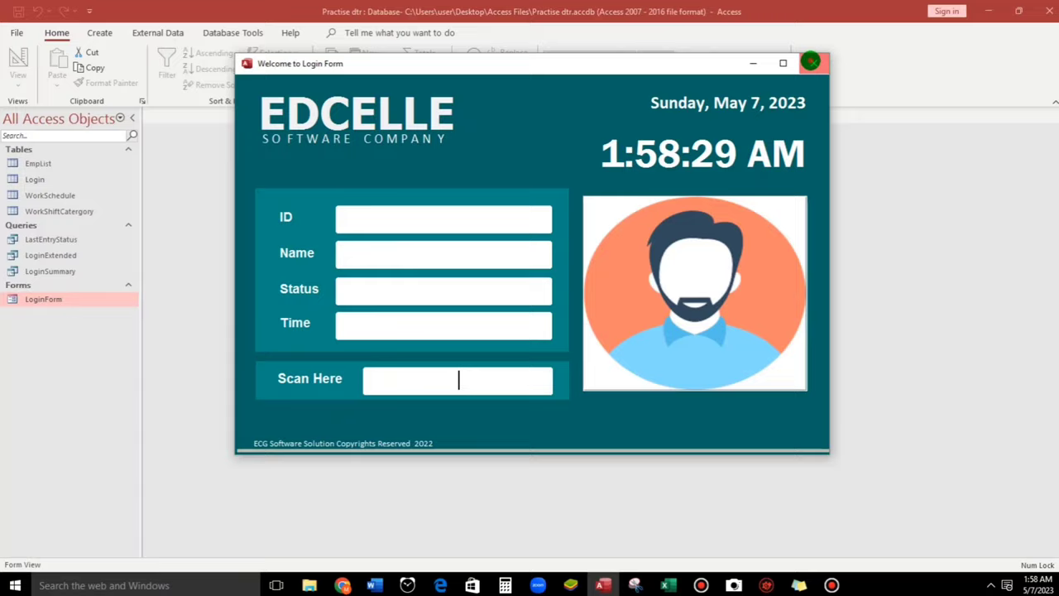
- Close LoginForm and create a new blank form in Design View
left_click(813, 62)
left_click(101, 32)
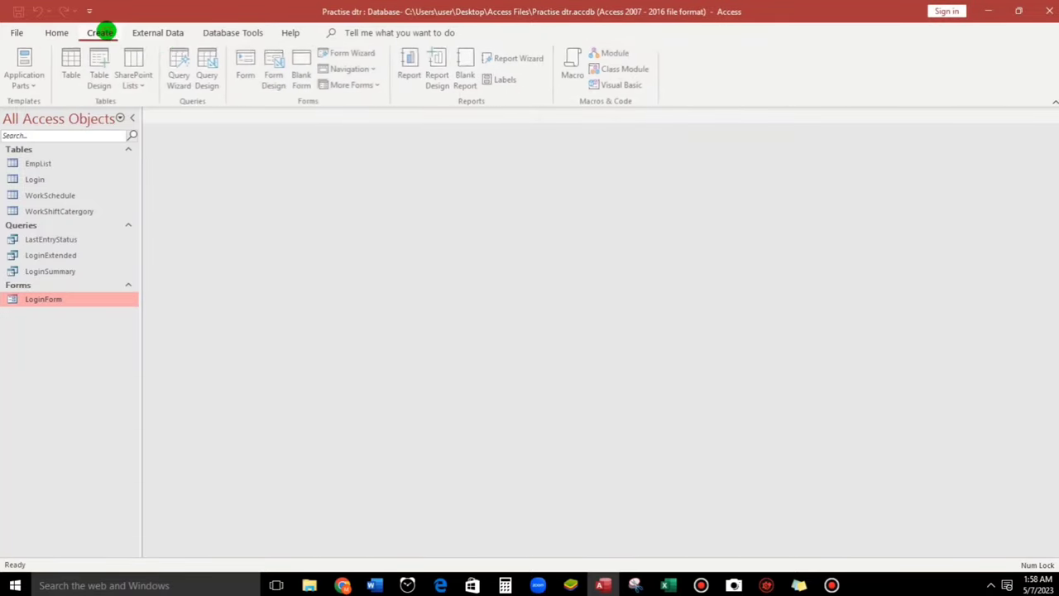
left_click(276, 59)
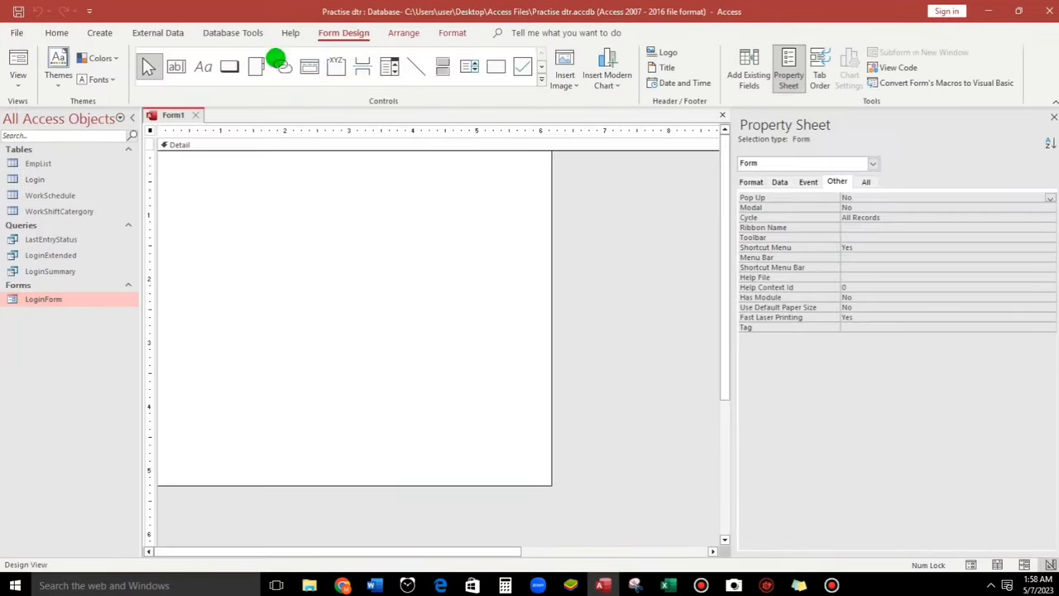
left_click(321, 264)
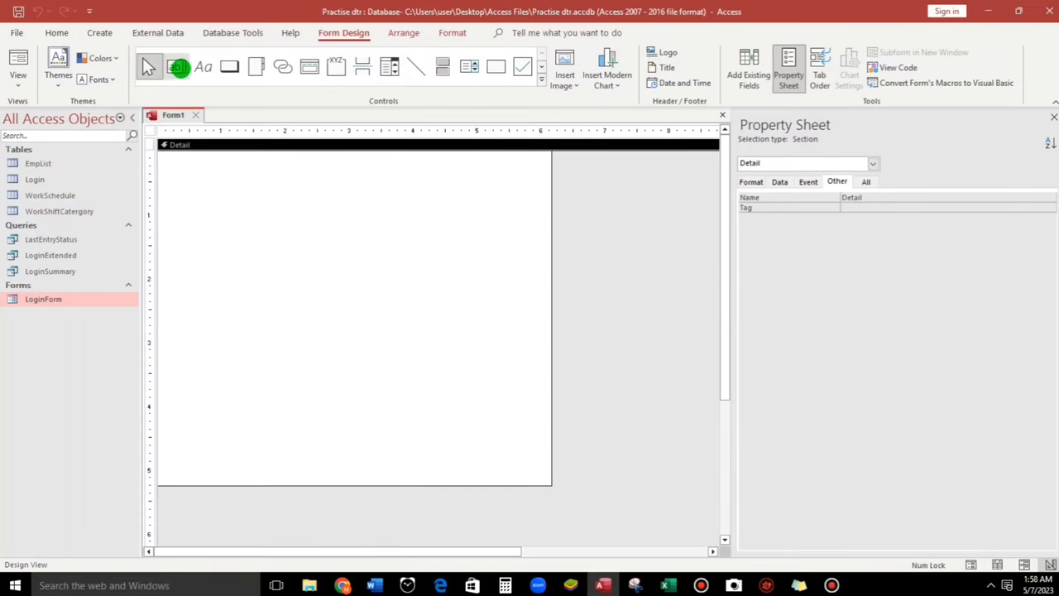
- Add a text box to the form, relabel it Clock, and widen the box
left_click(177, 66)
left_click(313, 226)
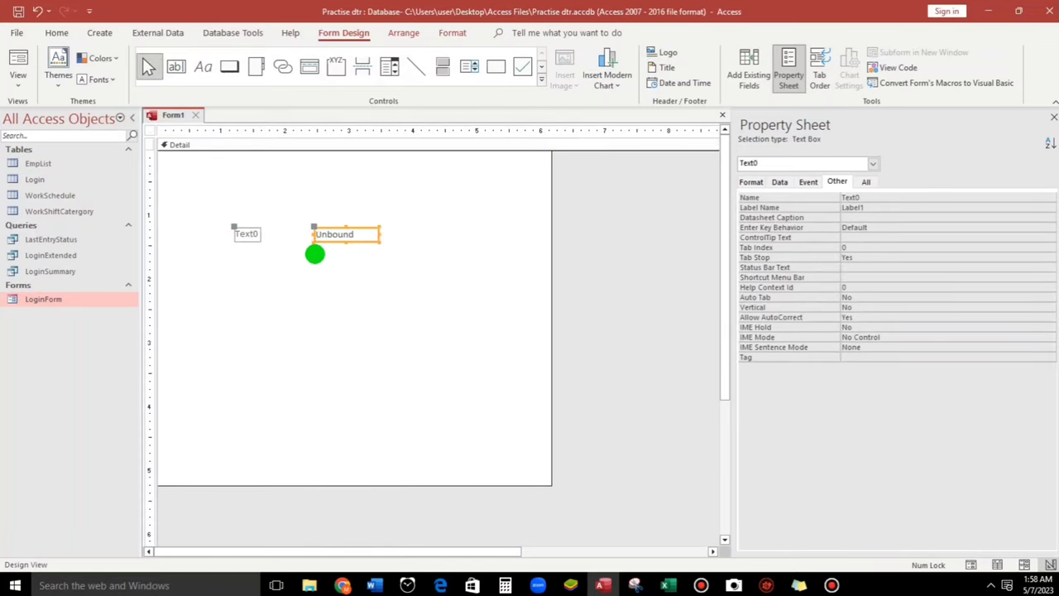
left_click(259, 235)
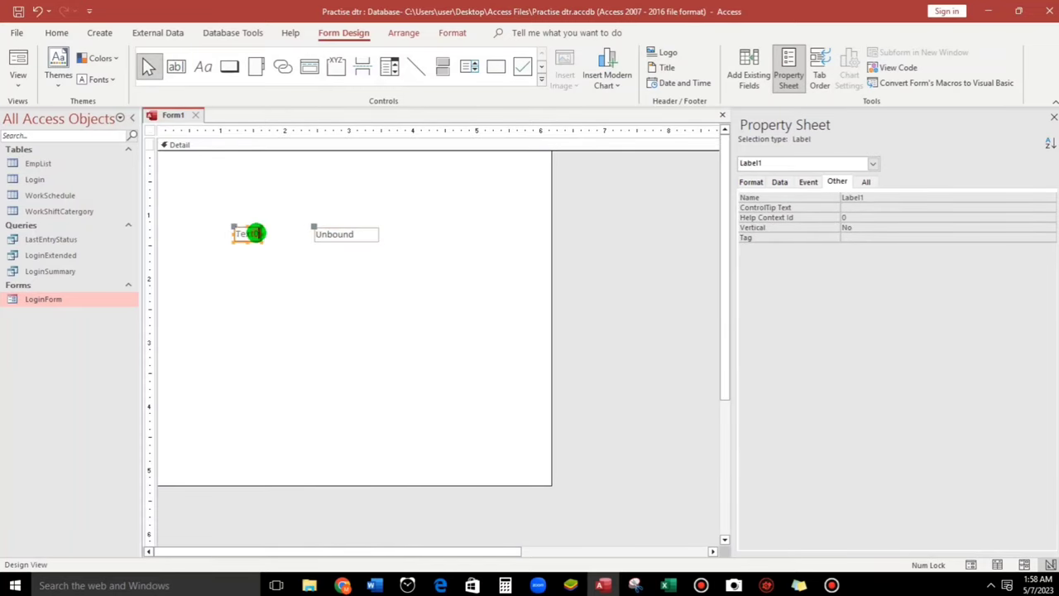
double_click(256, 234)
type("Clock")
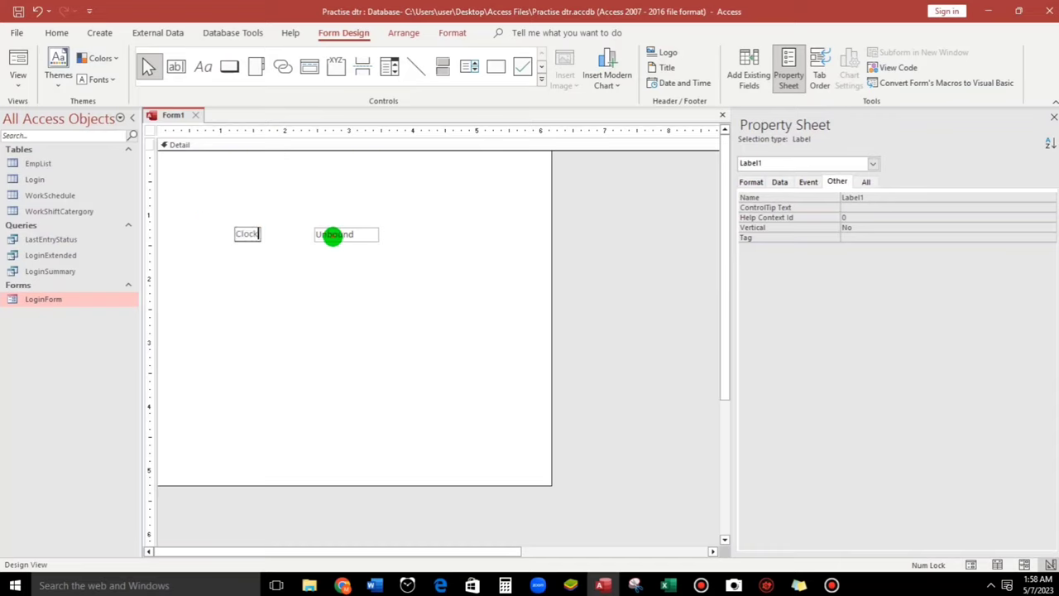
left_click(330, 235)
left_click_drag(314, 234, 262, 234)
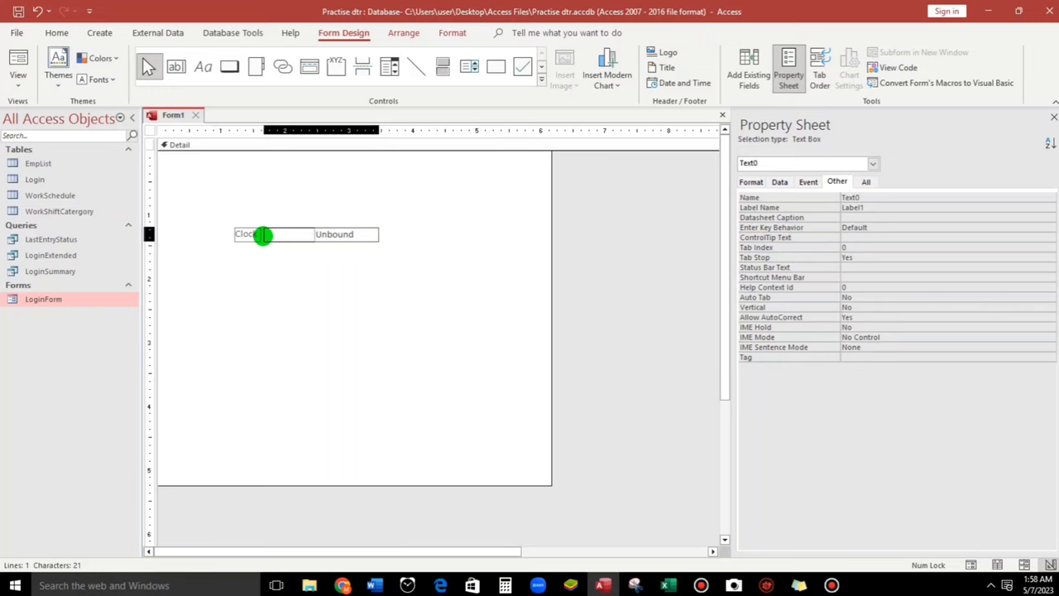
- Name the text box txt_time in the Property Sheet
left_click(300, 270)
left_click(301, 235)
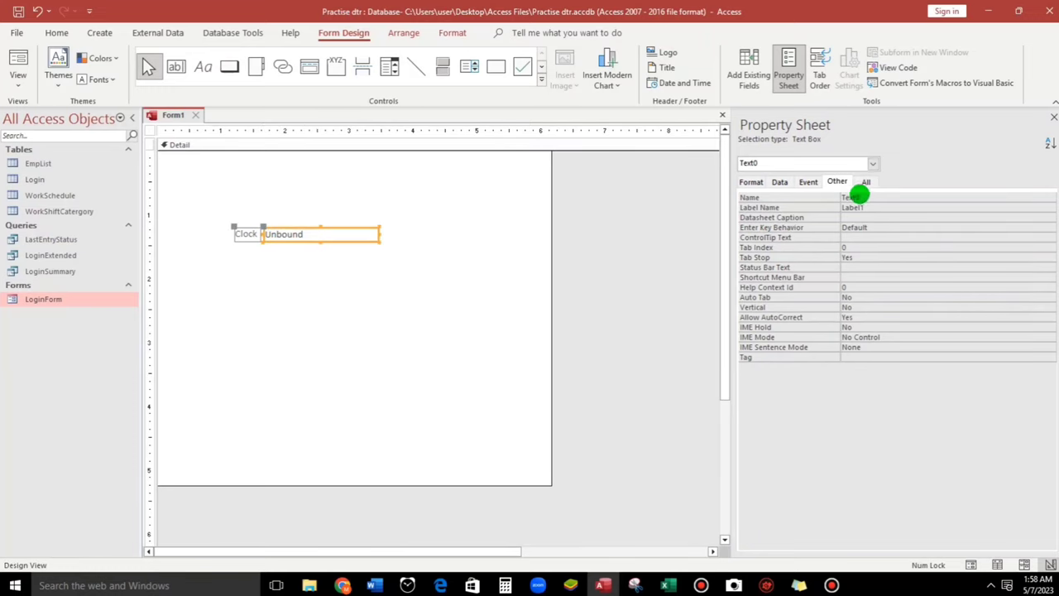
double_click(856, 197)
type("txt_time")
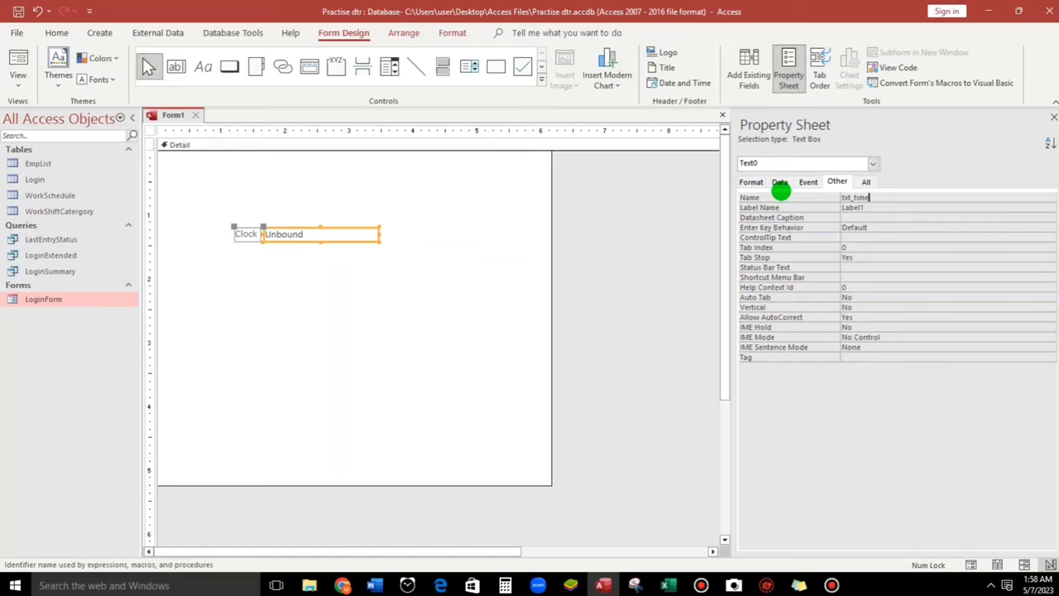
- Commit the txt_time name and set its Default Value to =Time()
left_click(378, 256)
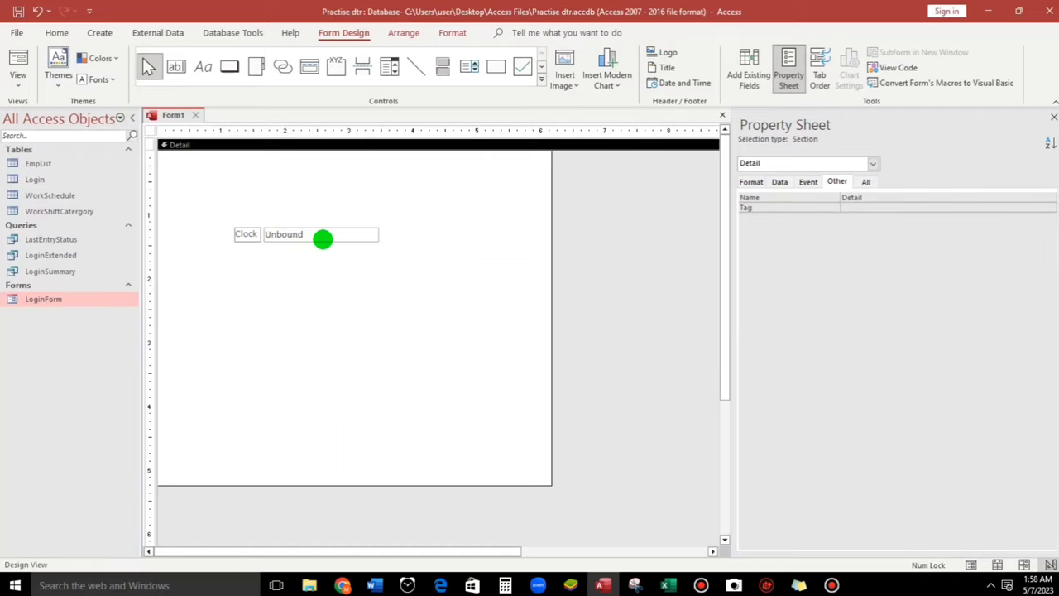
left_click(323, 239)
left_click(779, 181)
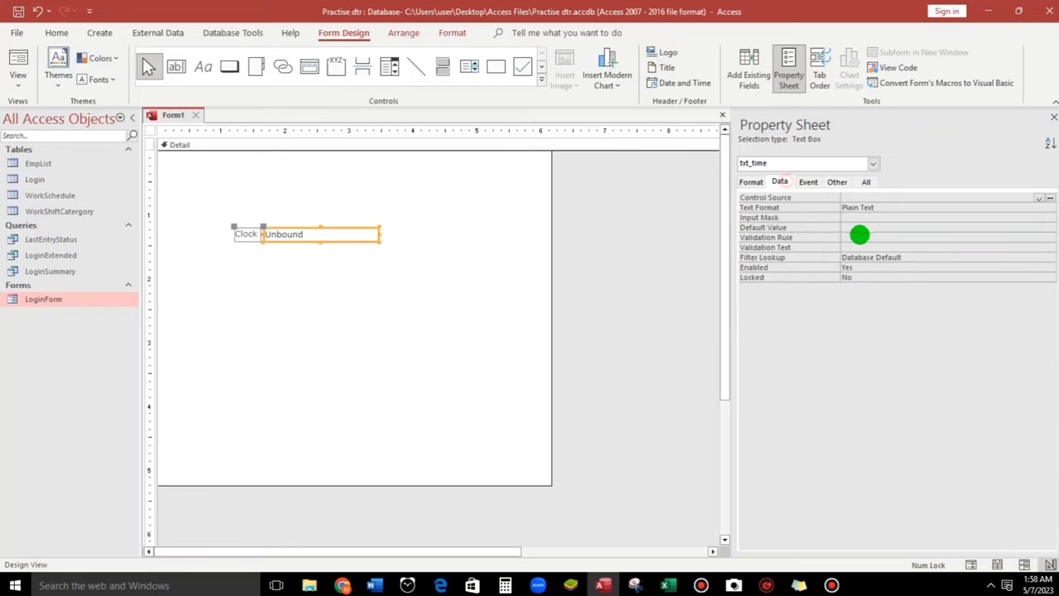
left_click(851, 228)
type("=time")
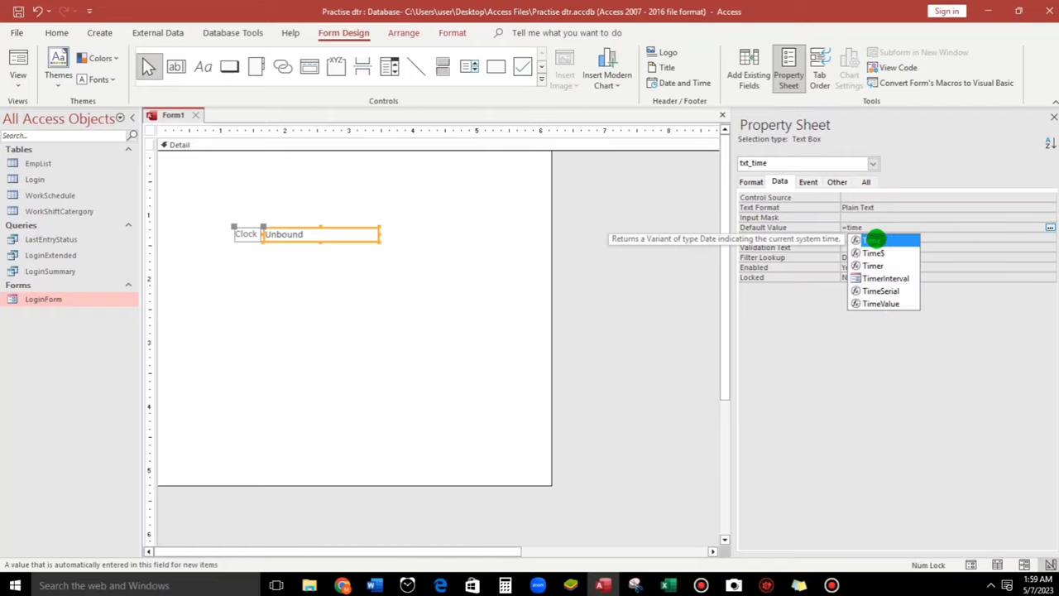
type("()")
left_click(875, 239)
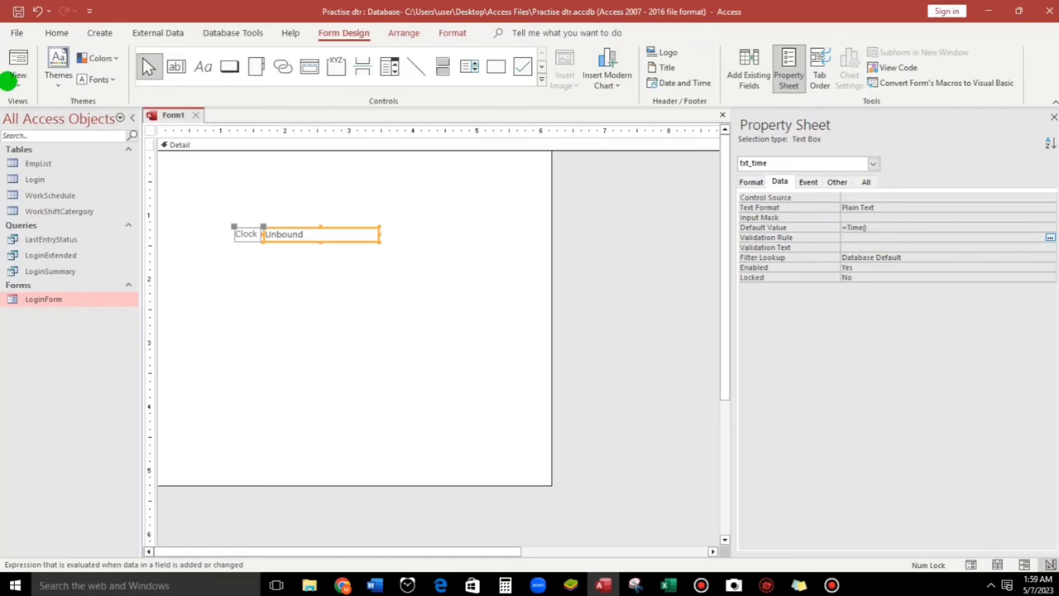
- Preview the clock in Form View, return to Design View, and show the form's Event properties
left_click(17, 58)
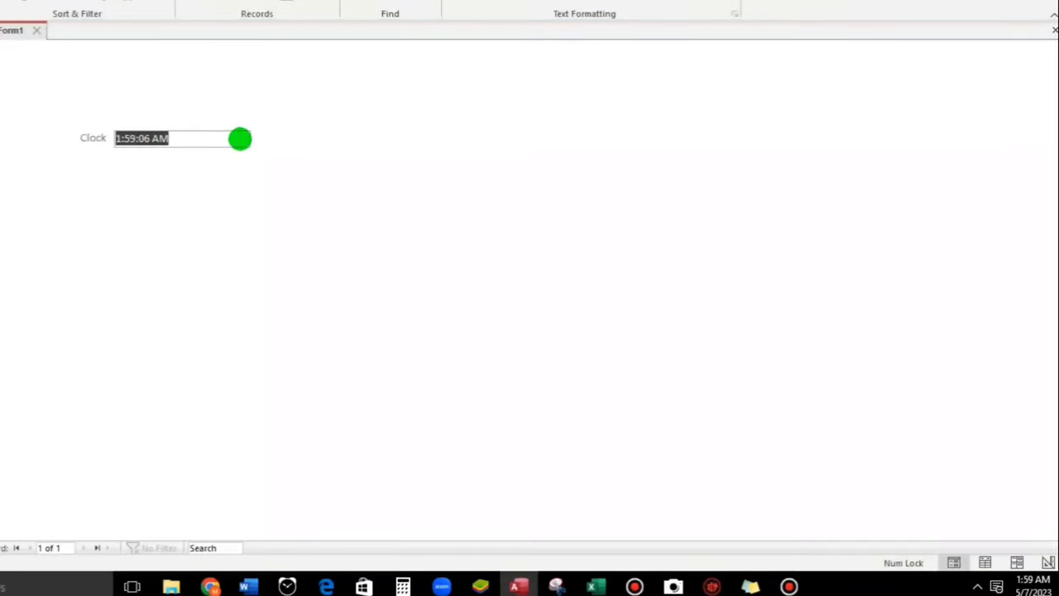
right_click(414, 188)
left_click(453, 238)
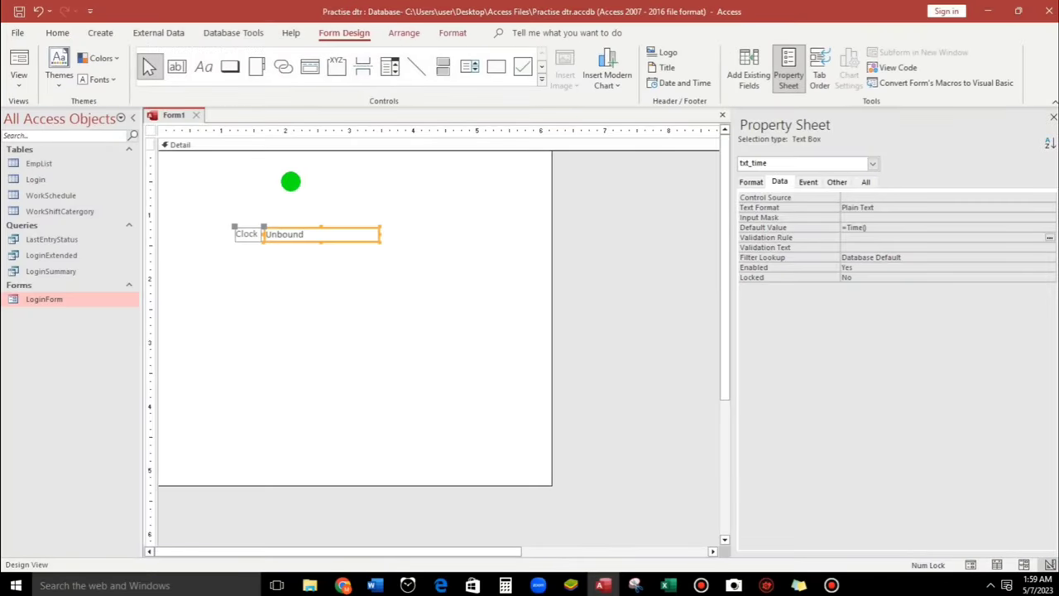
left_click(207, 175)
left_click(149, 129)
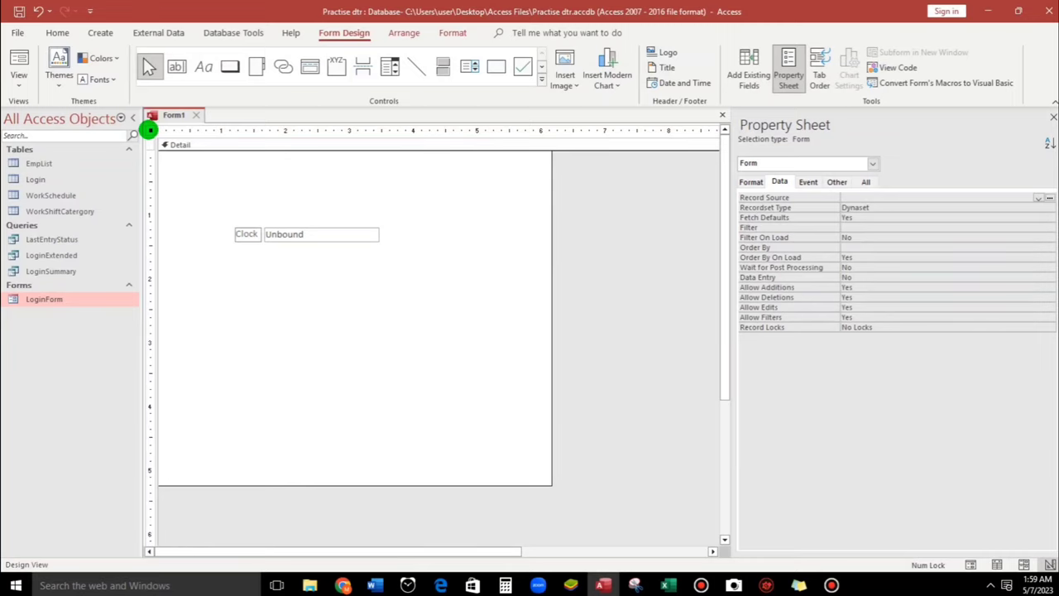
left_click(806, 182)
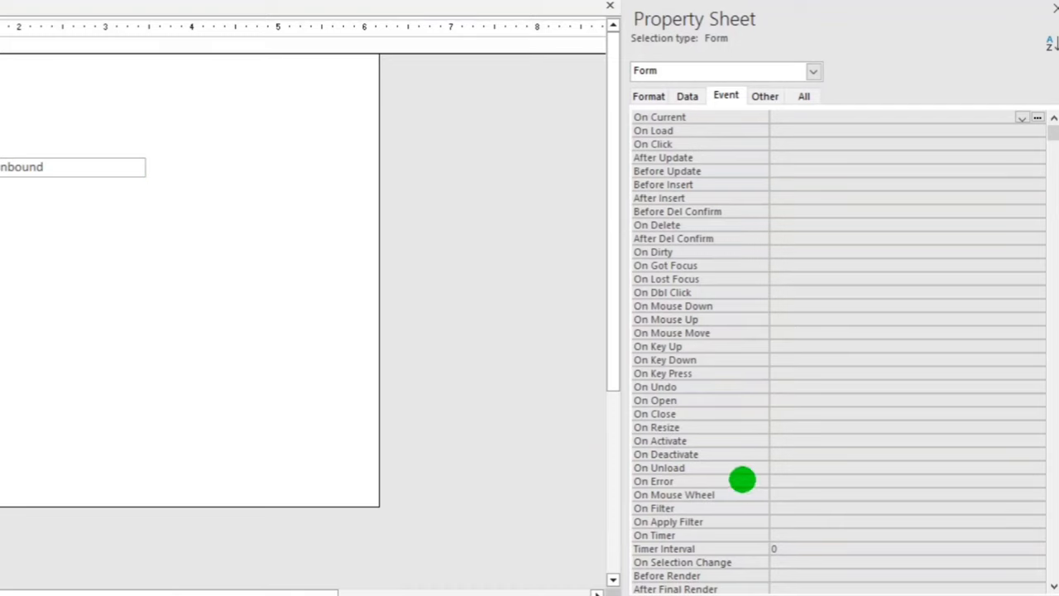
- Enter 1000 as the form's Timer Interval and open the On Timer event builder
scroll(766, 476, "down", 2)
scroll(765, 472, "down", 3)
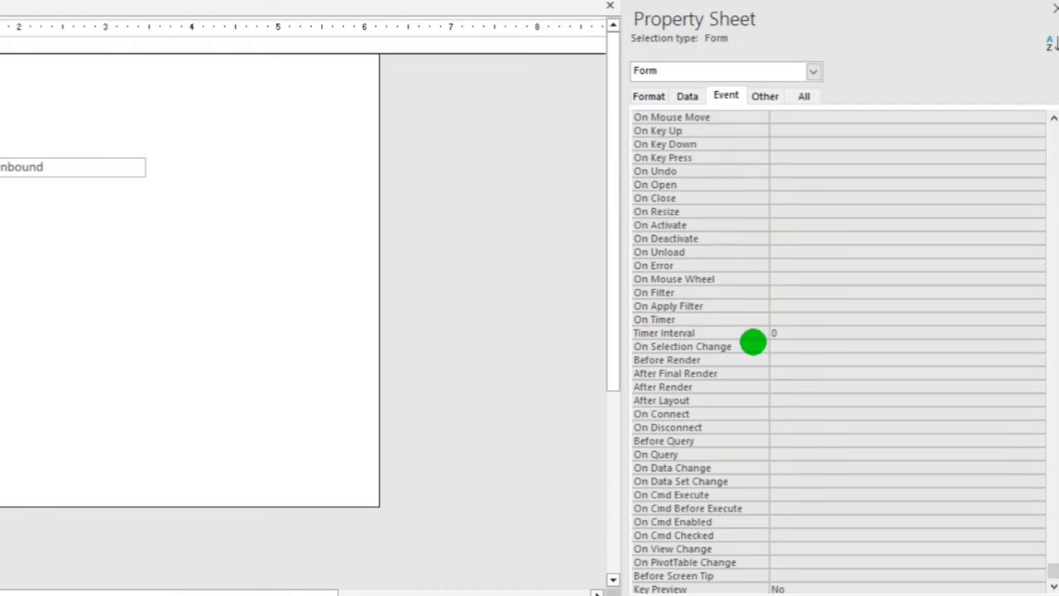
left_click(757, 332)
type("1000")
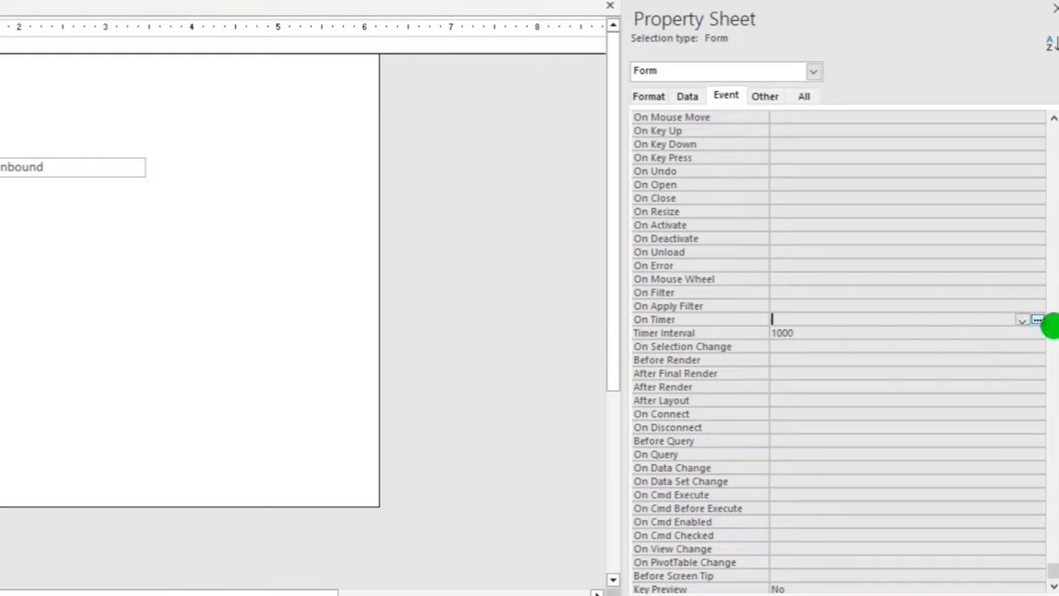
left_click(1037, 319)
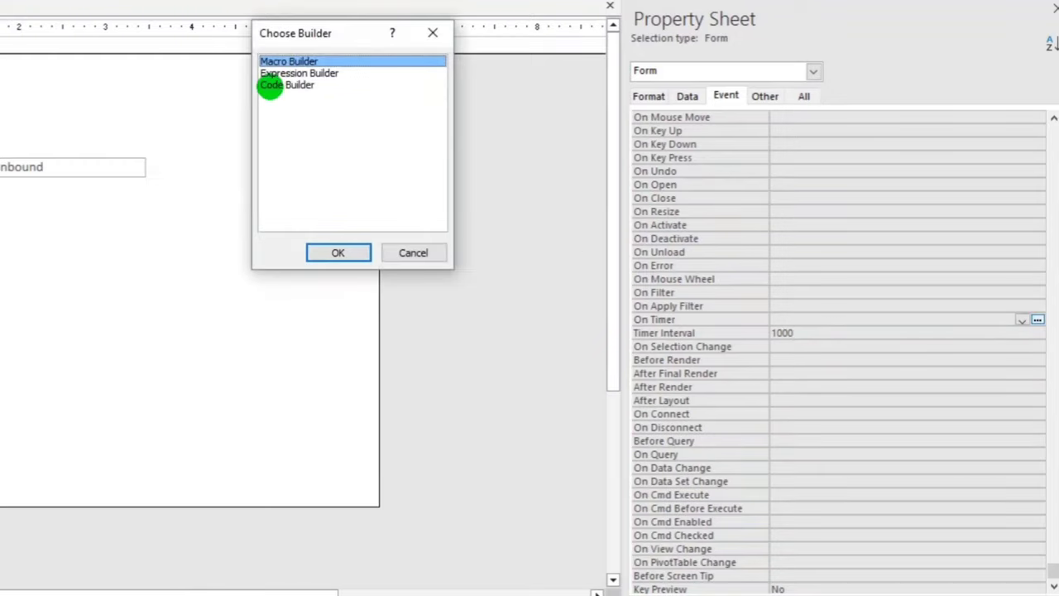
- Choose Code Builder and write Me.Txt_time = Now() in the Form_Timer procedure
left_click(274, 84)
left_click(331, 252)
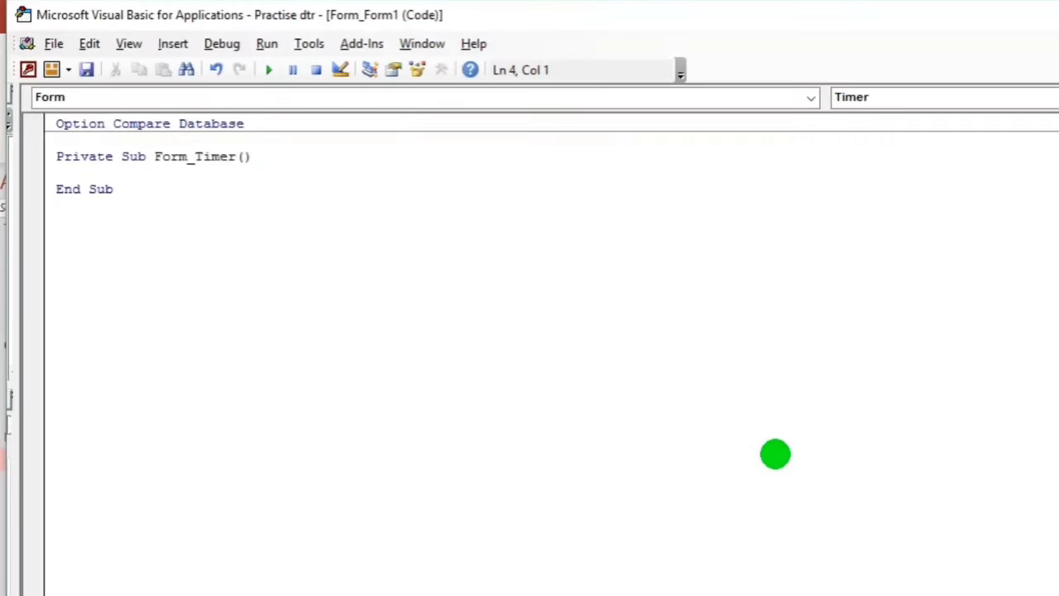
type("me")
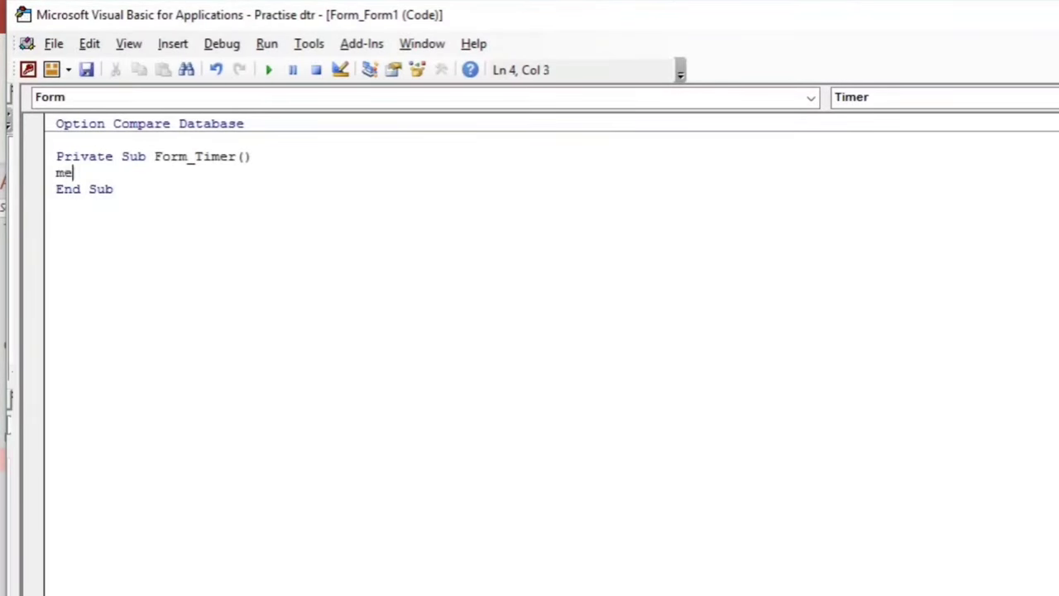
type(".txt")
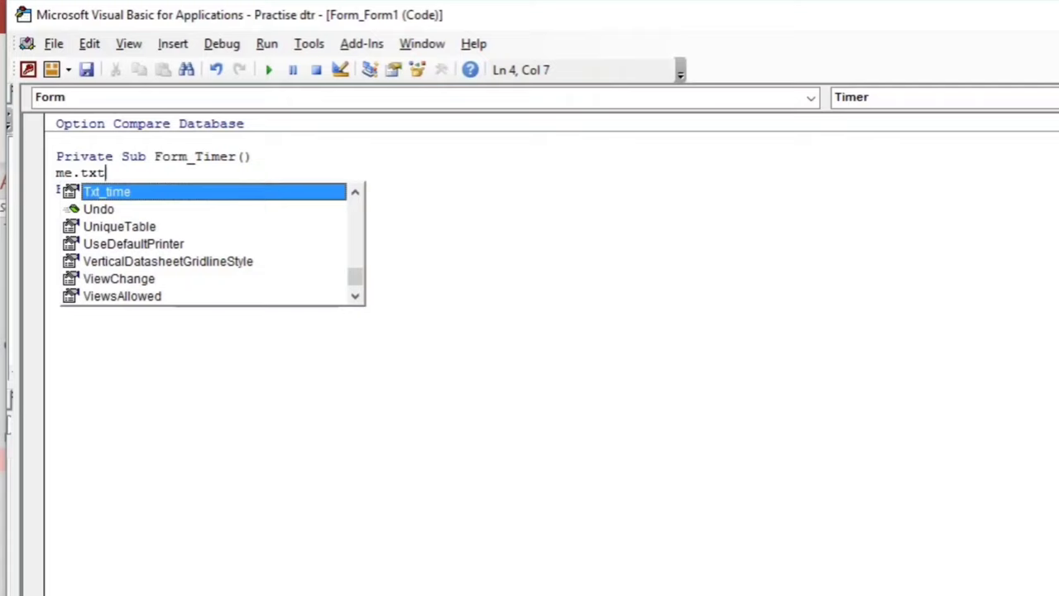
key("Tab")
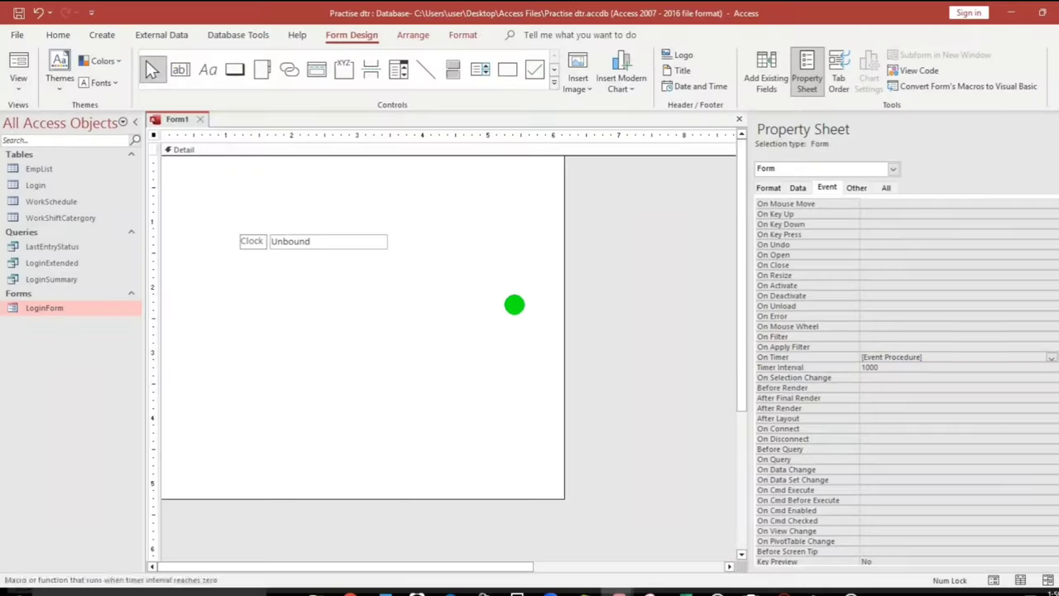
left_click(856, 188)
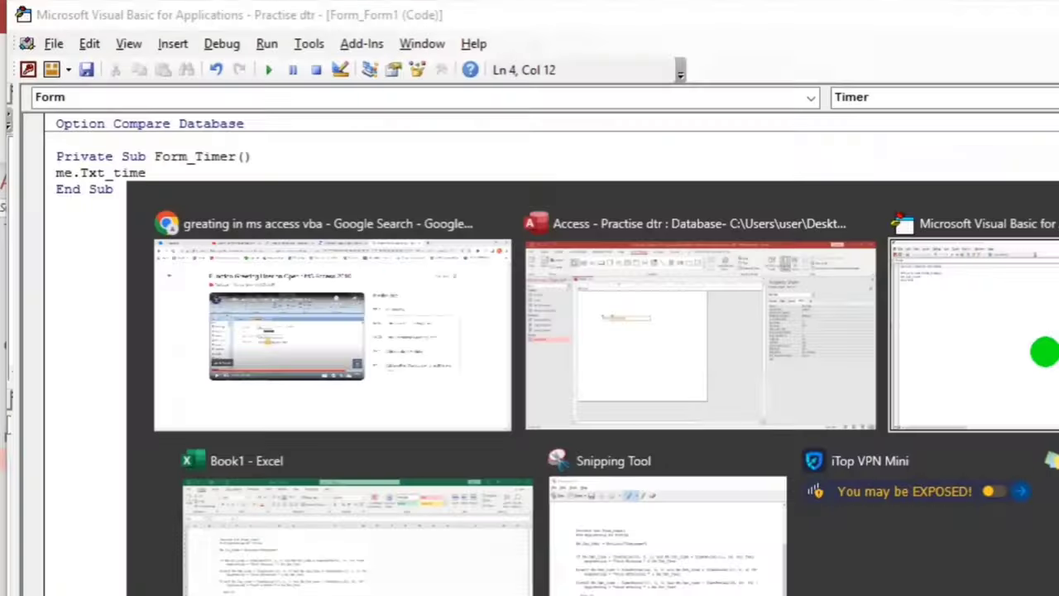
left_click(1044, 351)
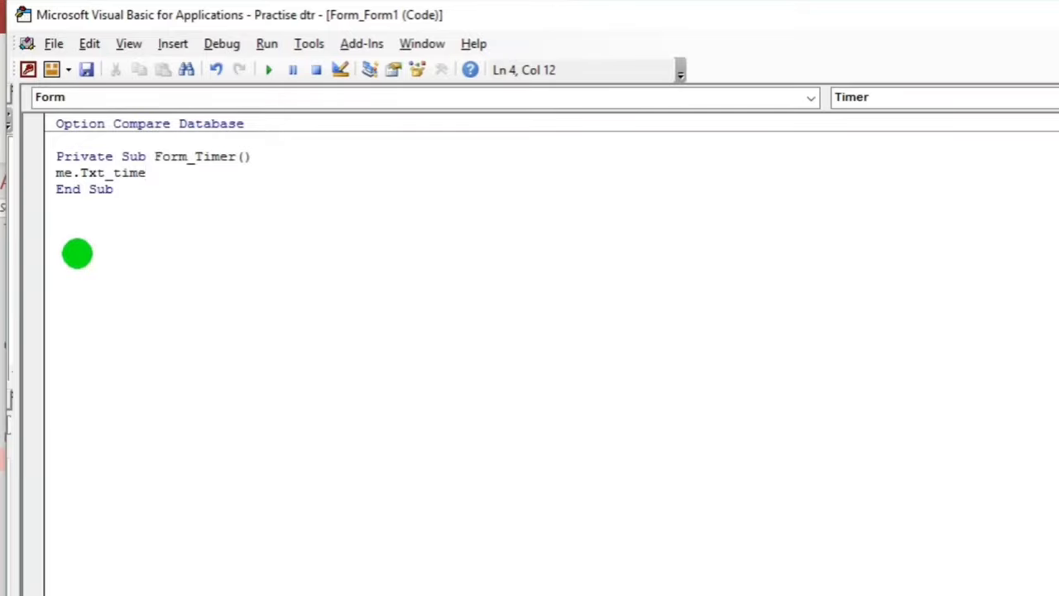
type(" = ")
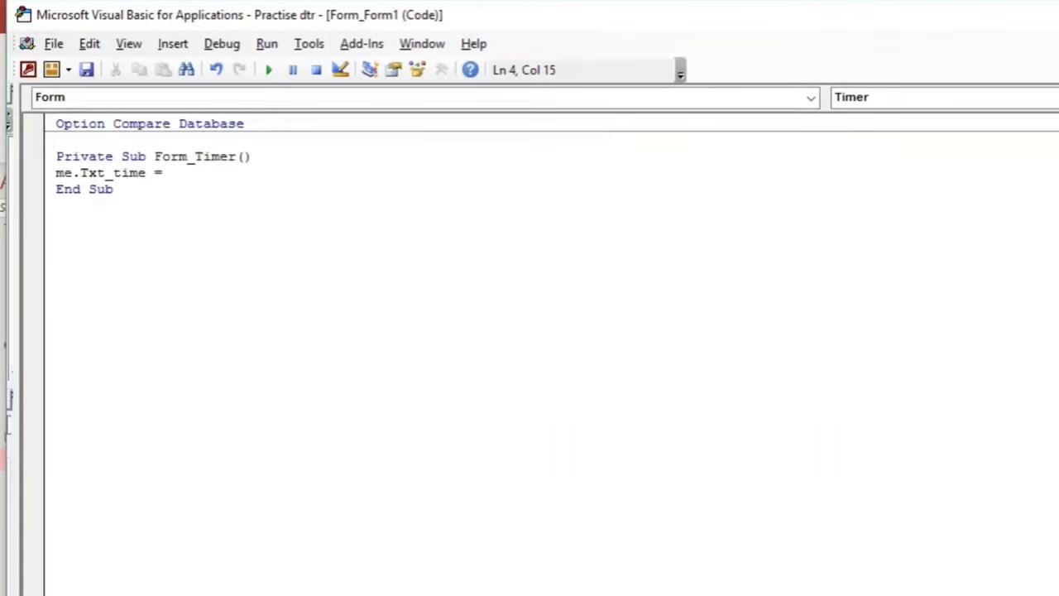
type("Now(")
left_click(248, 237)
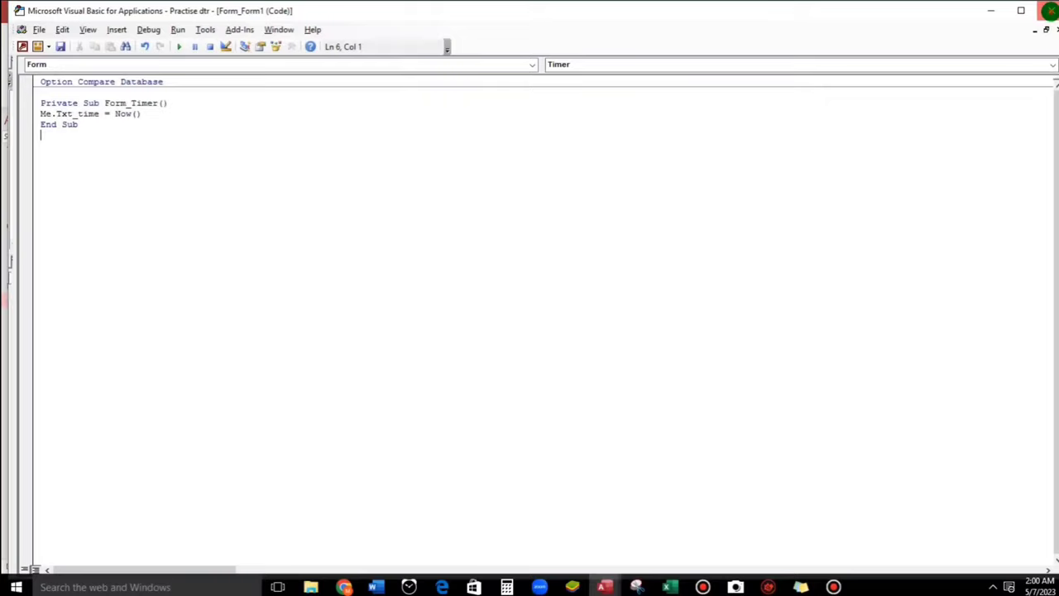
- Set the txt_time box's Format property to Long Time
left_click(1051, 9)
left_click(378, 250)
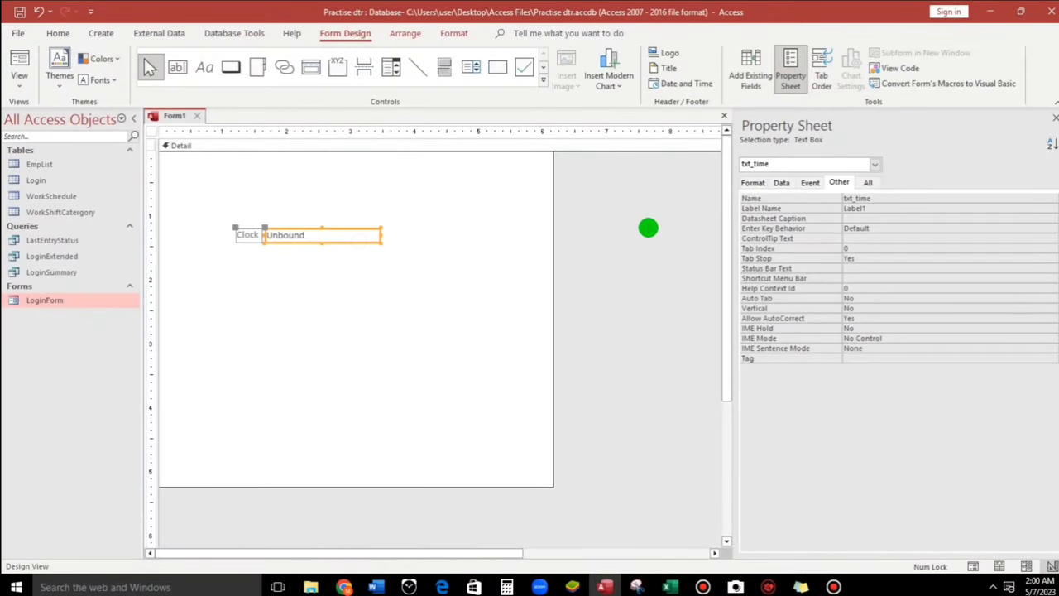
left_click(750, 181)
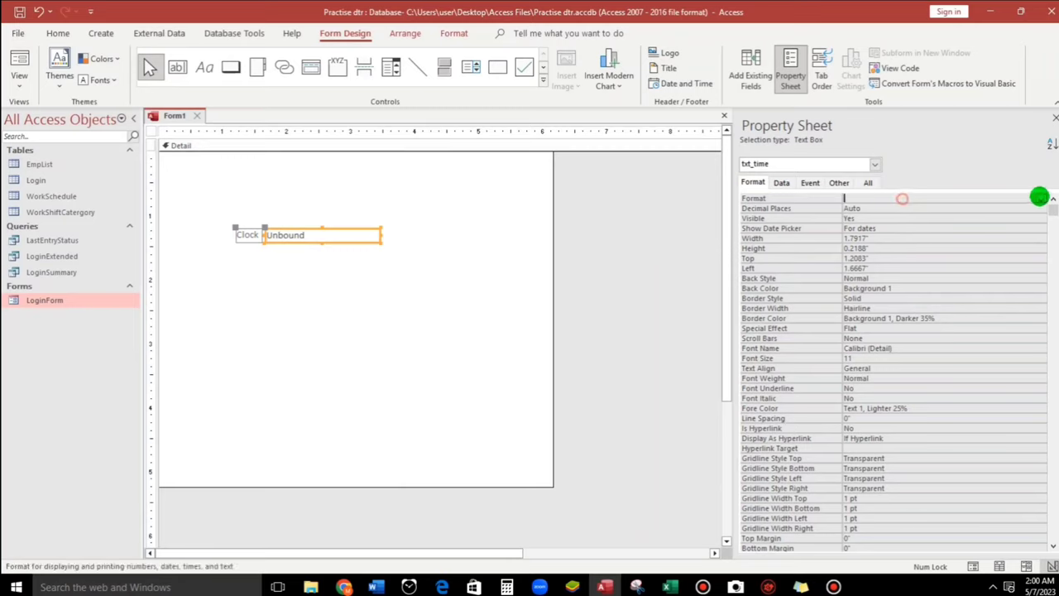
left_click(1041, 200)
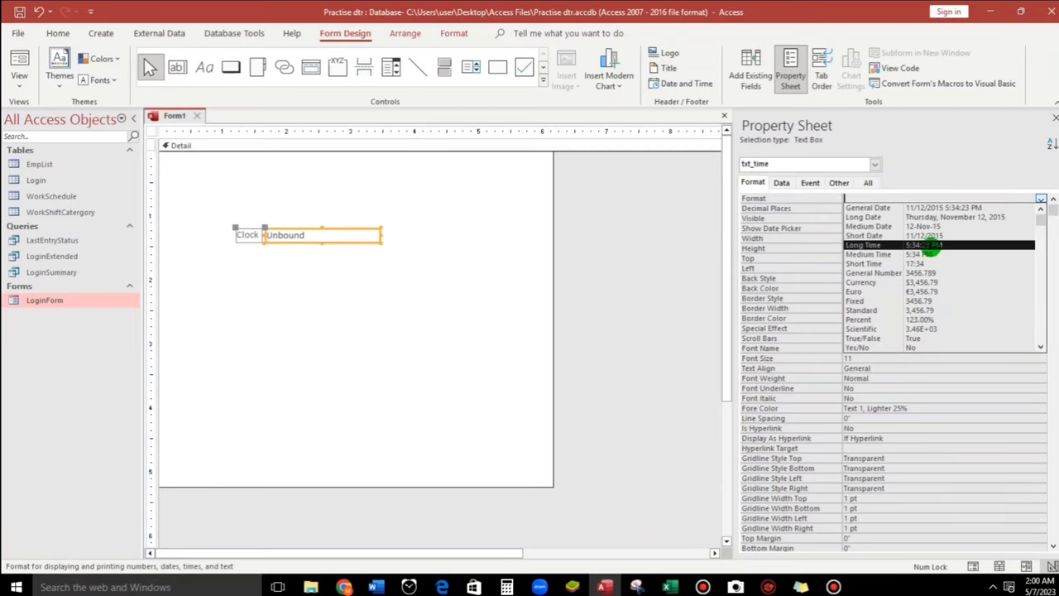
left_click(930, 245)
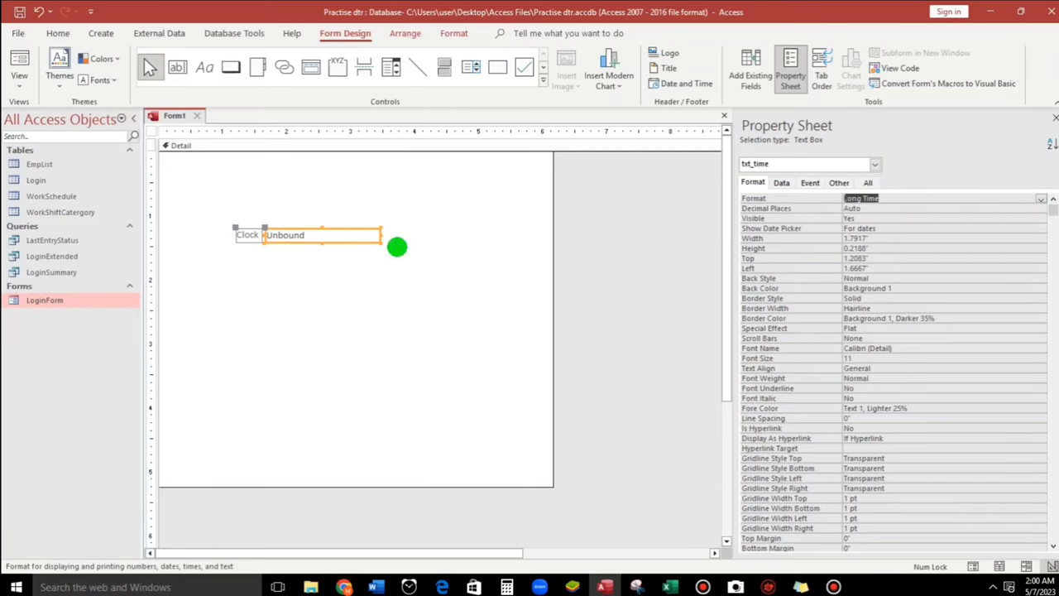
left_click(398, 263)
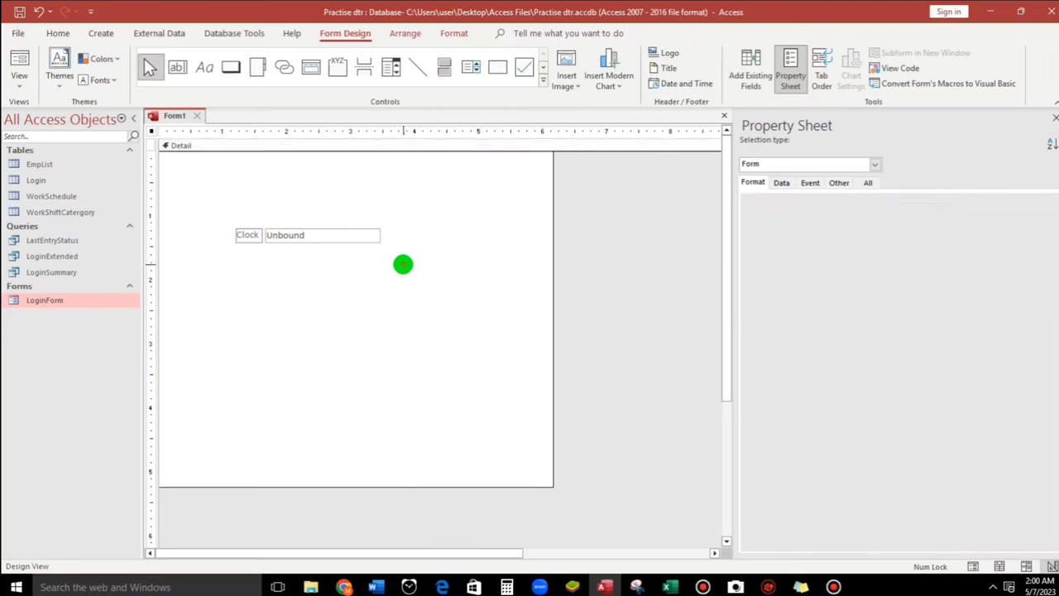
- Save the form as Clock and run it in Form View to check the live clock
left_click(17, 11)
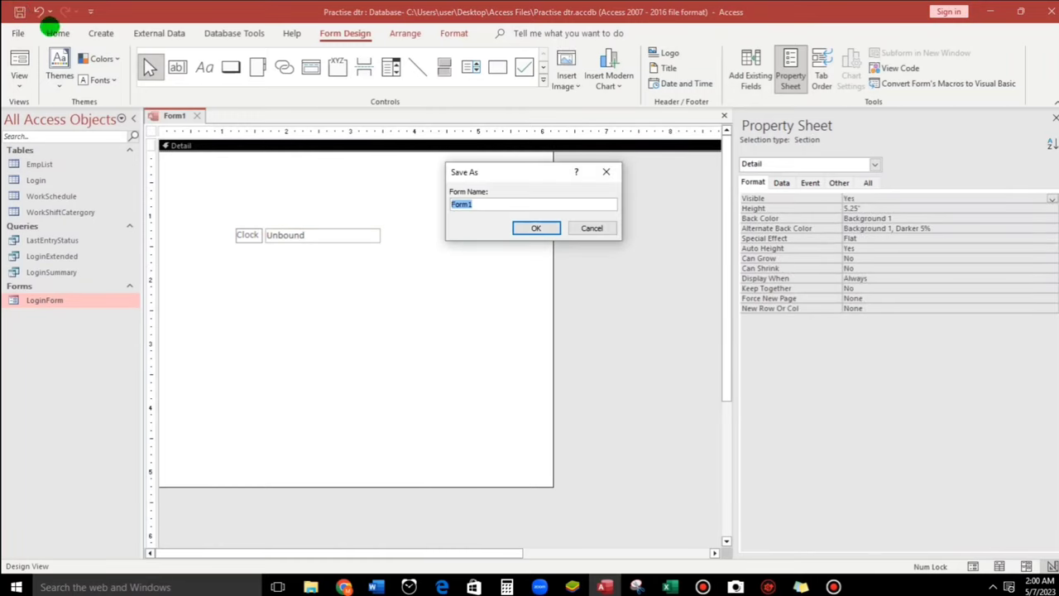
type("Clock")
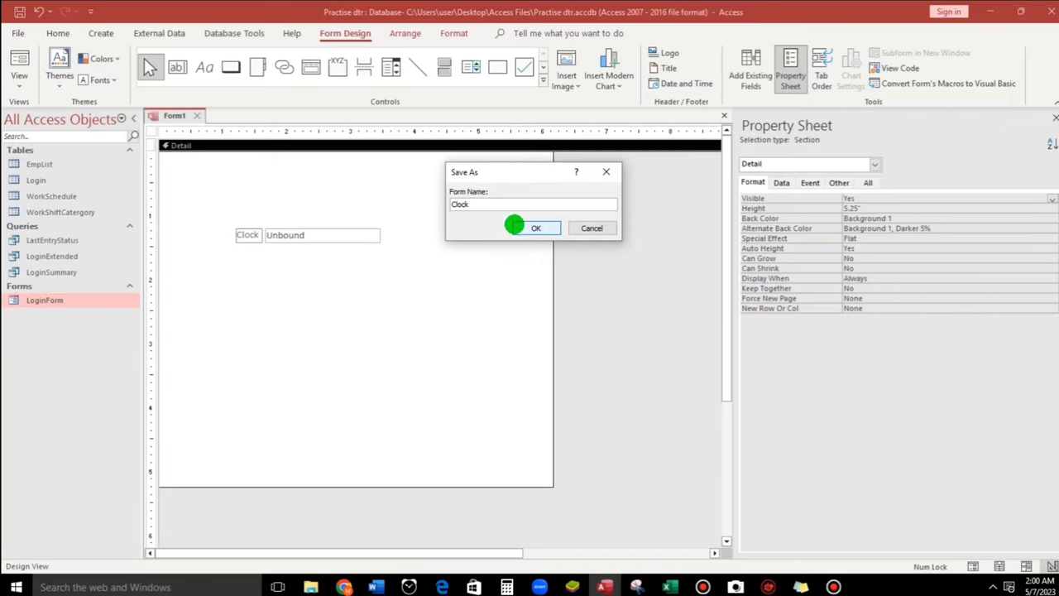
left_click(514, 226)
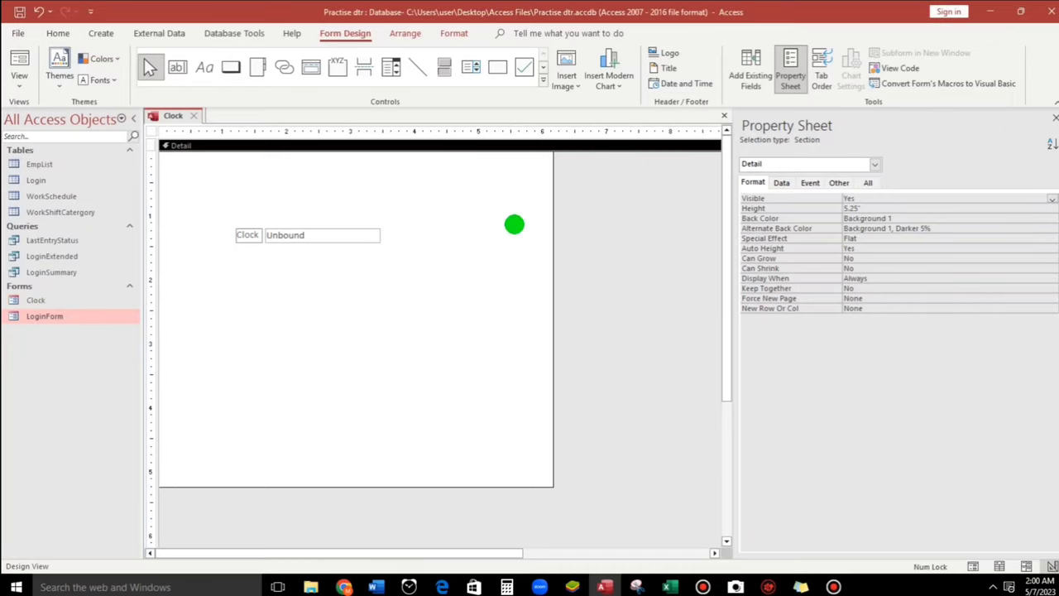
left_click(18, 58)
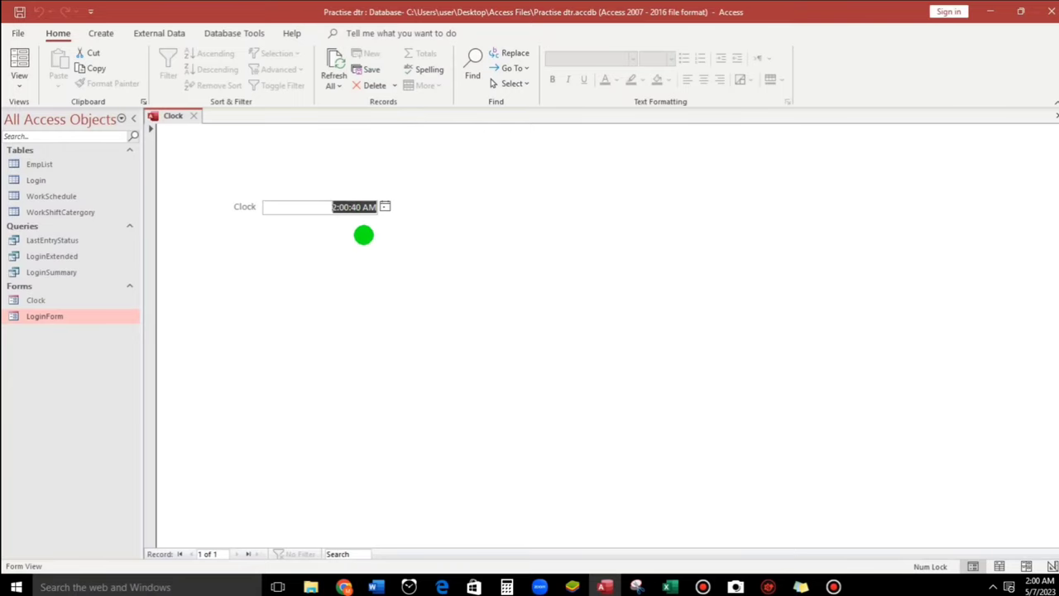
right_click(437, 197)
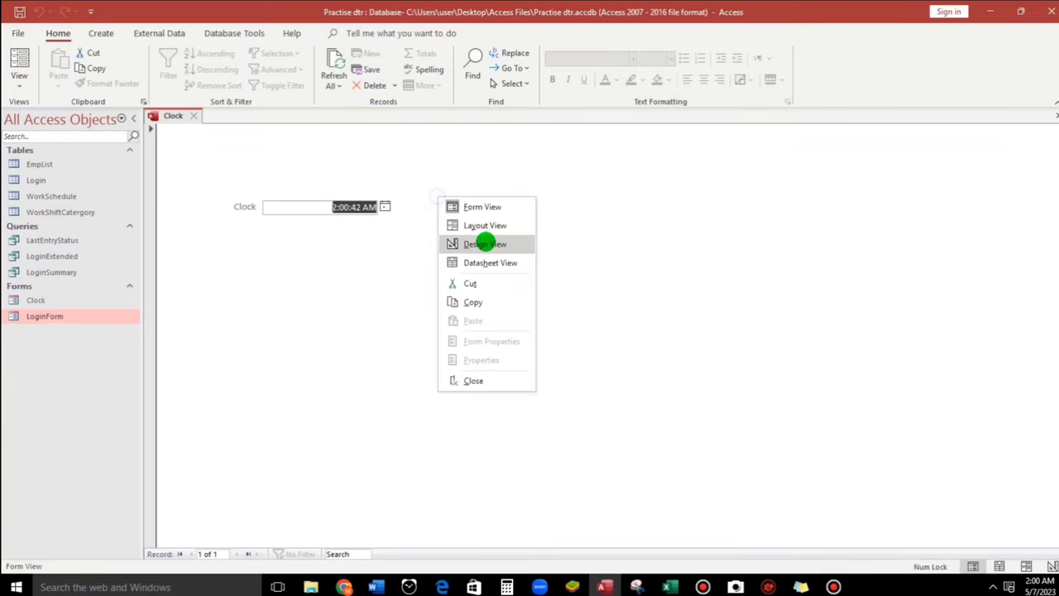
- Back in Design View, add a text box labelled Greeting above the Clock field
left_click(485, 243)
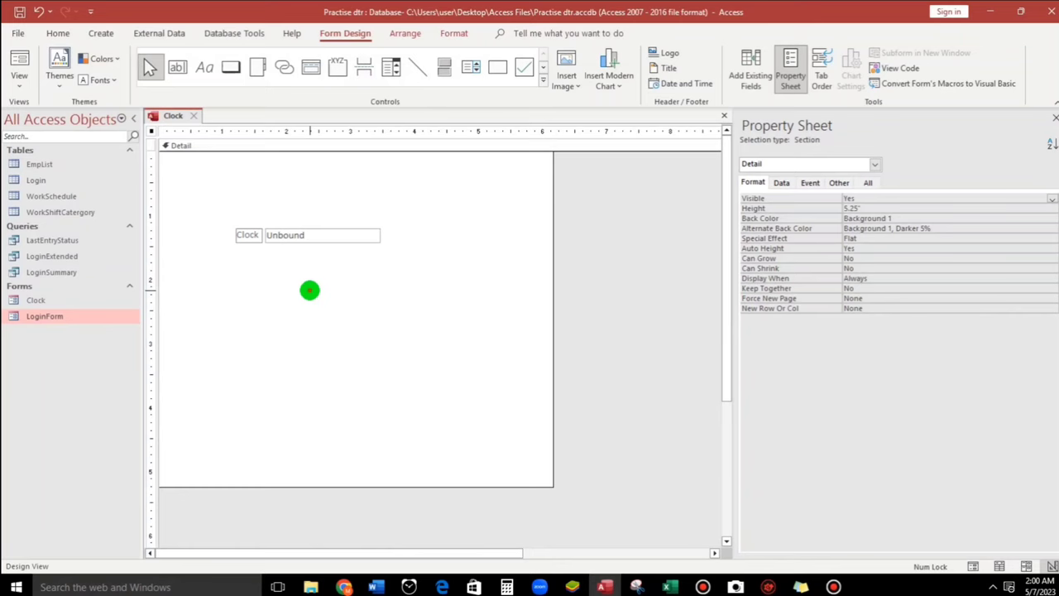
left_click(178, 68)
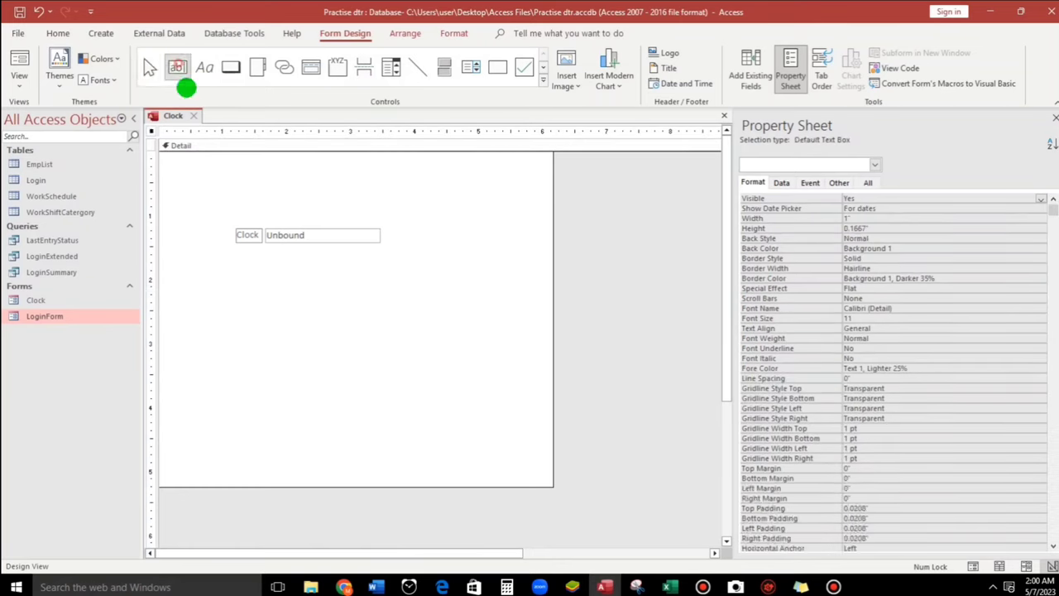
left_click(311, 215)
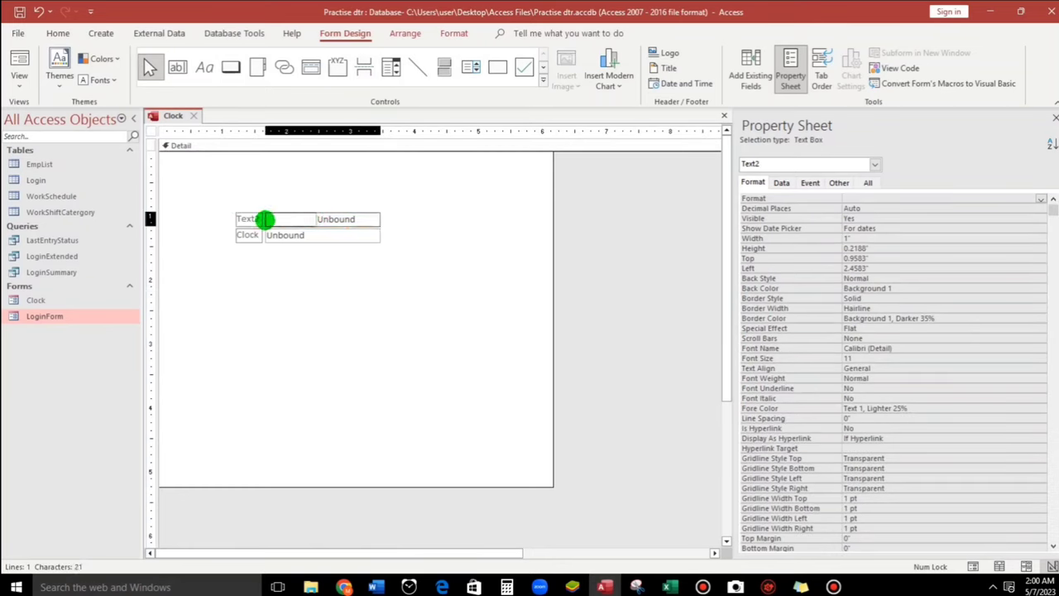
left_click(277, 269)
left_click(253, 218)
type("Greetings")
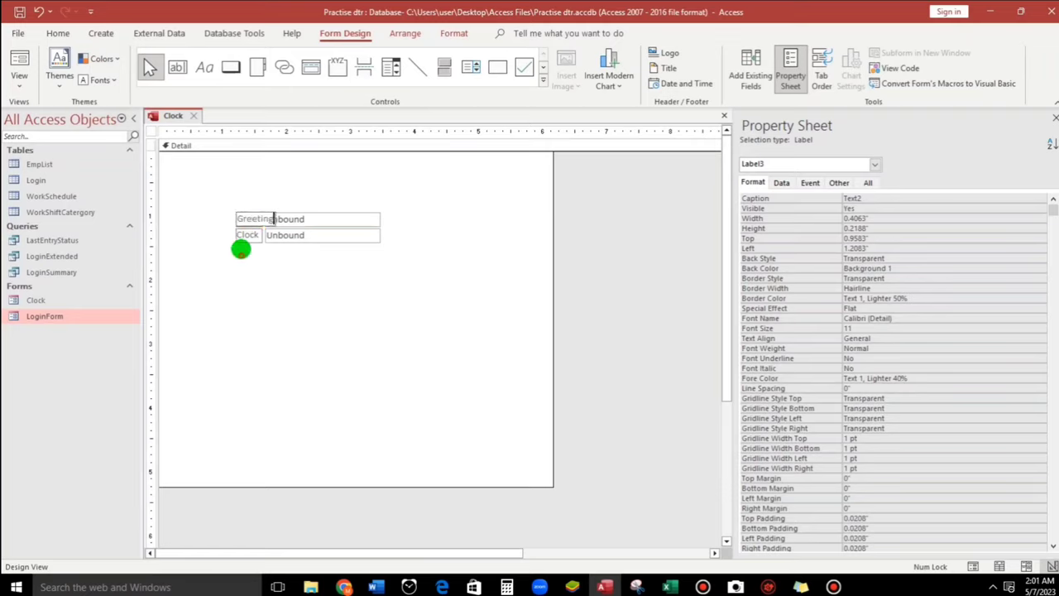
mouse_move(239, 246)
left_mouse_down()
mouse_move(231, 227)
mouse_move(220, 232)
left_mouse_up()
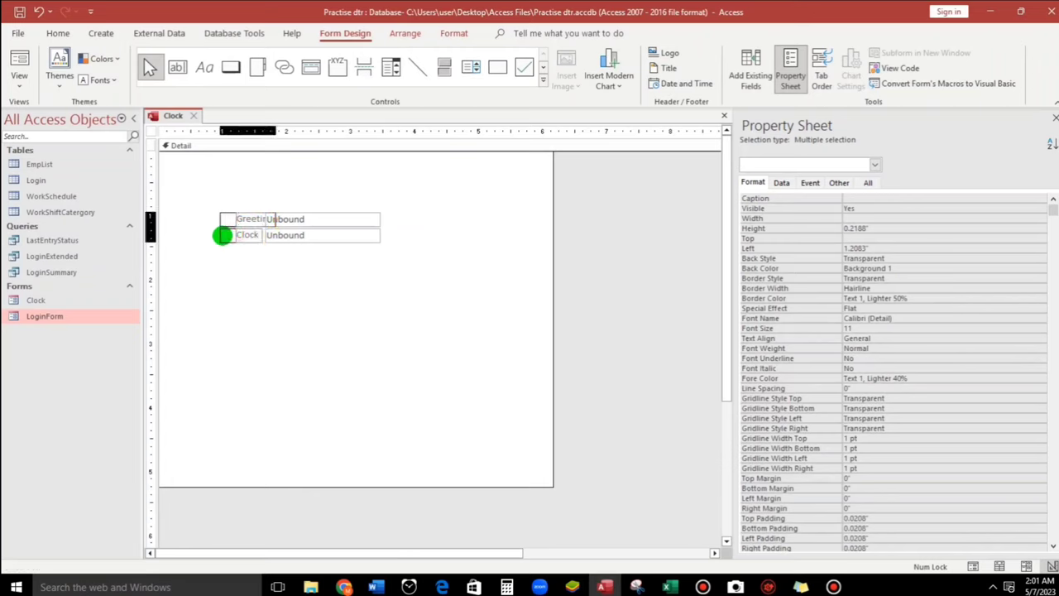
left_click(274, 246)
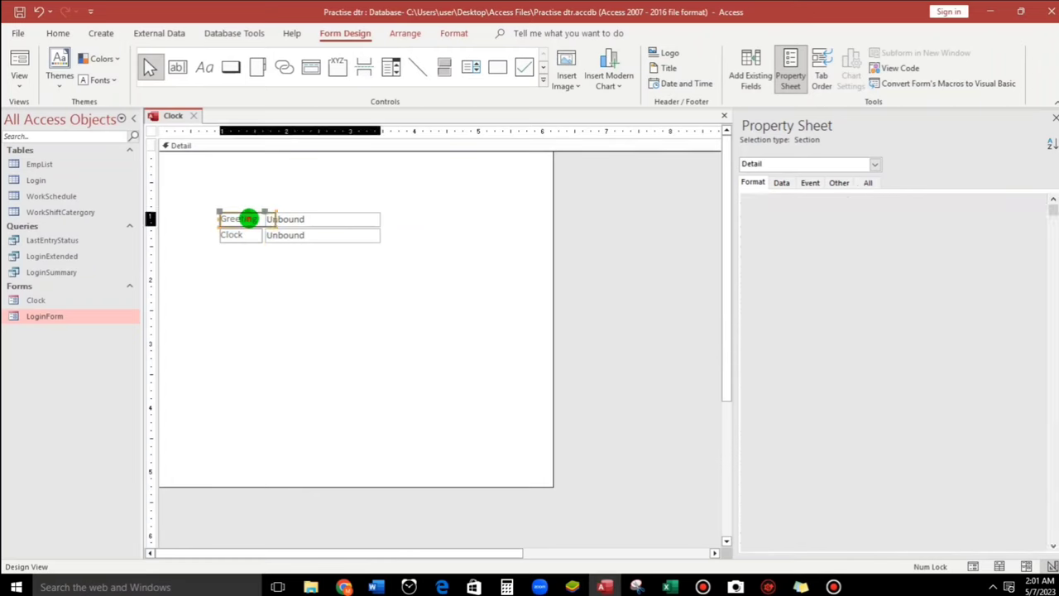
left_click(248, 219)
left_click(292, 272)
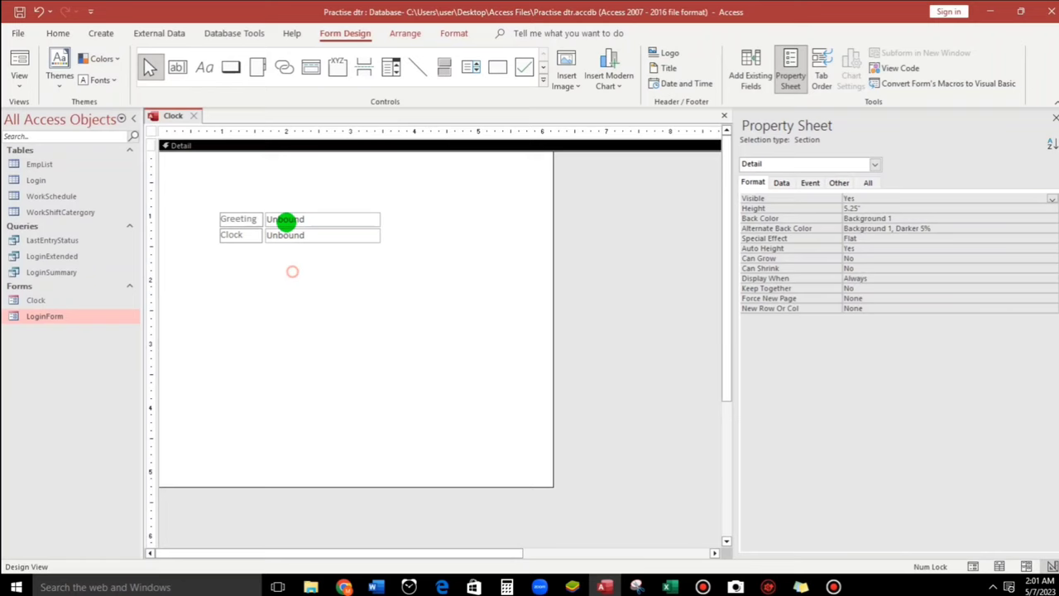
- Set the new text box's Name to Greeting on the Other tab
left_click(285, 218)
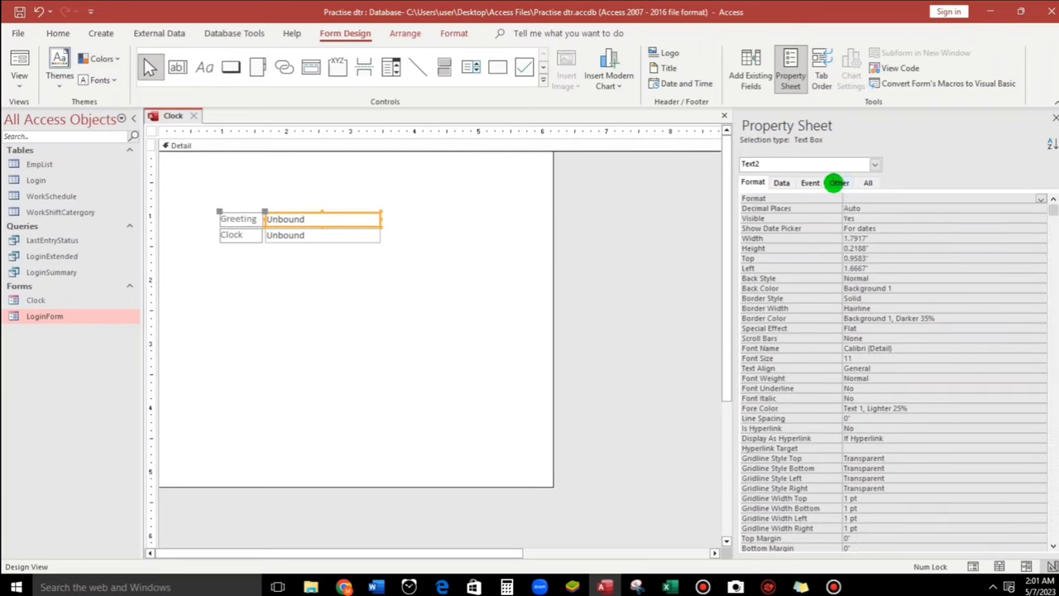
left_click(837, 183)
double_click(860, 197)
type("Greeting")
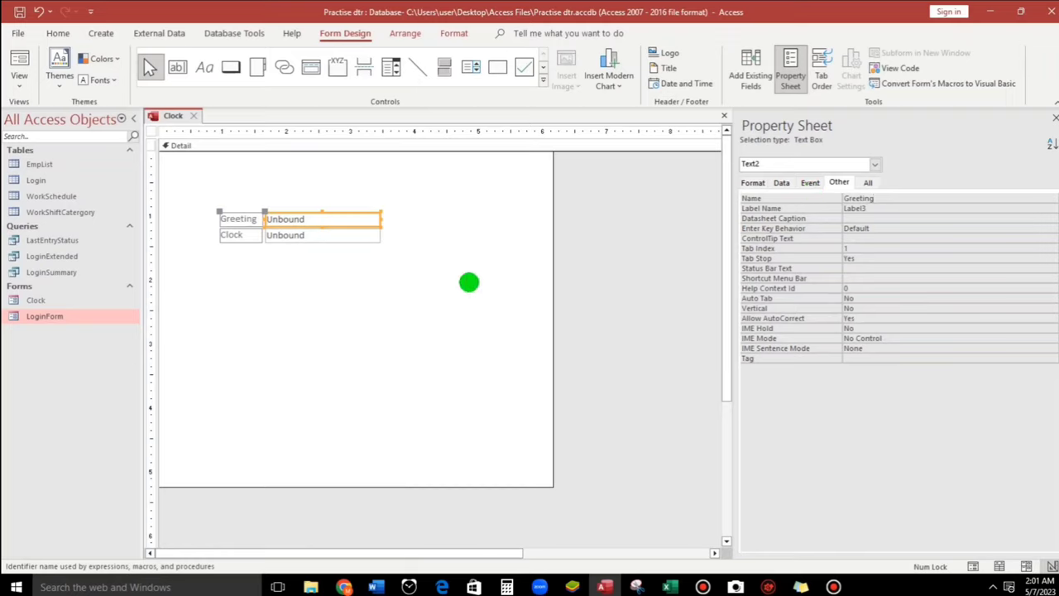
left_click(383, 281)
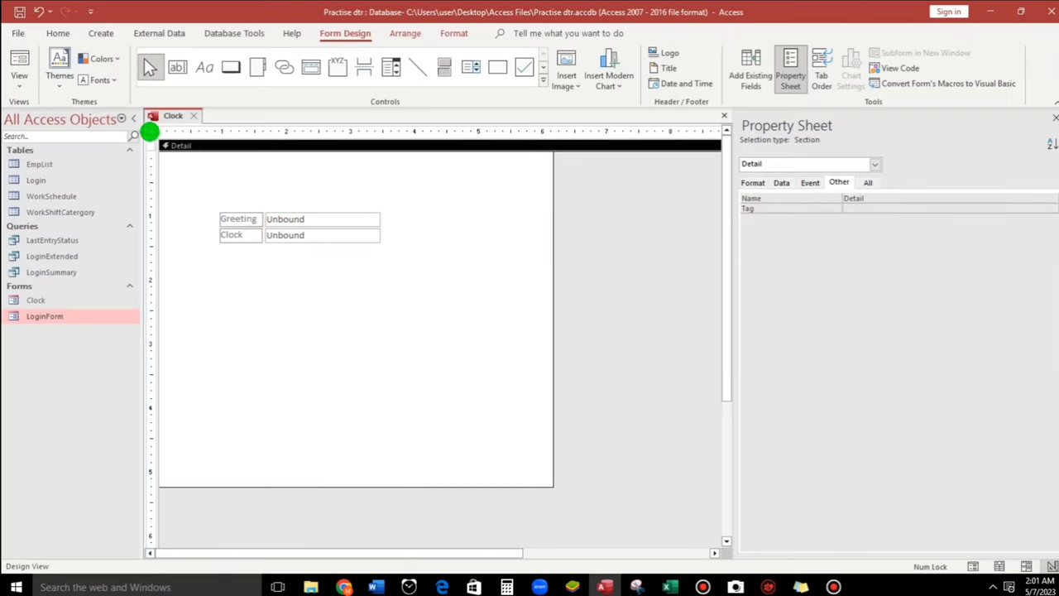
- Create the Clock form's On Load event procedure with Code Builder
left_click(149, 131)
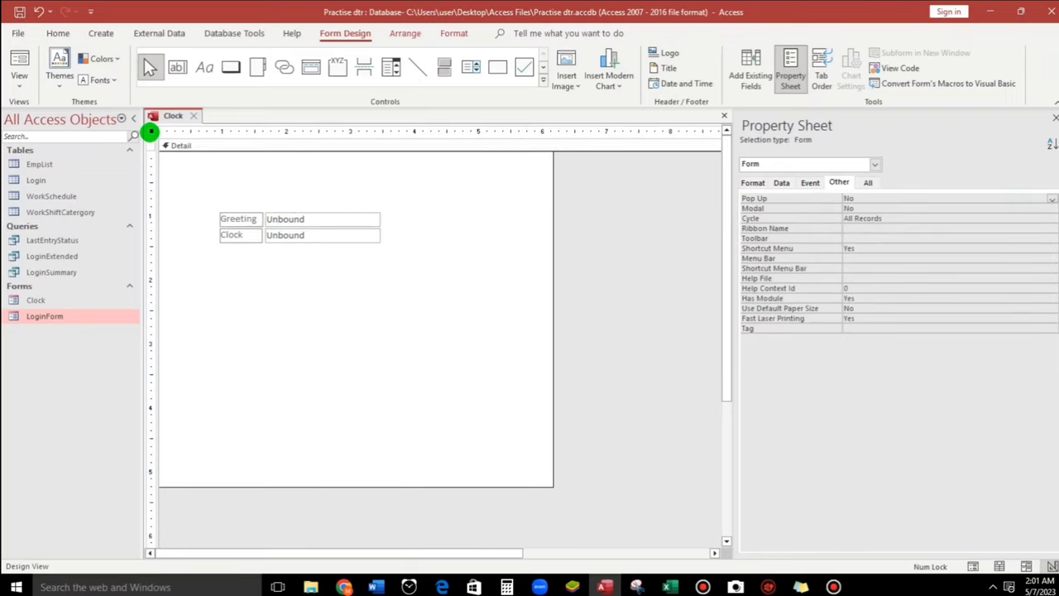
left_click(811, 182)
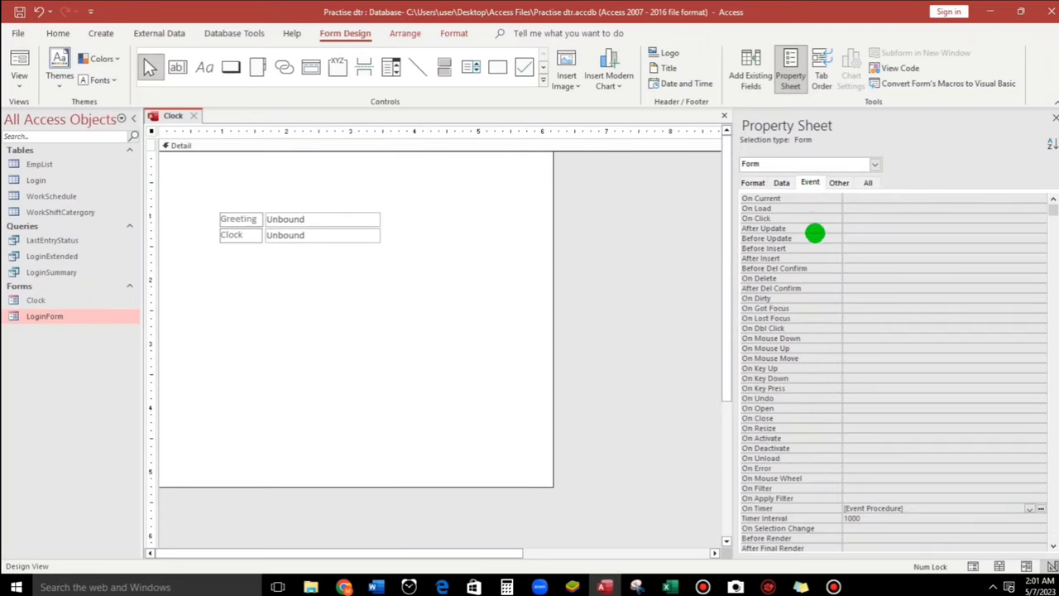
left_click(1041, 208)
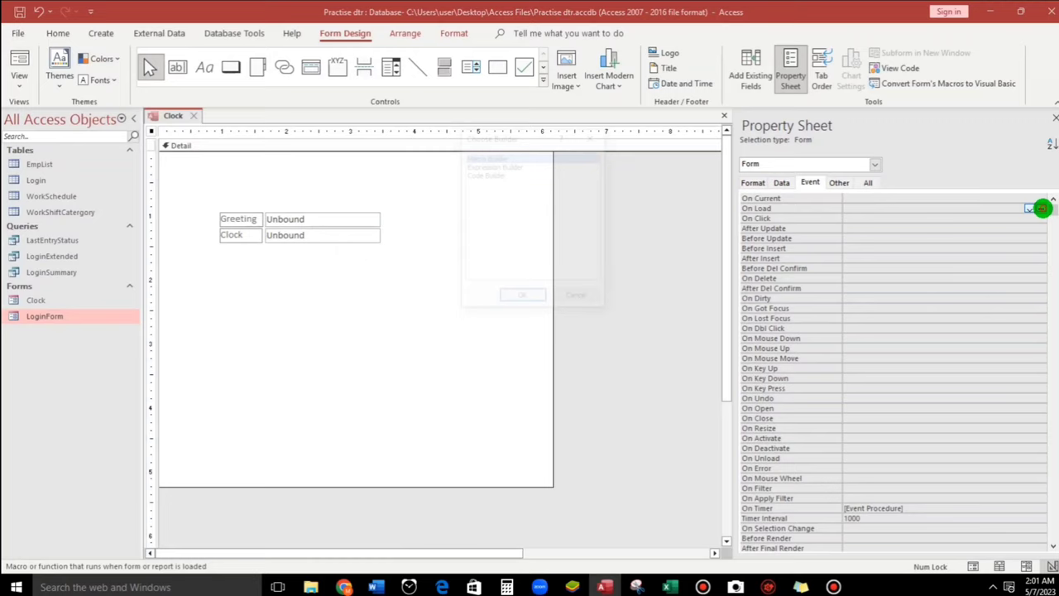
left_click(488, 175)
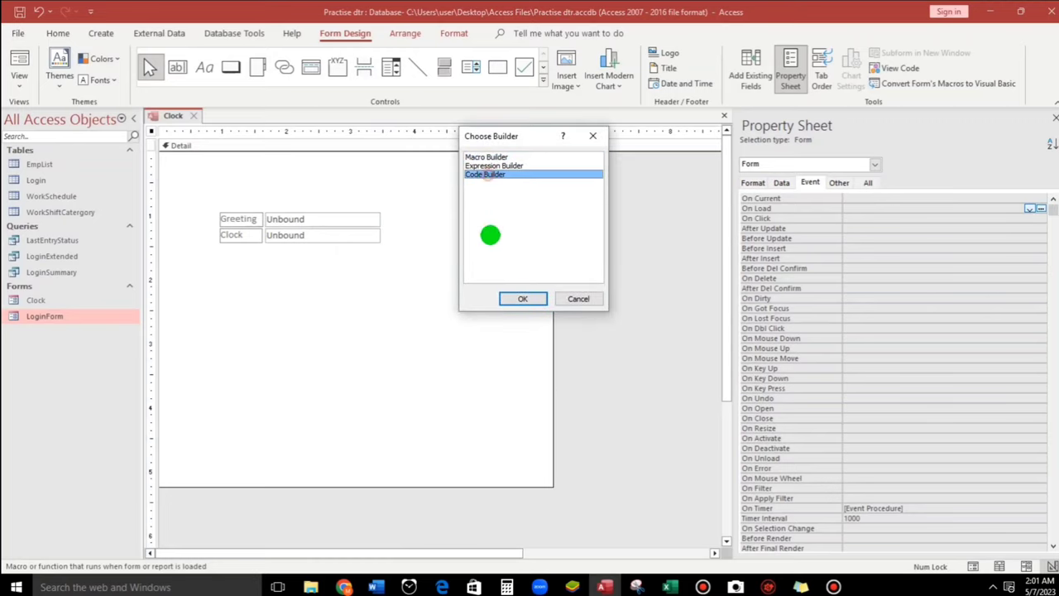
left_click(511, 299)
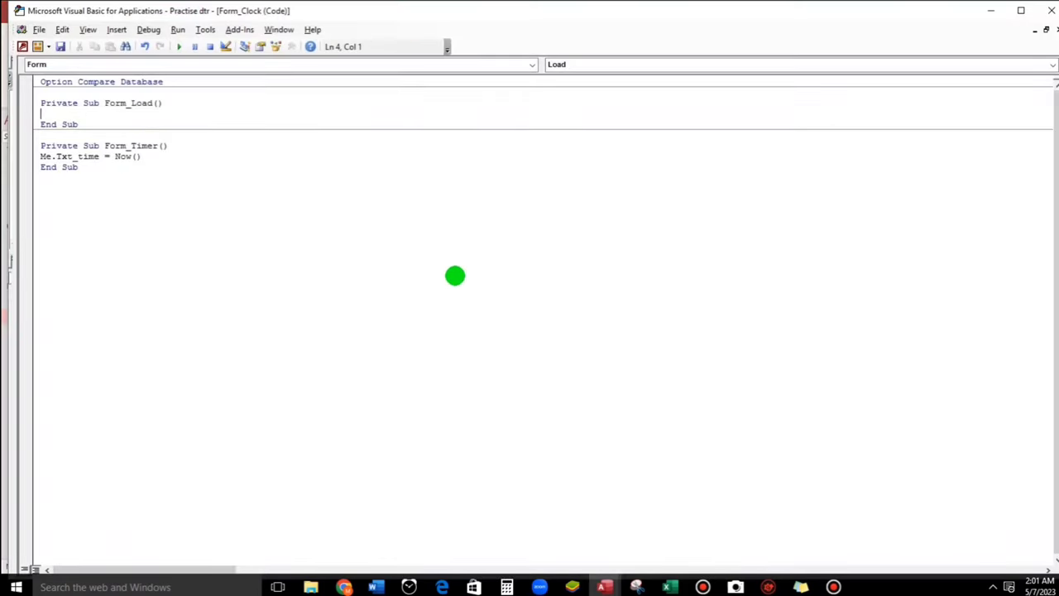
- Add Dim mygreeting As Integer as the first line of Form_Load
key("Return")
key("Return")
key("Return")
key("Up")
key("Up")
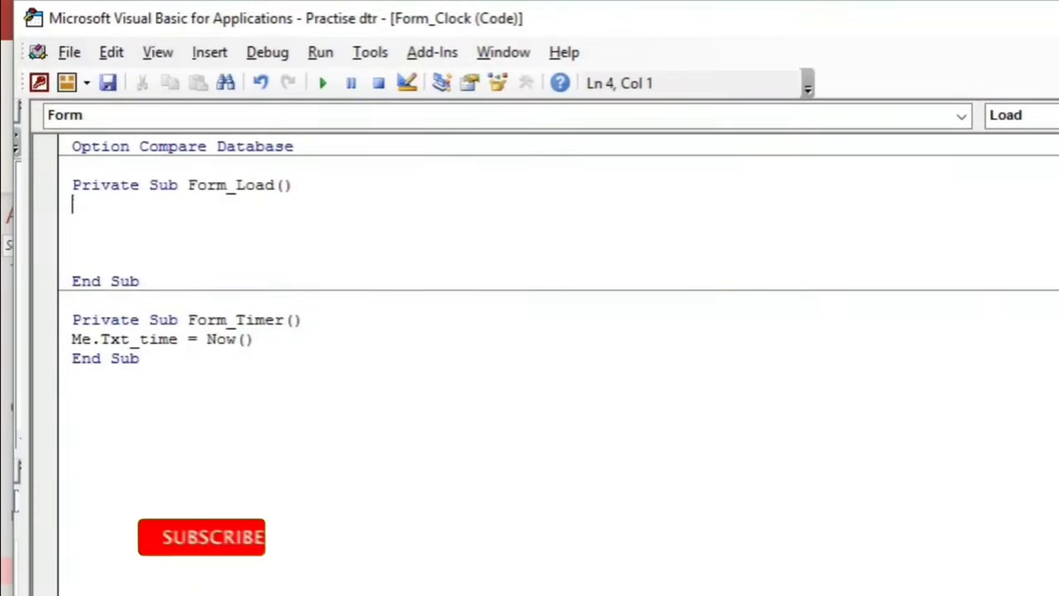
type("dim ")
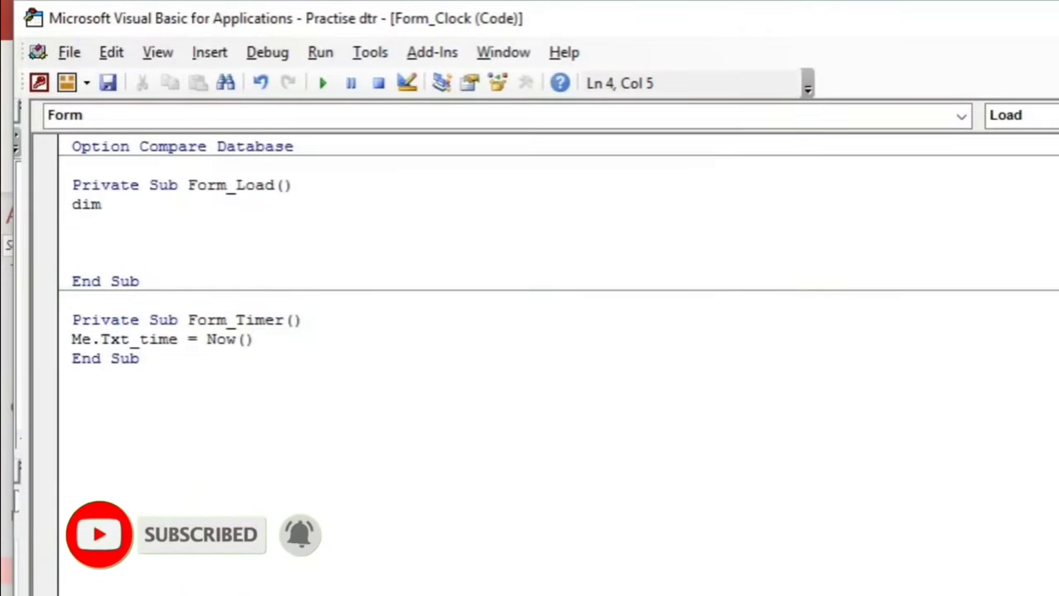
type("mygre")
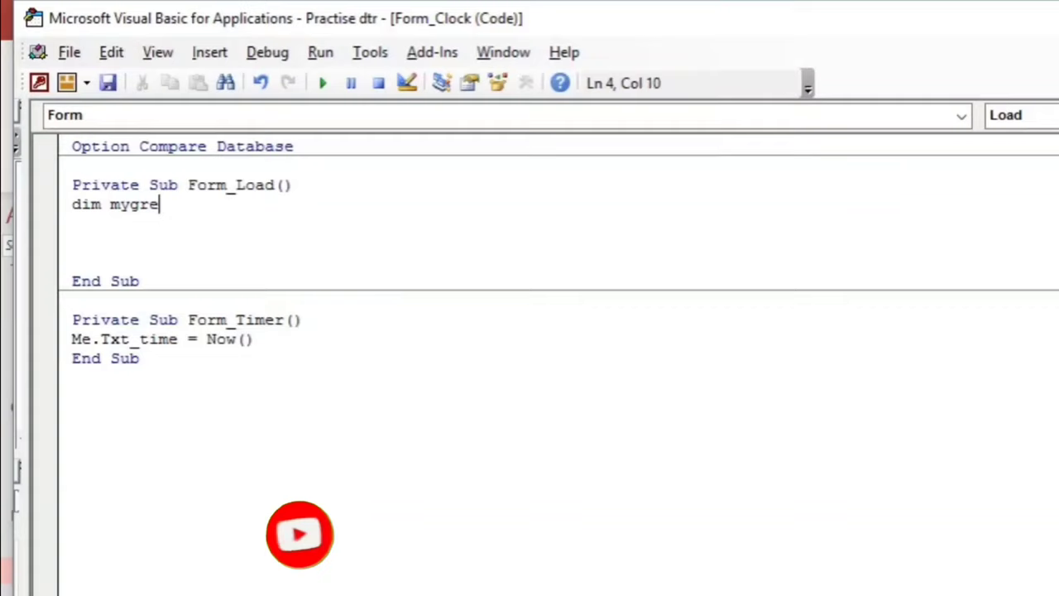
type("eting")
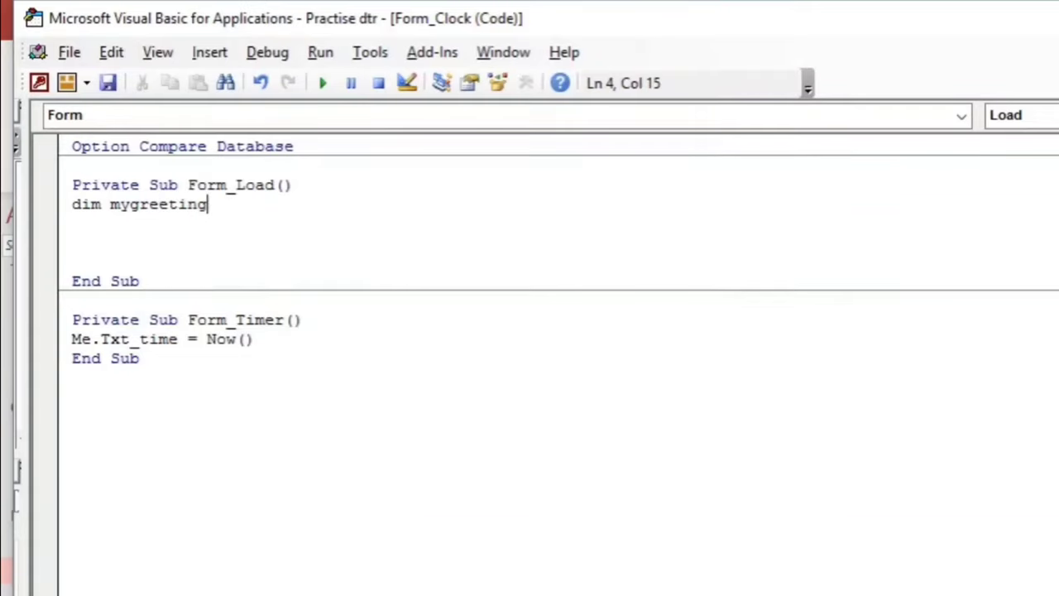
type(" as int")
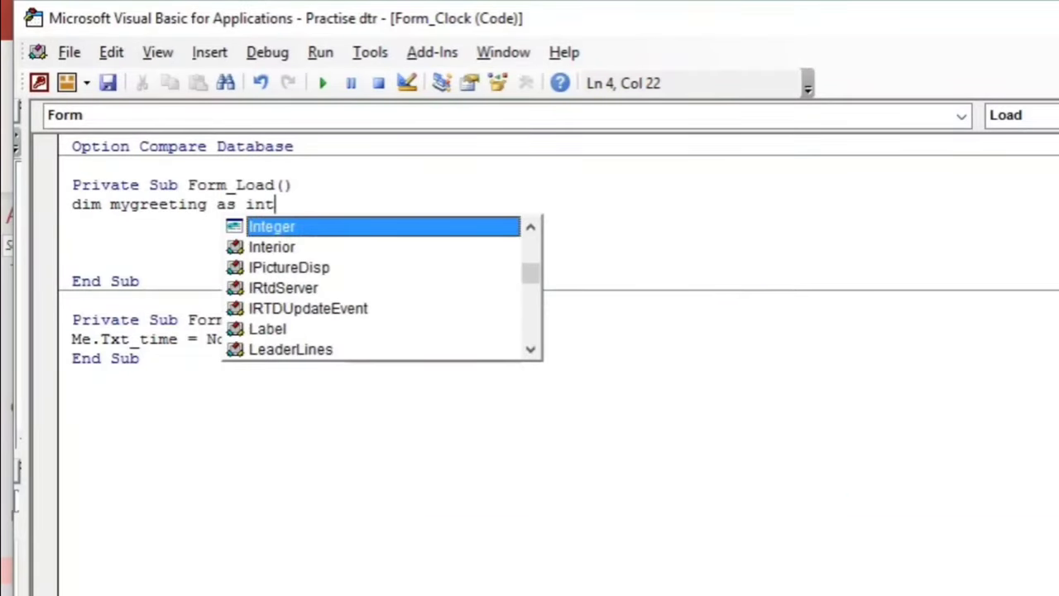
key("Tab")
key("Return")
key("Return")
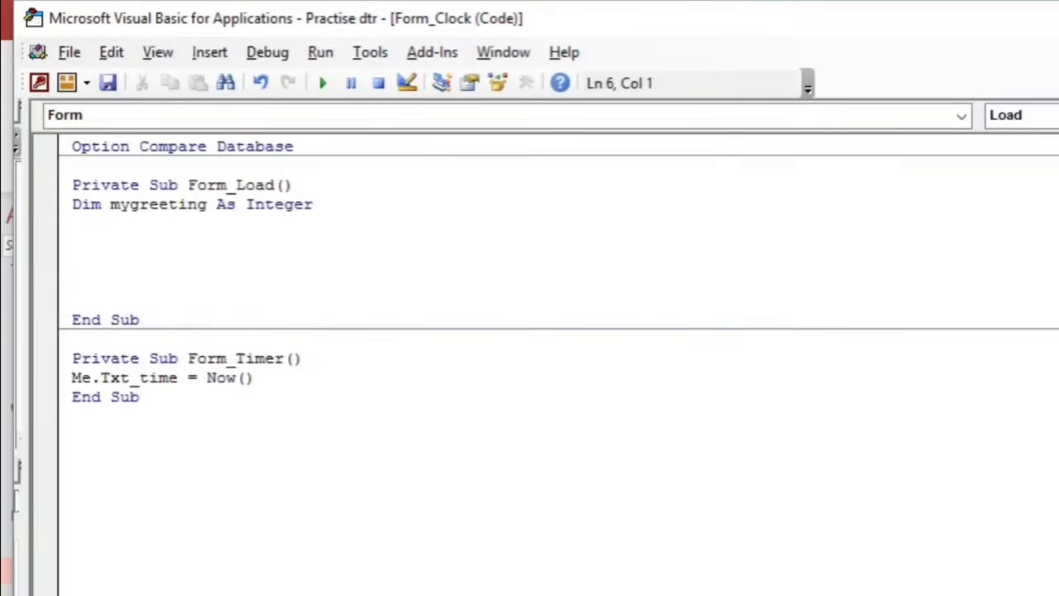
- Begin the If condition: Me.Txt_time > TimeSerial(0,0,1) And Me.Txt_time
type("if")
type(" m")
key("BackSpace")
type("me.t")
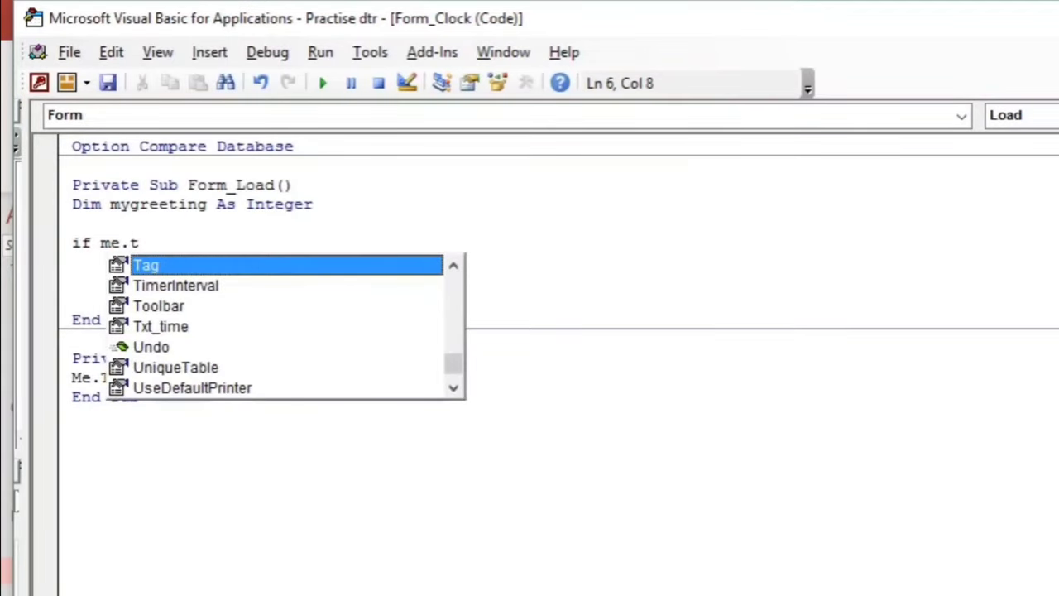
key("Down")
key("Down")
key("Down")
type("xt")
key("Tab")
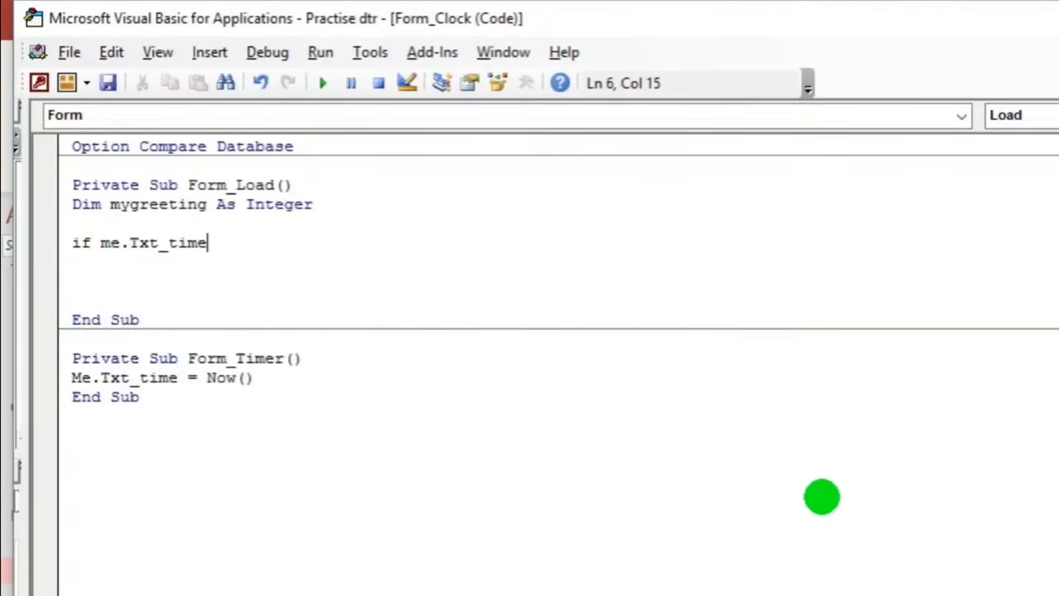
type(">")
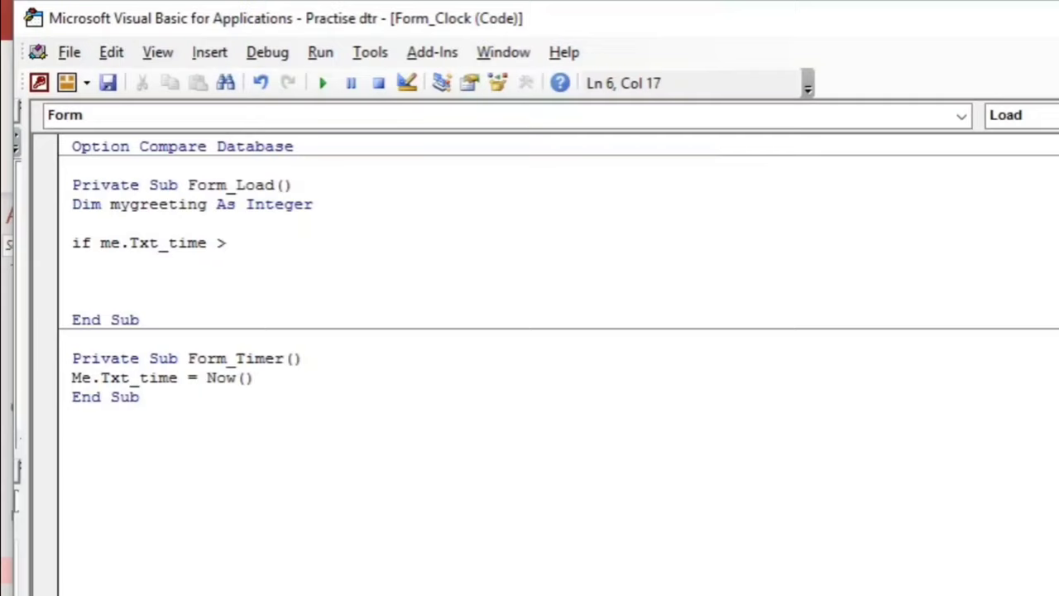
type(" tim")
type("eserial")
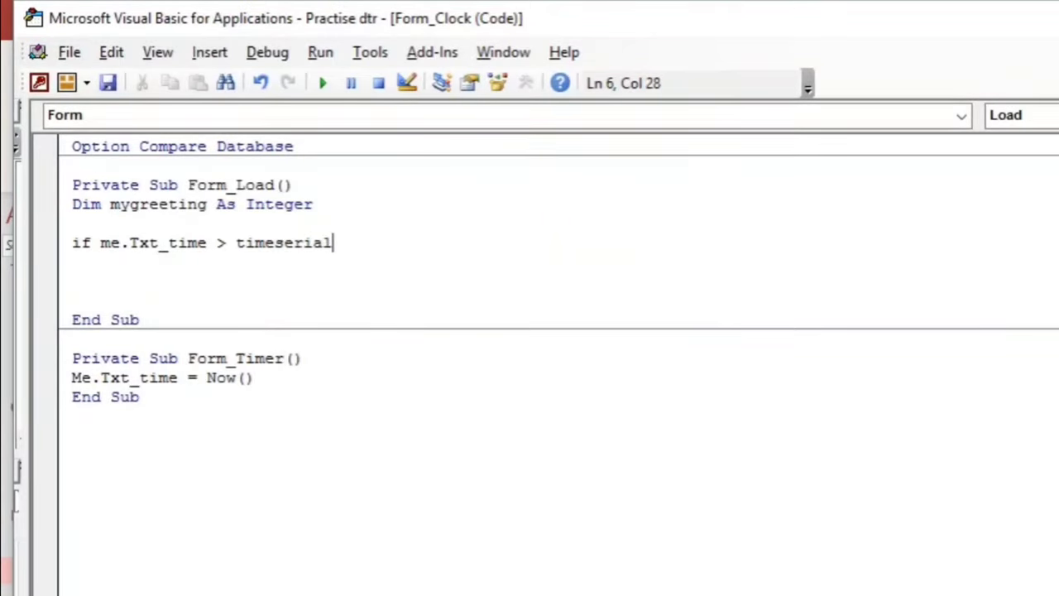
type("(")
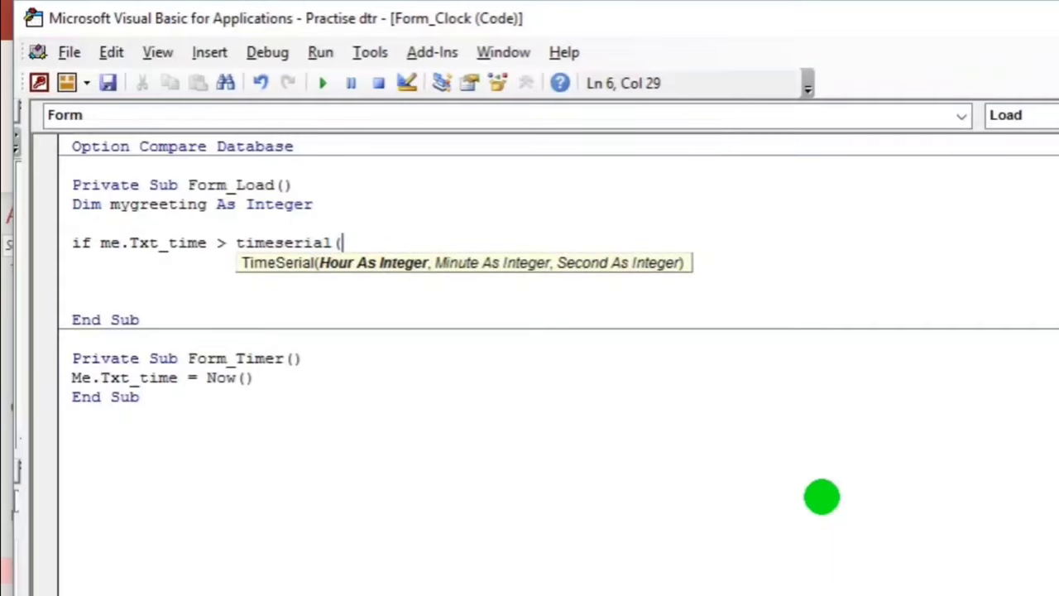
type("0,")
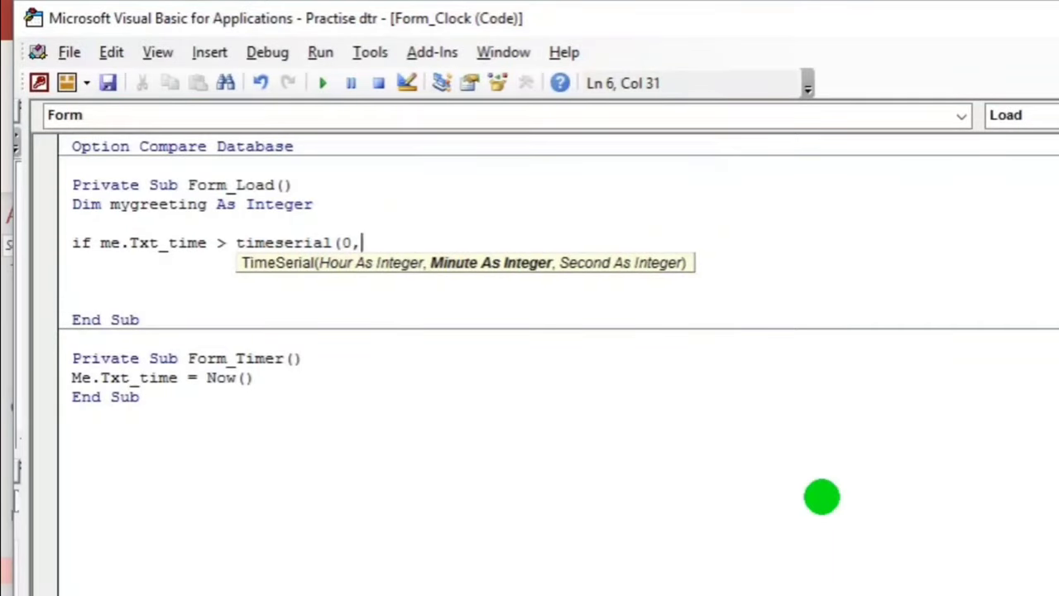
type("0,")
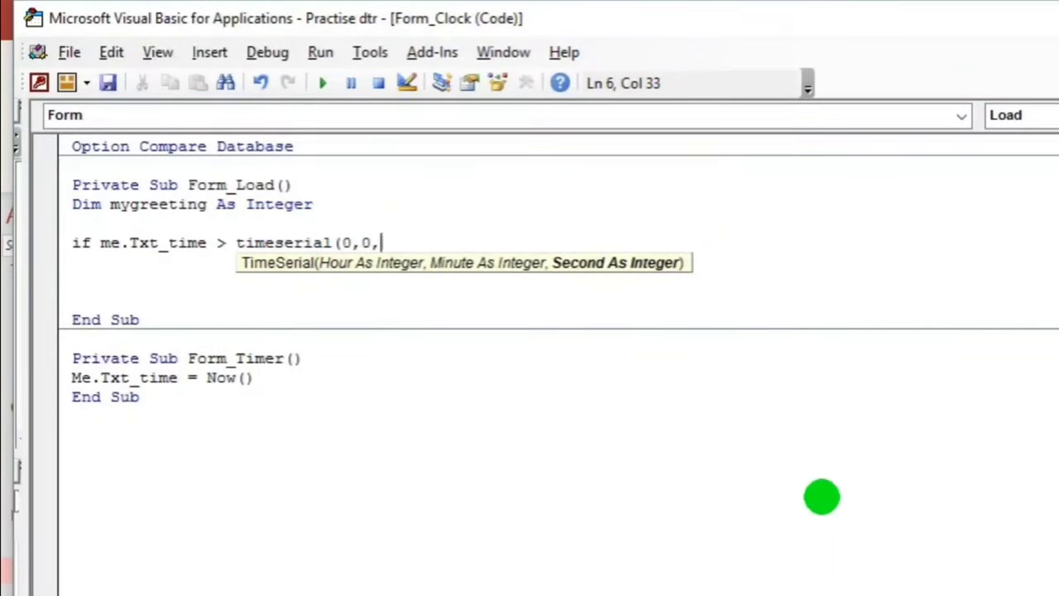
type("1")
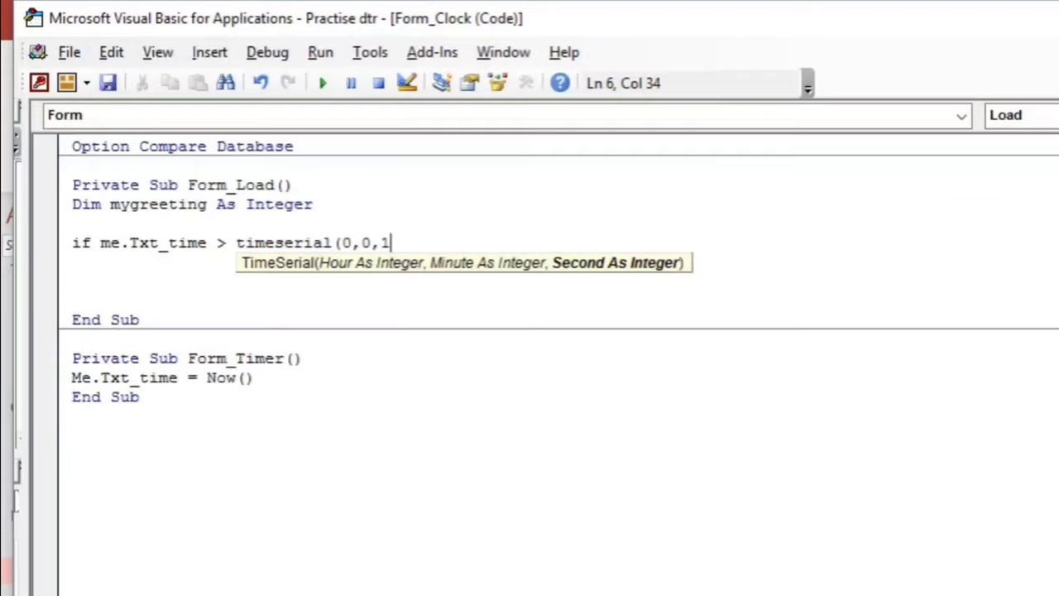
type(")")
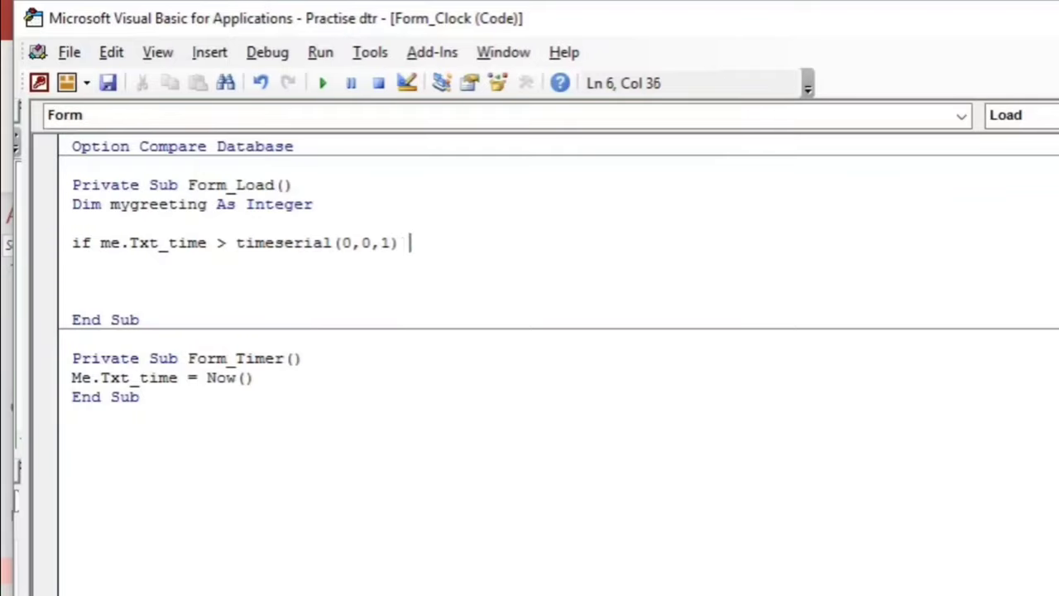
type(" and me")
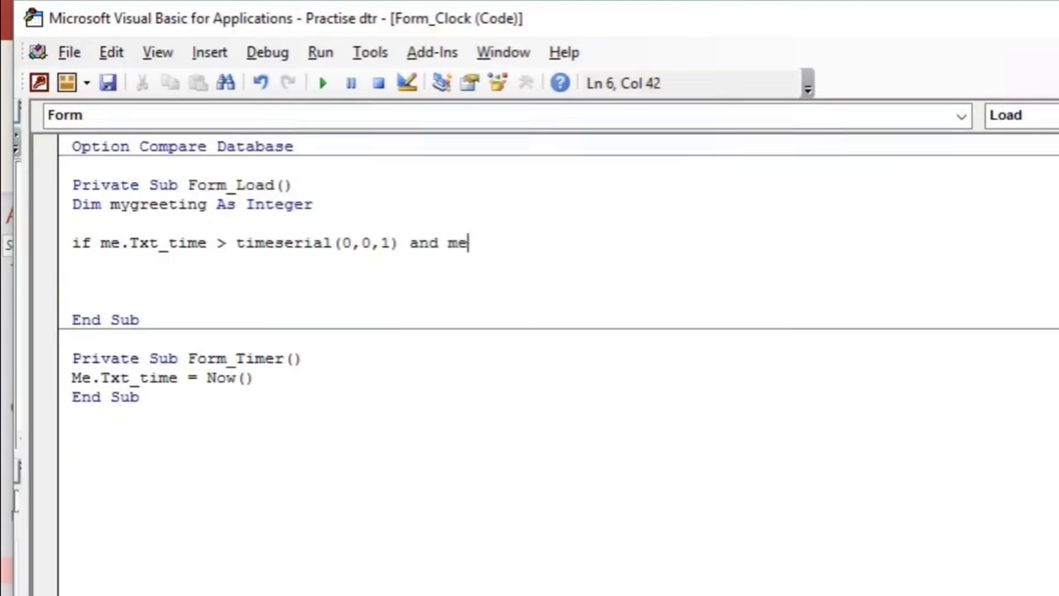
type(".te")
key("BackSpace")
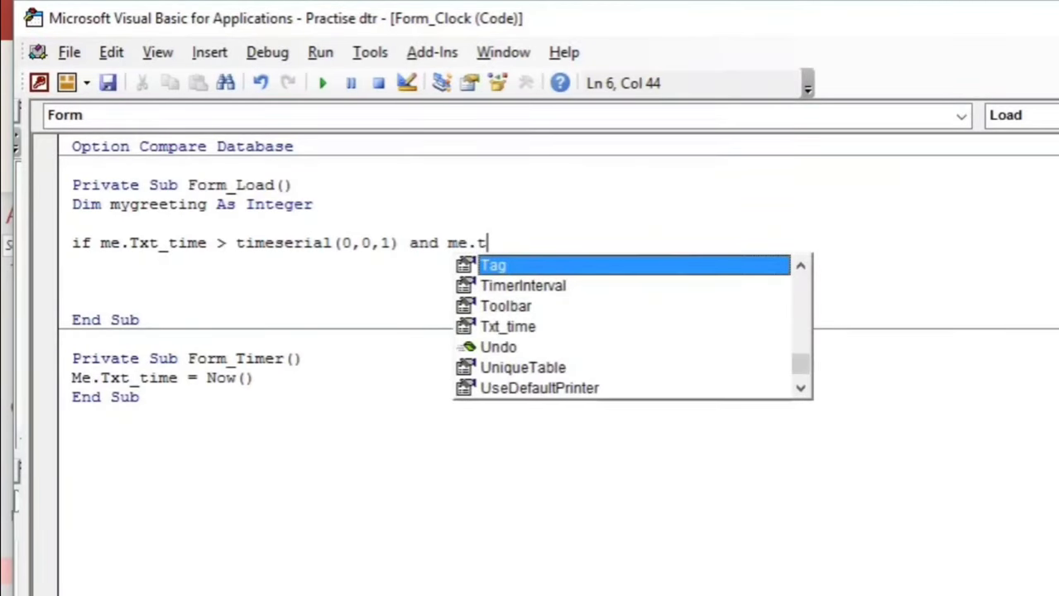
type("xt")
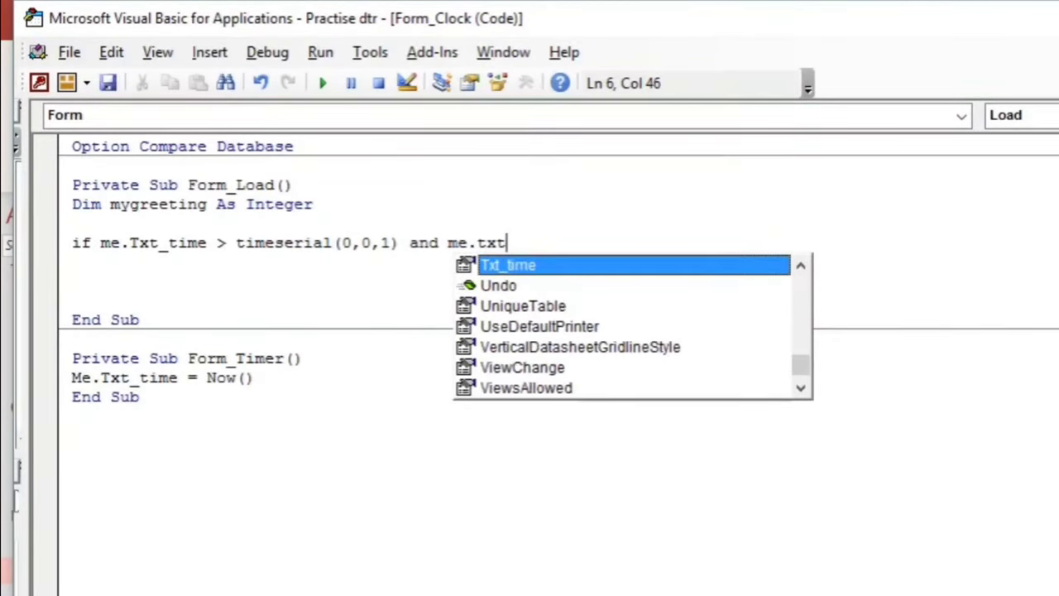
key("Tab")
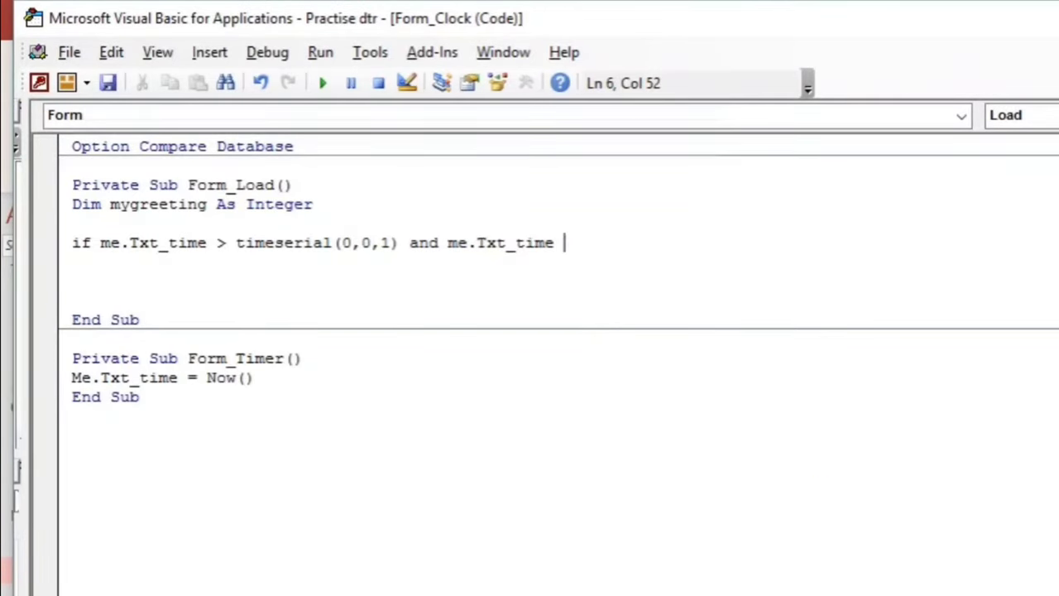
- Finish the condition with < TimeSerial(11,59,59)
type("<")
type(" TIME")
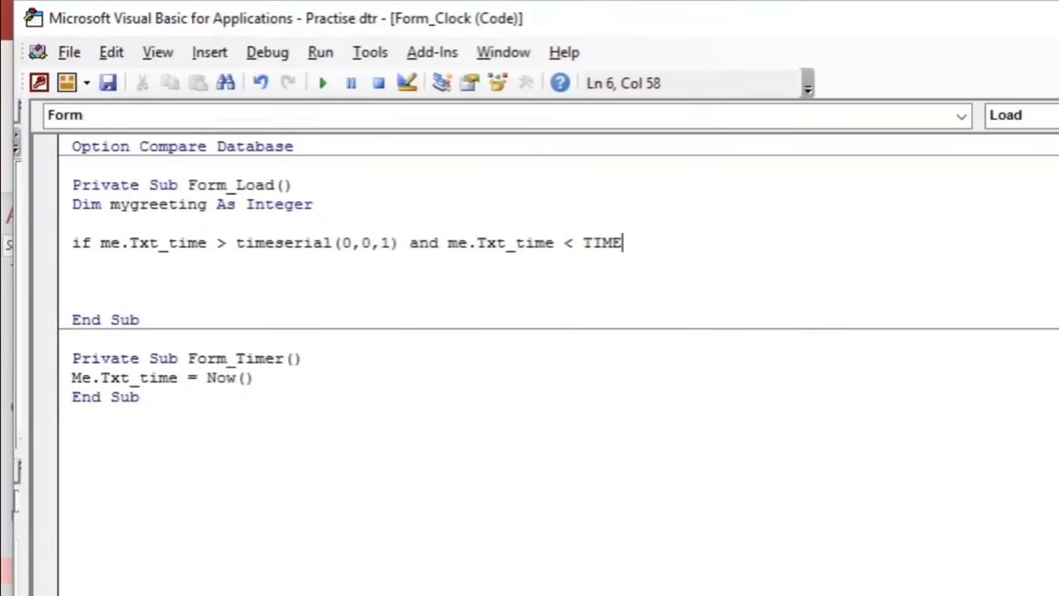
key("BackSpace")
key("BackSpace")
key("BackSpace")
type("imes")
type("erial")
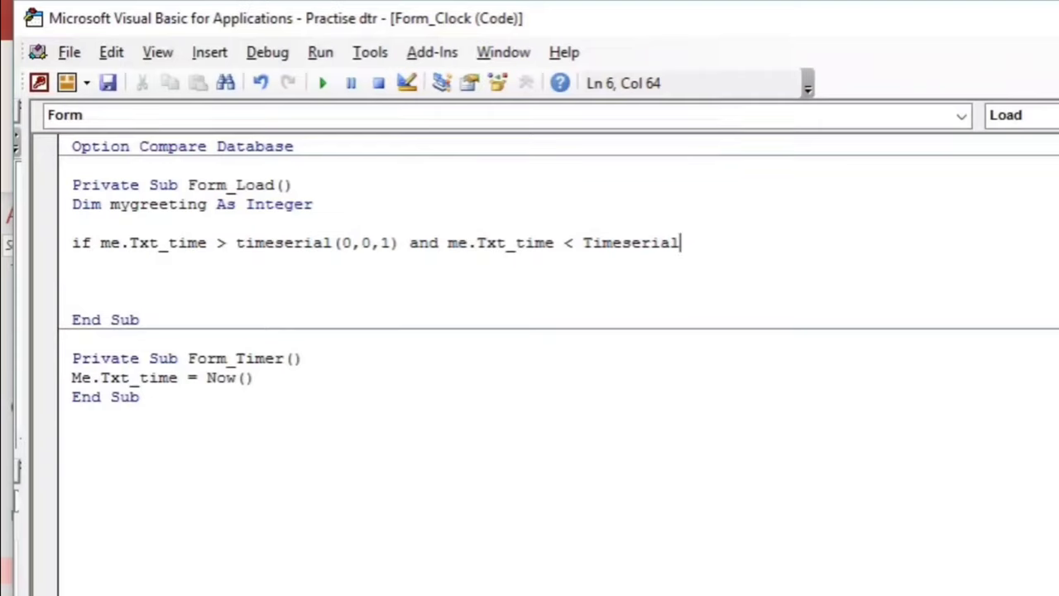
type("(")
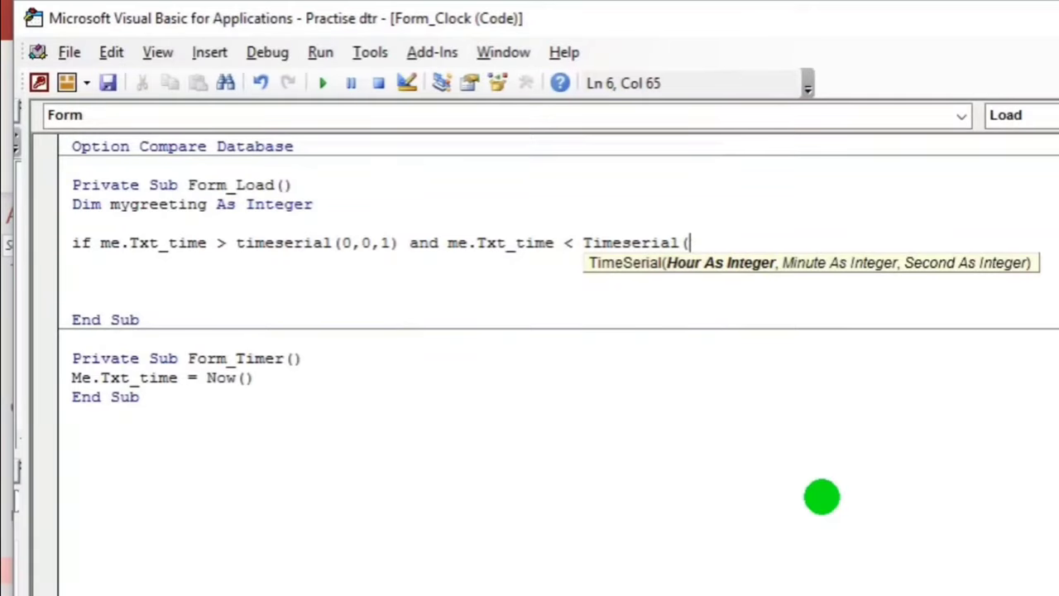
type("11")
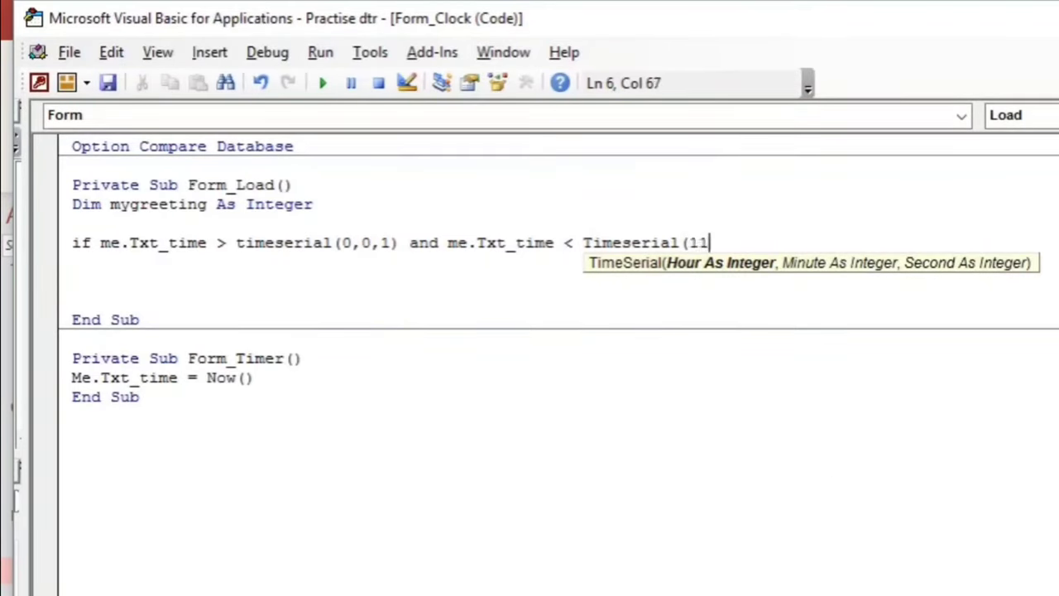
type(".")
key("BackSpace")
type(",")
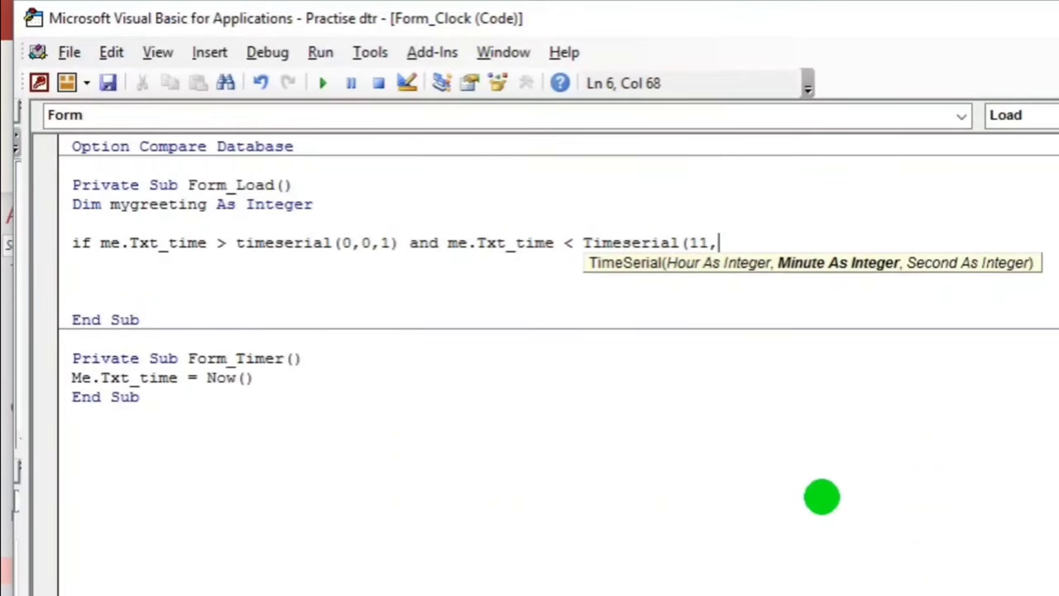
type("59,59")
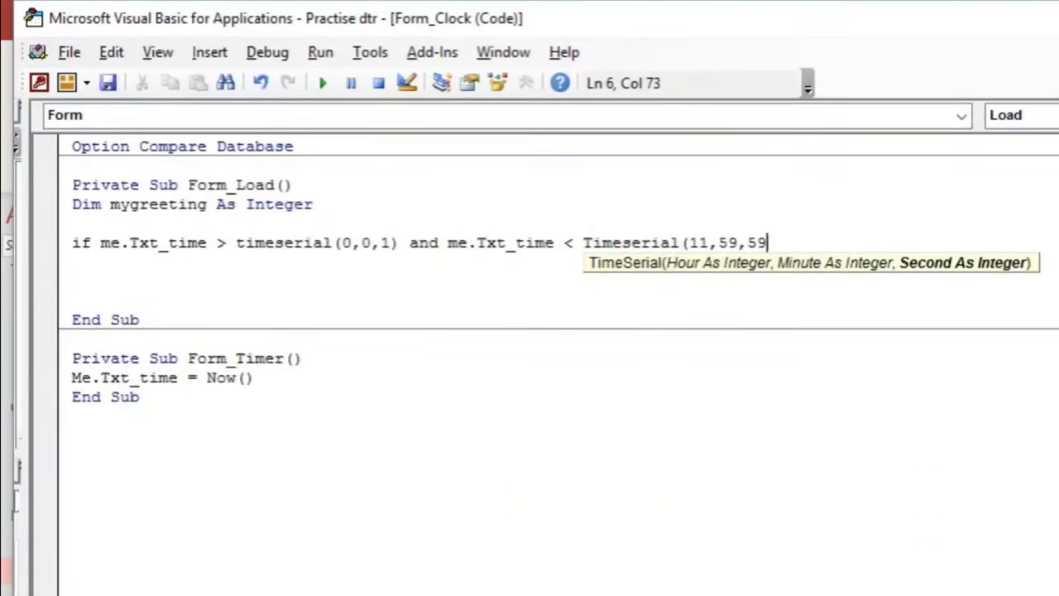
type(")")
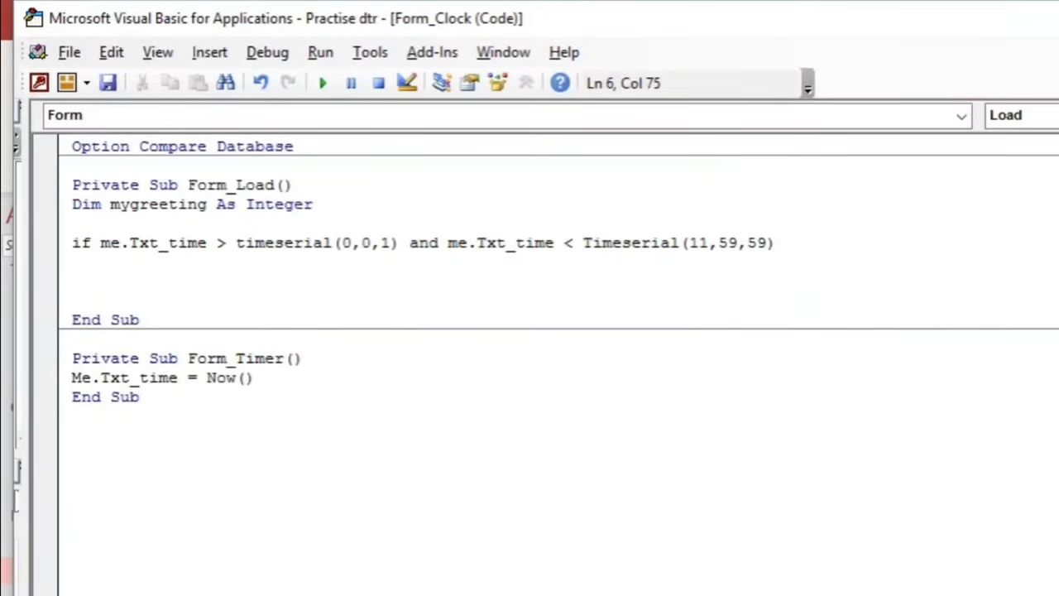
- Add Then and the indented body mygreetings = "Good morning"
type("then")
key("Return")
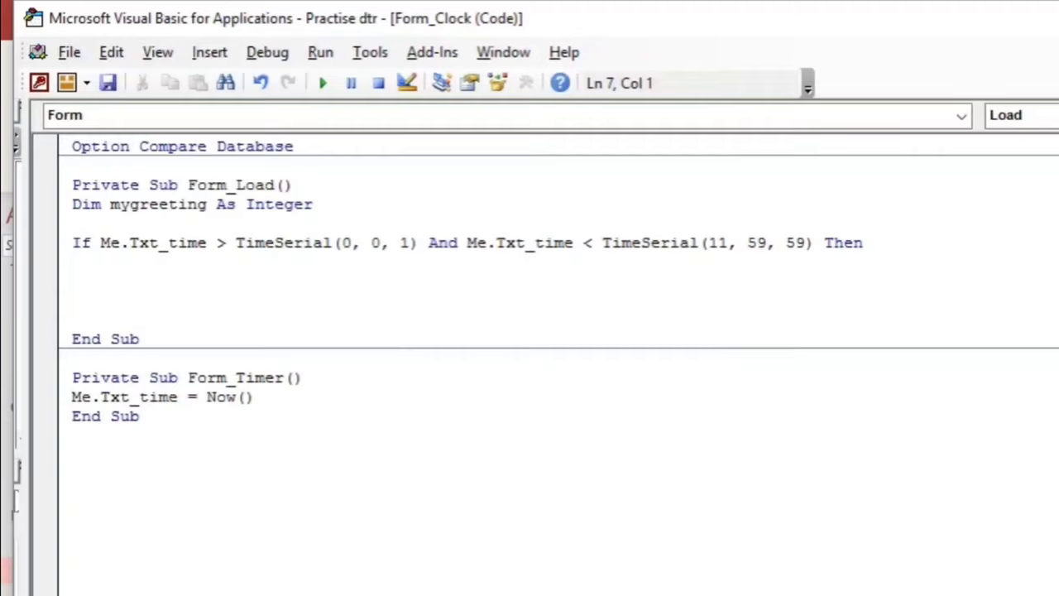
key("Tab")
type("mygreet")
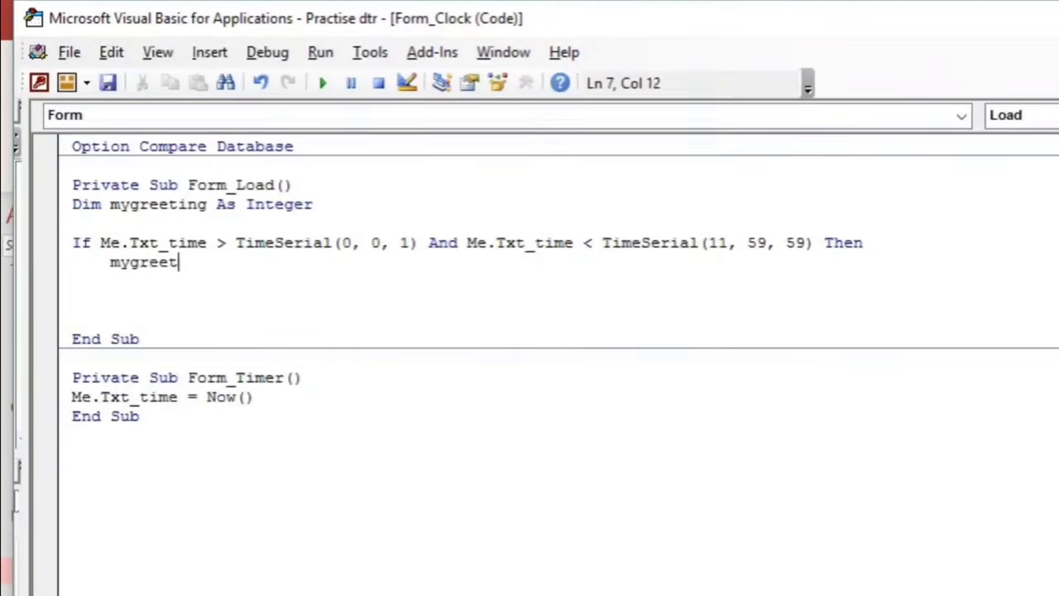
type("ings ")
type("=\"")
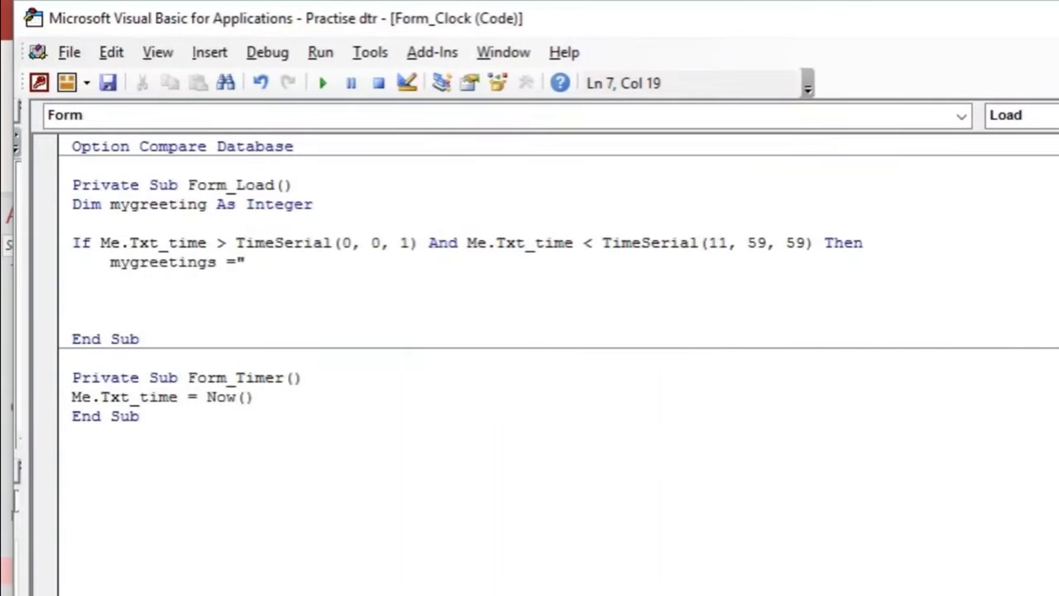
type("Good m")
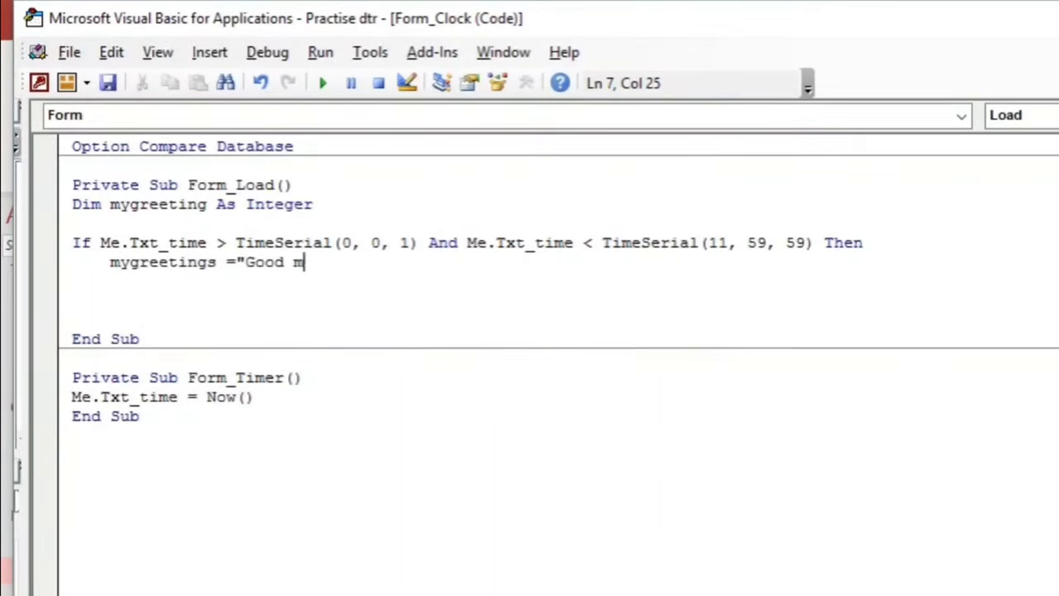
type("orning\"")
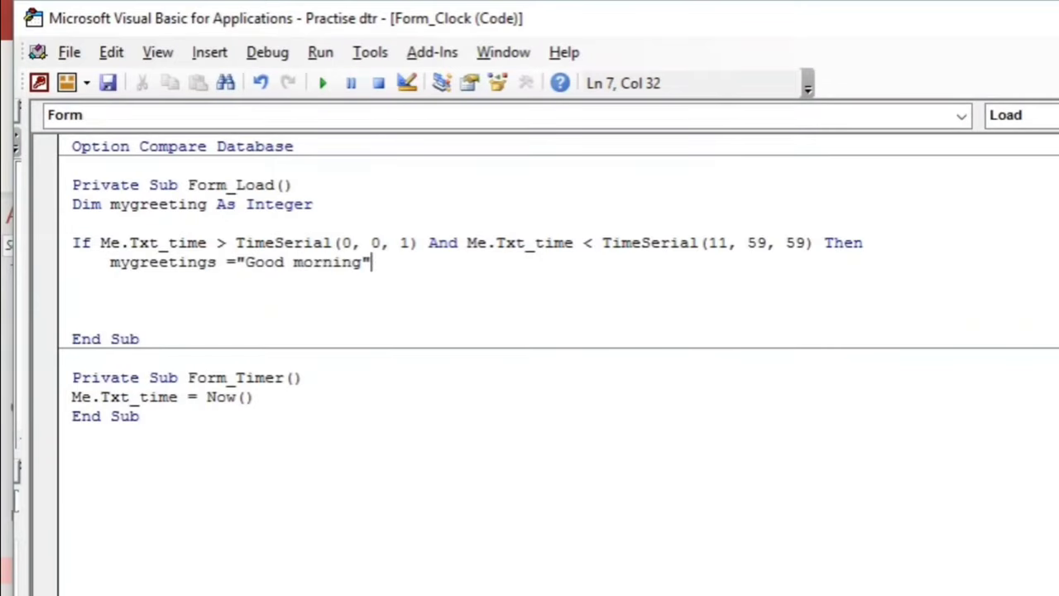
key("Return")
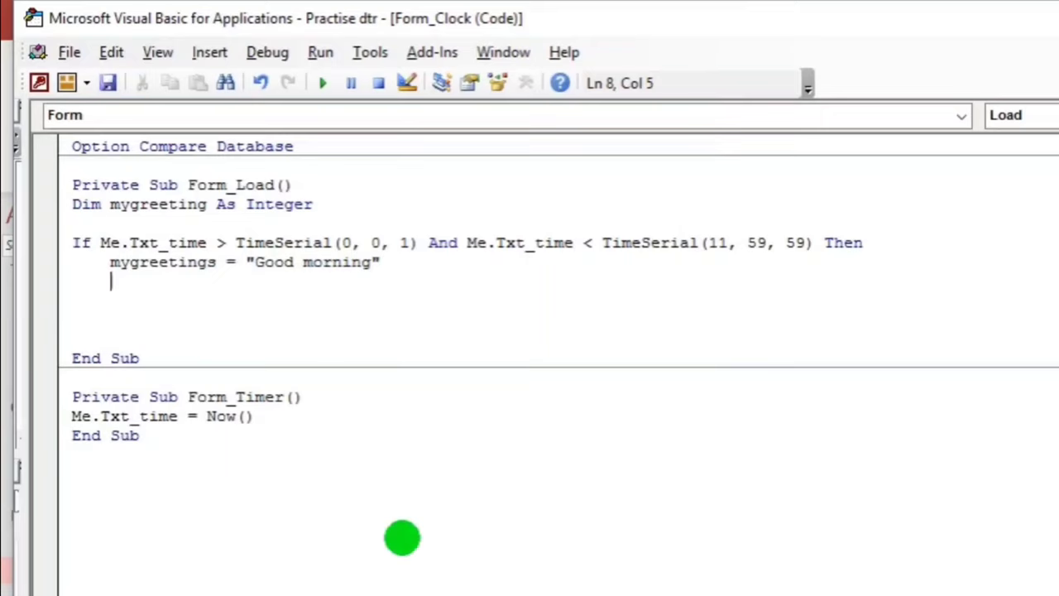
- Paste two copies of the morning If block below the original
left_click_drag(71, 241, 398, 262)
key("ctrl+c")
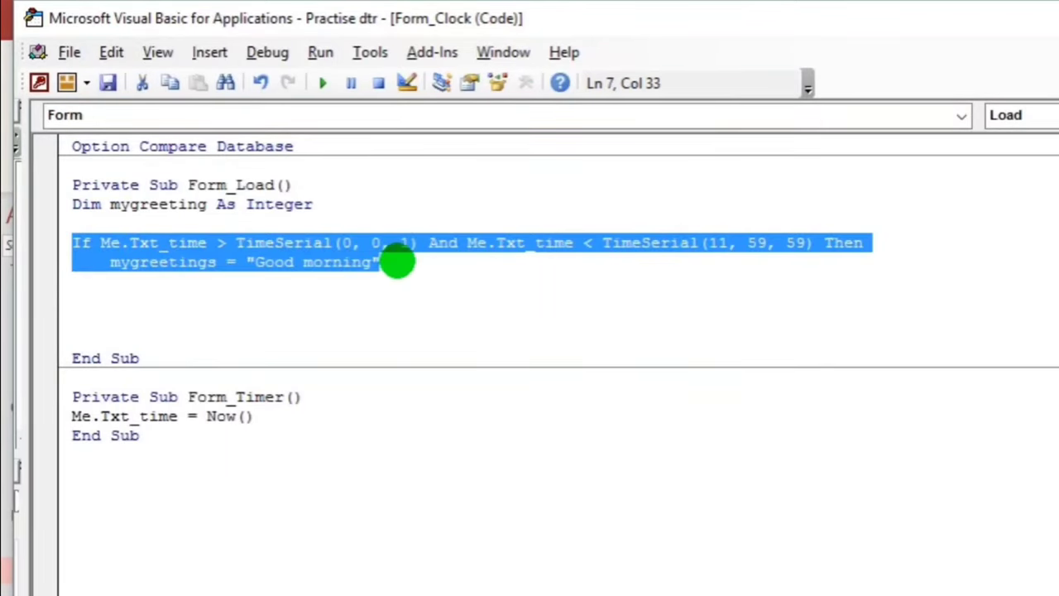
left_click(407, 276)
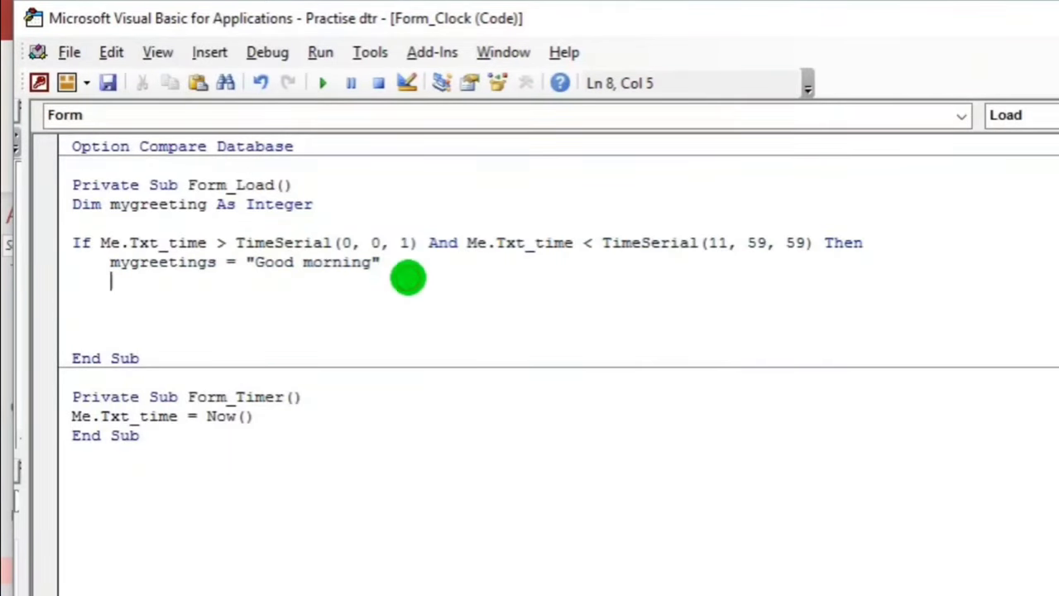
key("Return")
key("BackSpace")
key("ctrl+v")
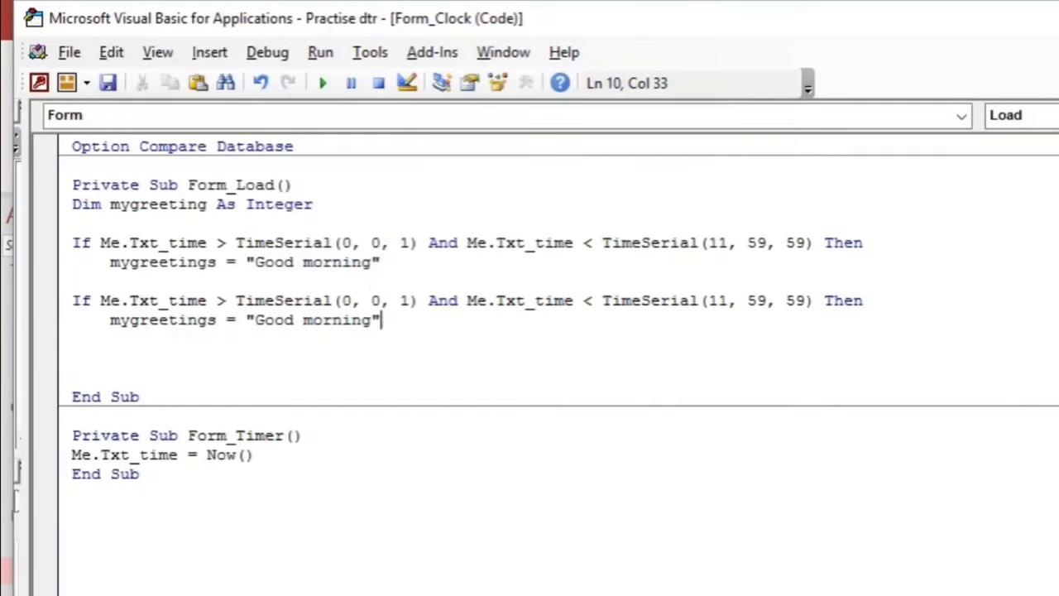
key("Return")
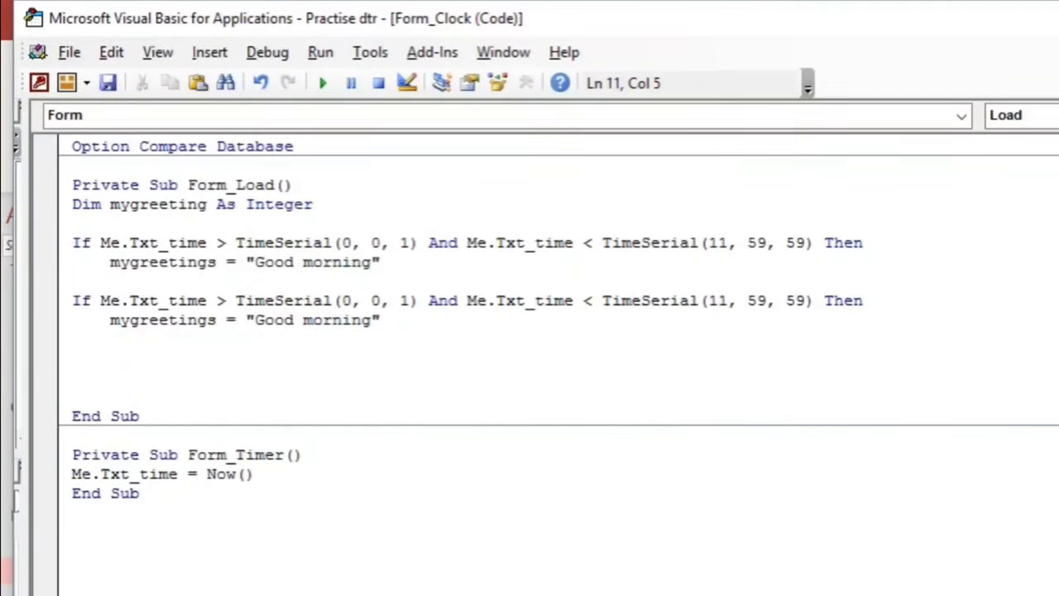
key("Return")
key("BackSpace")
key("ctrl+v")
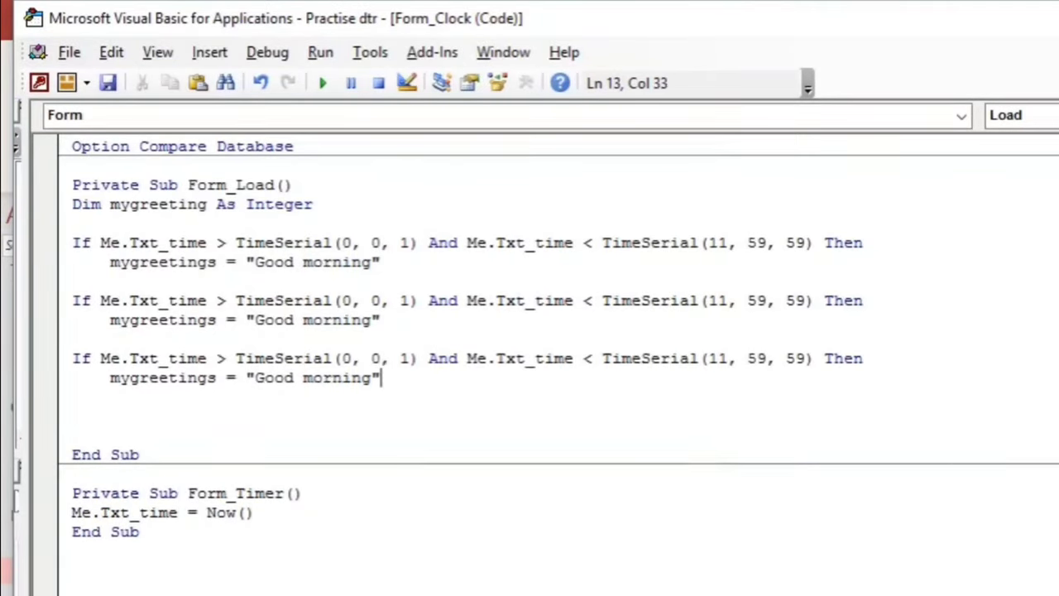
- Turn the first copy into an ElseIf starting at TimeSerial(12,0,0)
left_click(73, 302)
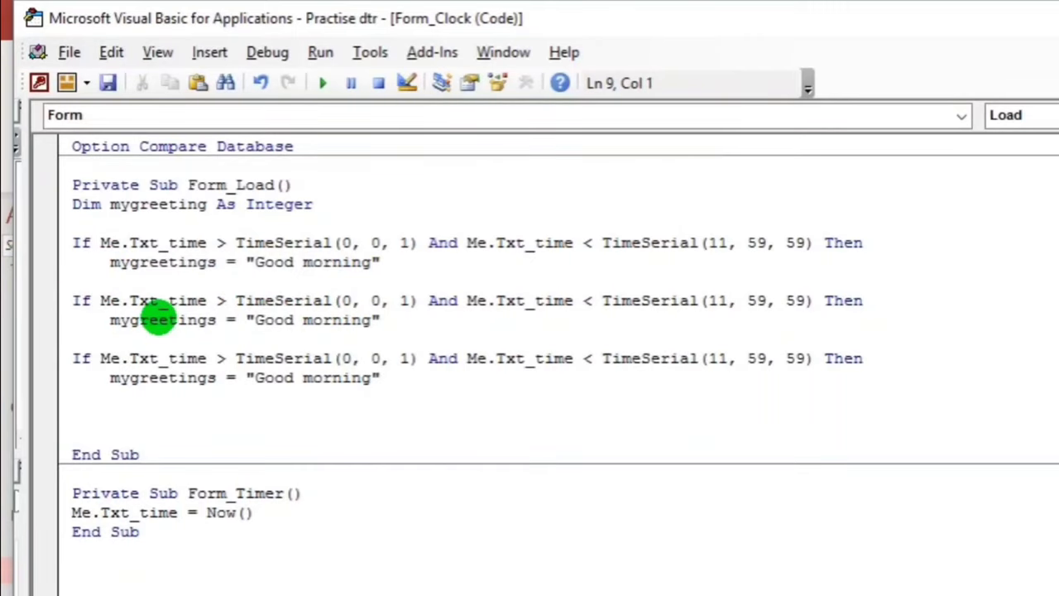
type("else")
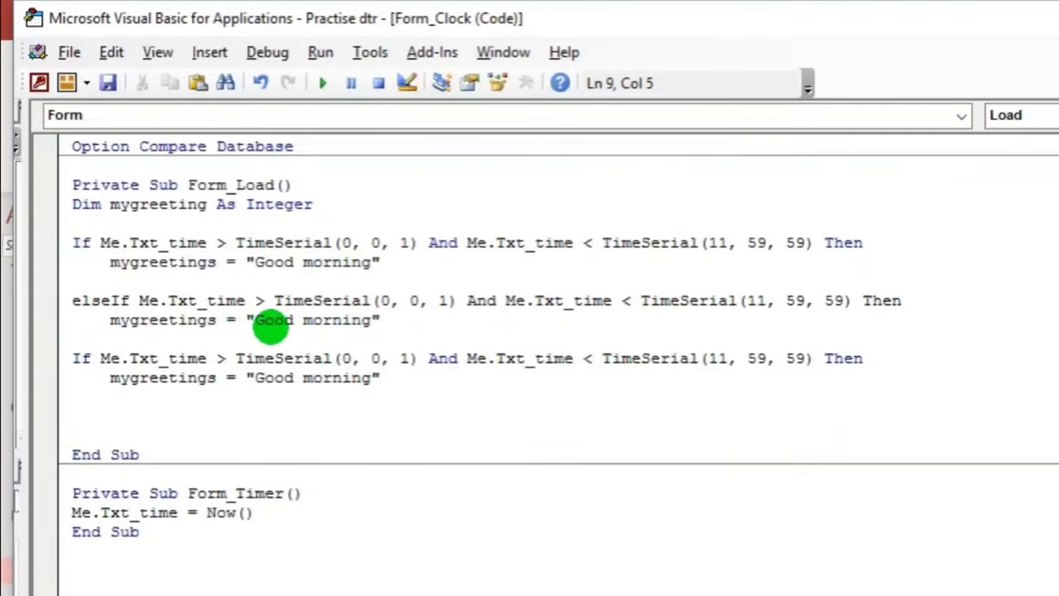
left_click(386, 300)
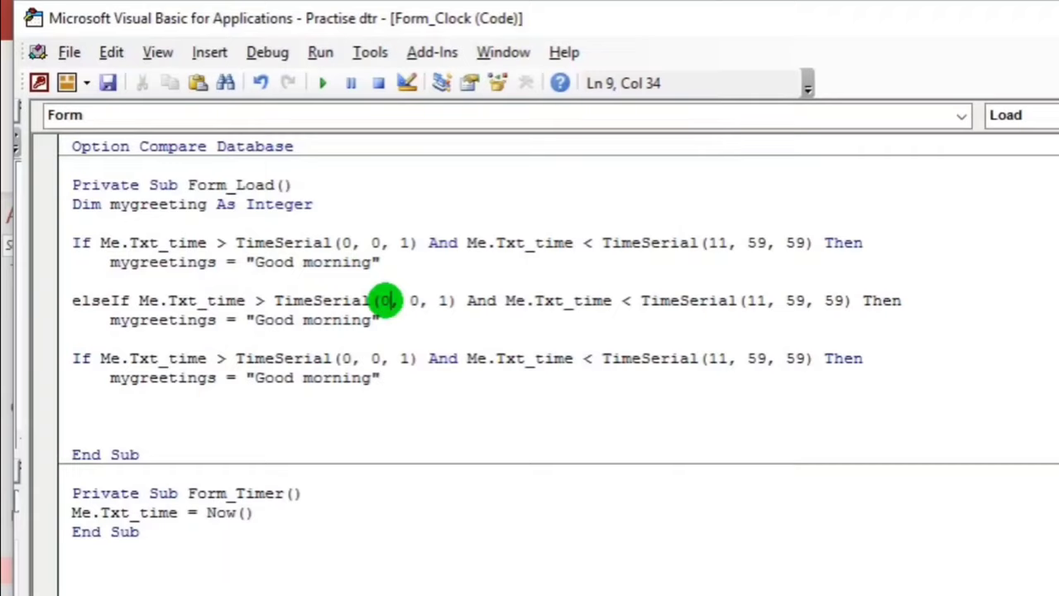
key("BackSpace")
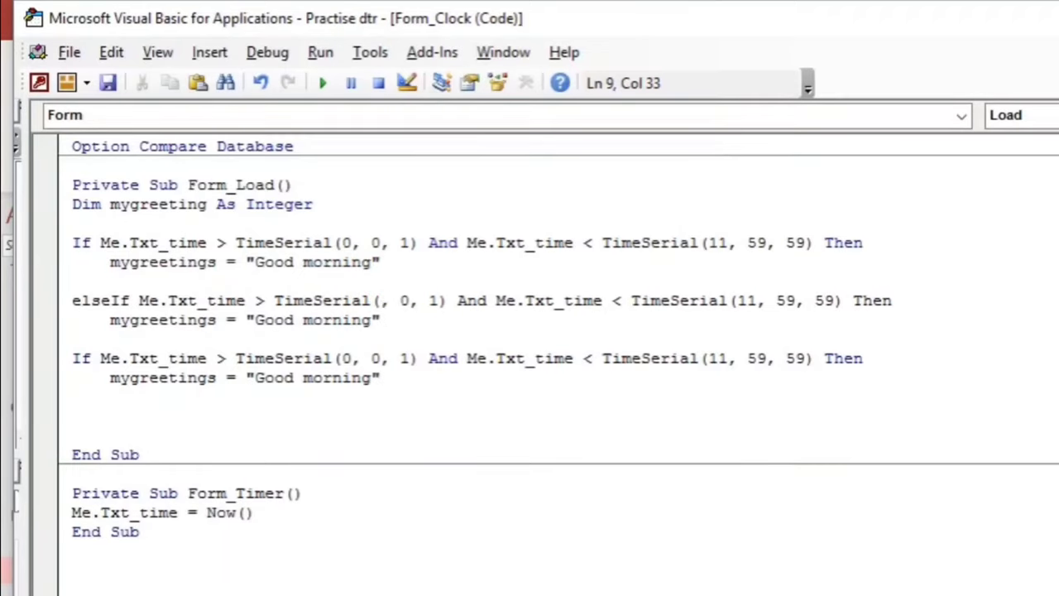
type("12")
key("Right")
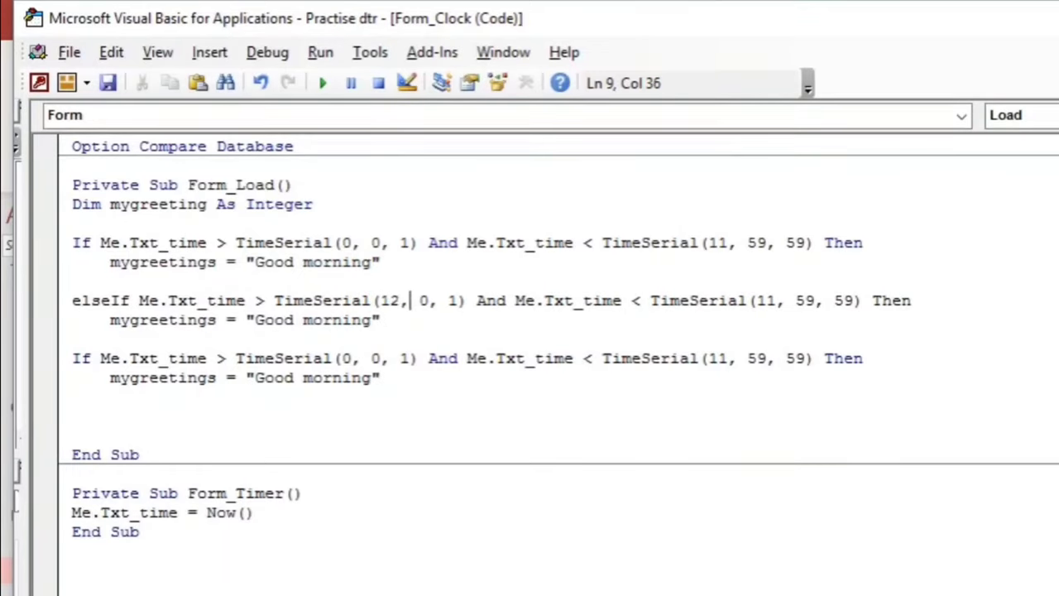
key("Right")
key("Right")
key("Right")
key("Right")
key("Right")
key("BackSpace")
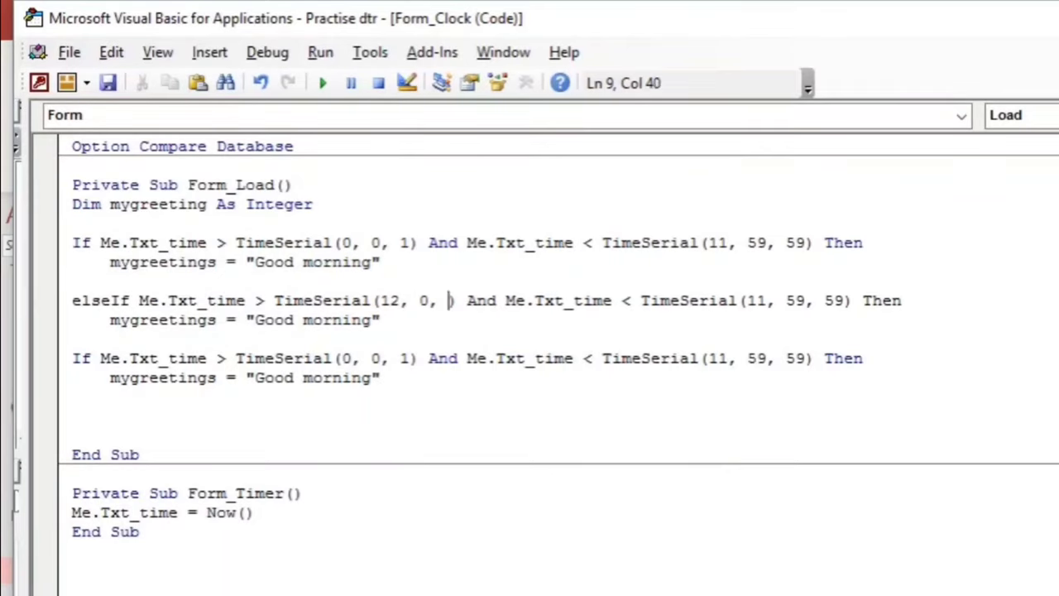
type("0")
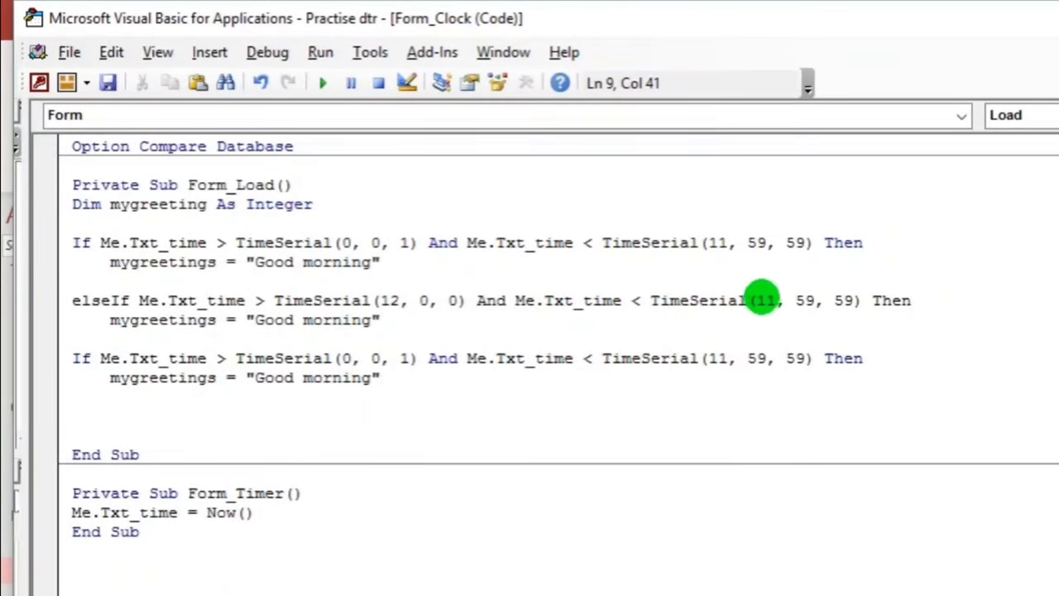
- Set the ElseIf's end time to TimeSerial(17,0,0) and change its greeting to "Good afternoon"
left_click_drag(767, 300, 774, 300)
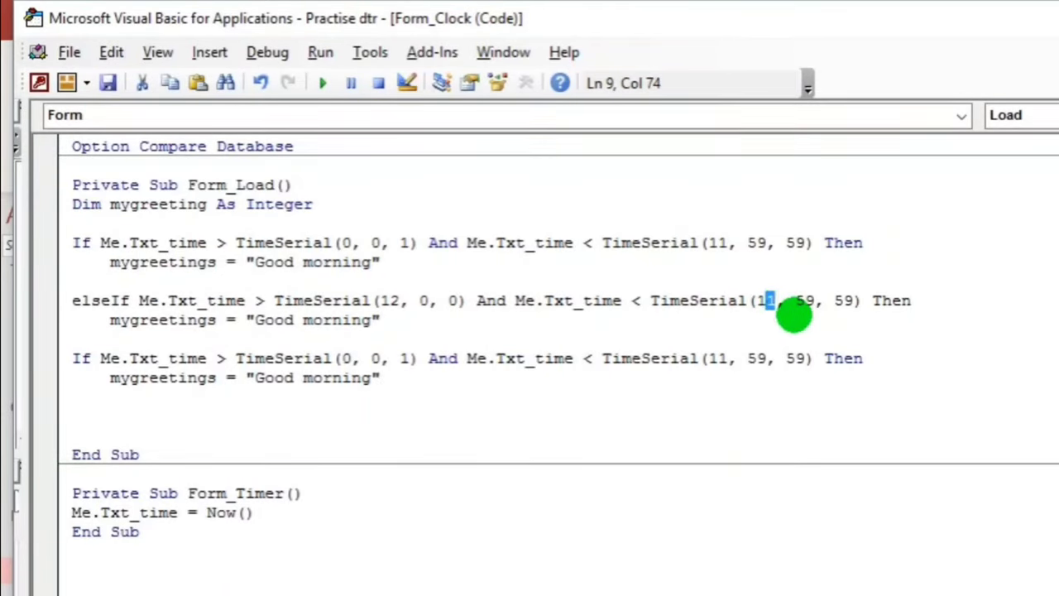
type("7")
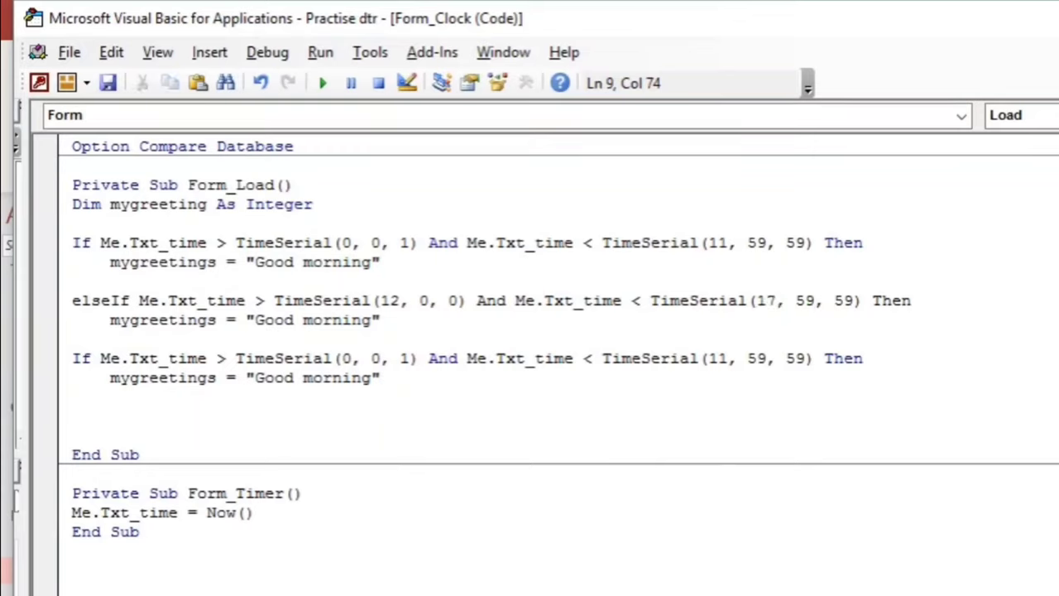
key("Right")
key("Right")
key("Right")
key("shift+Right")
key("shift+Left")
key("shift+Left")
type("0")
key("Right")
key("Right")
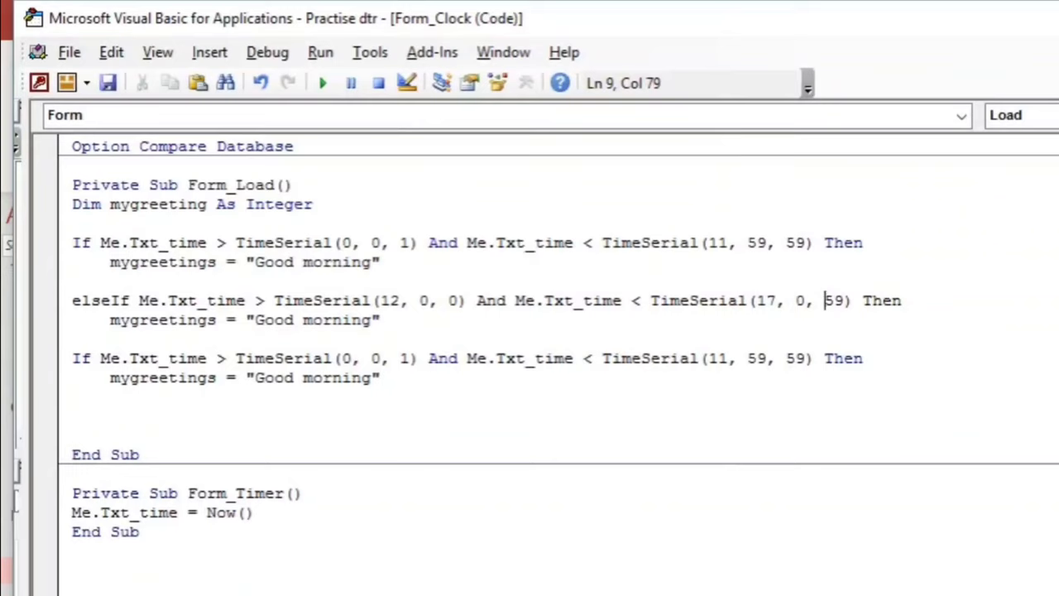
key("Right")
key("shift+Right")
key("shift+Left")
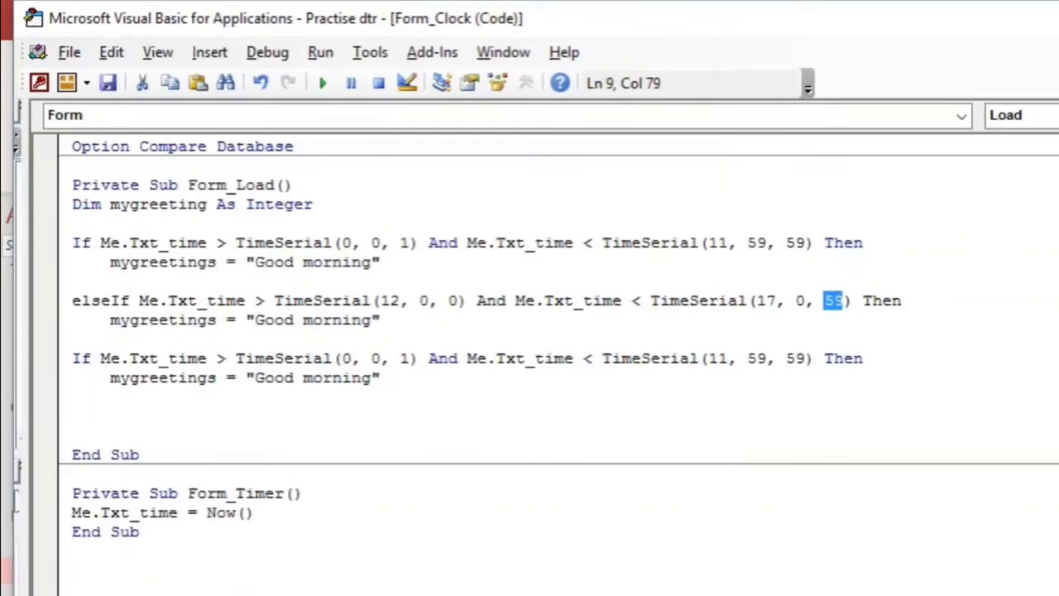
type("0")
left_click(402, 395)
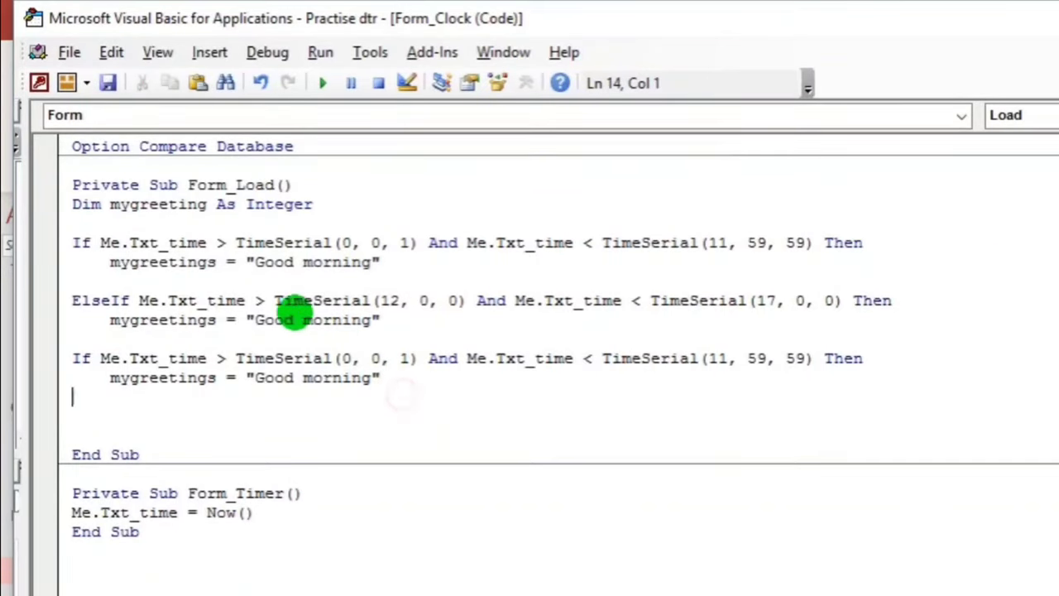
left_click_drag(369, 322, 311, 321)
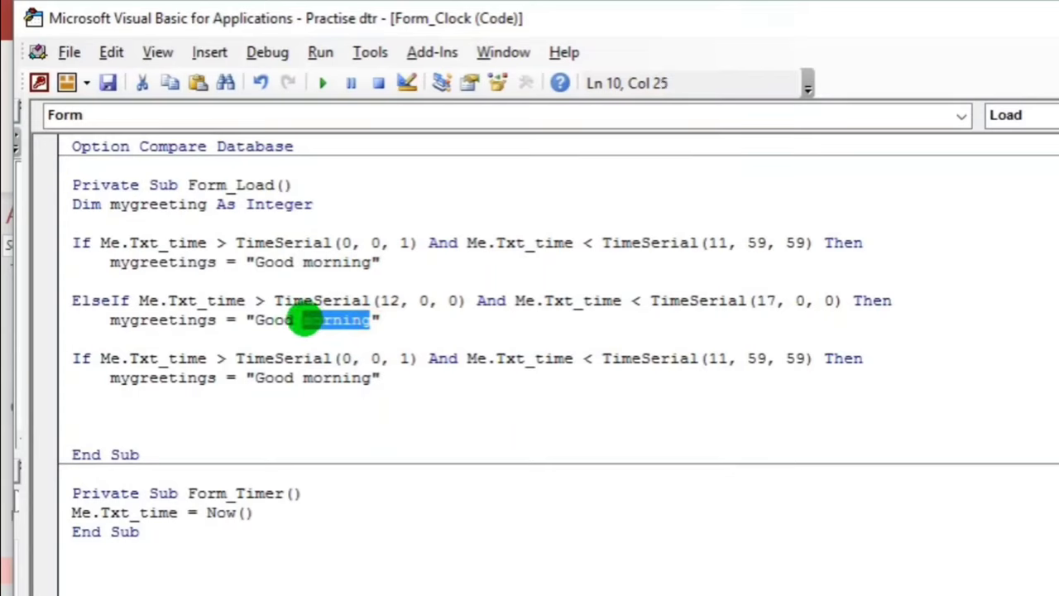
type("after")
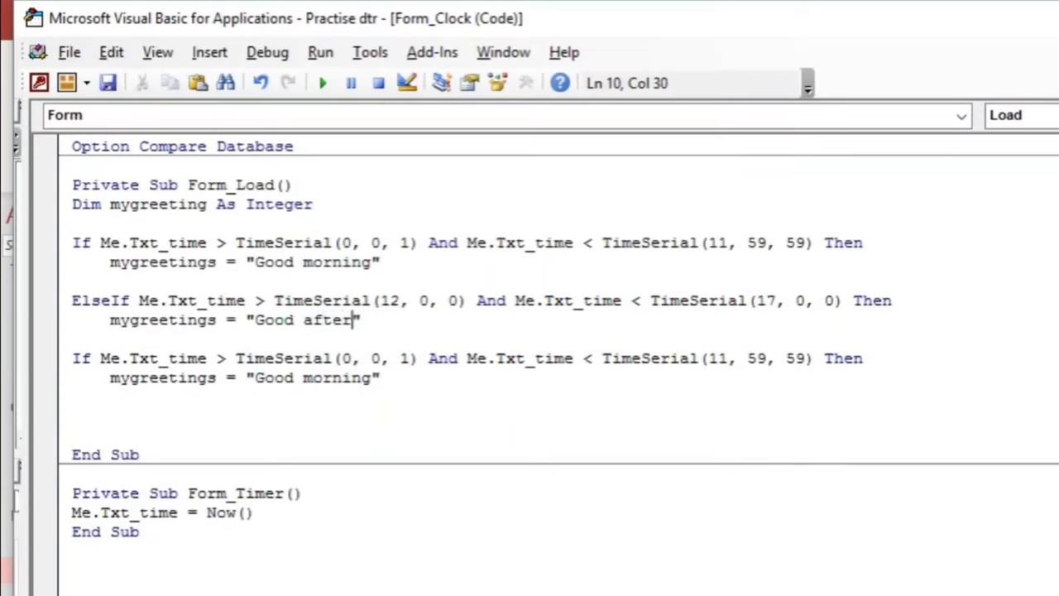
type("noon")
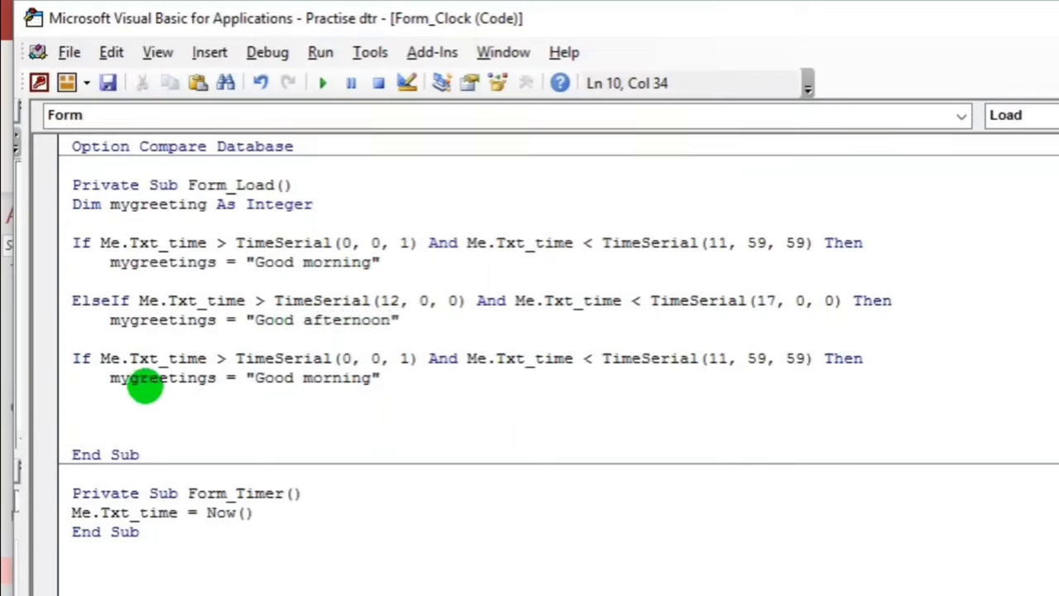
- Change the third condition to 17:00:01–23:59:59 and its greeting to "Good evening"
left_click(348, 357)
left_click_drag(348, 357, 342, 357)
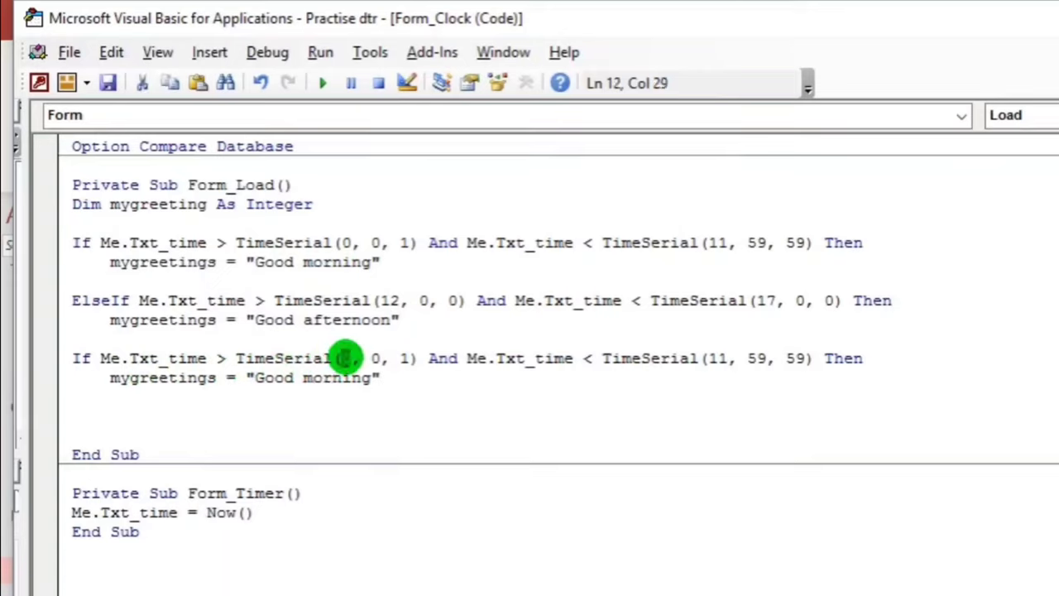
type("1")
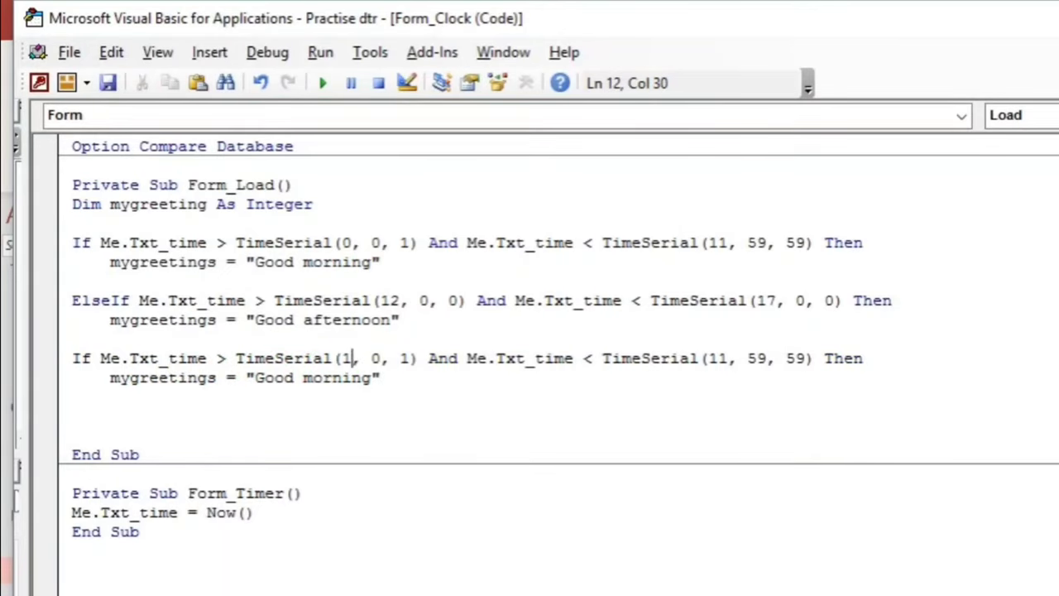
type("7")
key("Right")
key("Right")
key("Right")
key("Right")
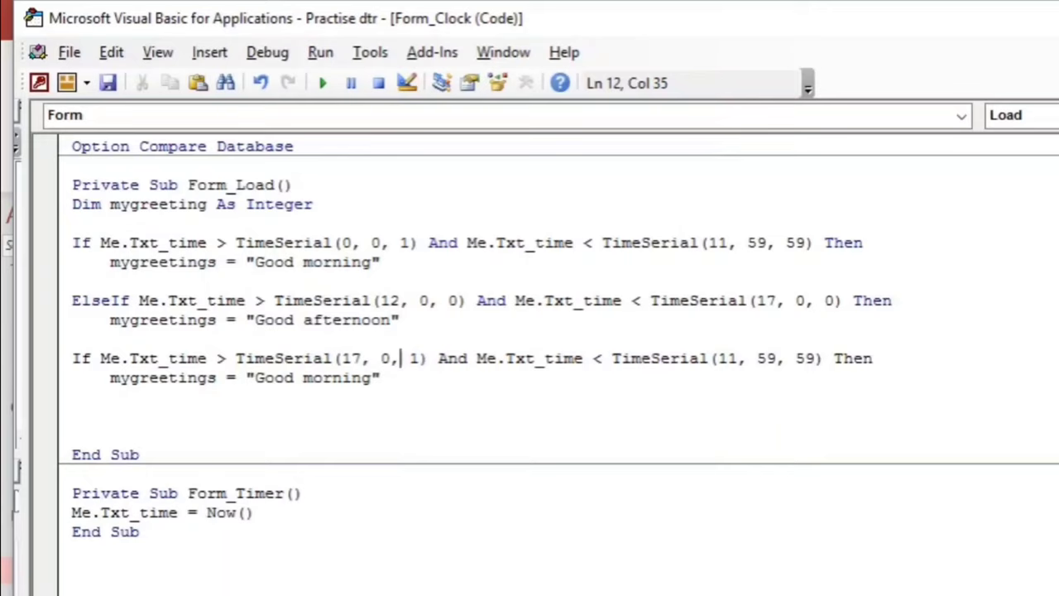
key("Right")
key("Right")
key("Right")
double_click(725, 358)
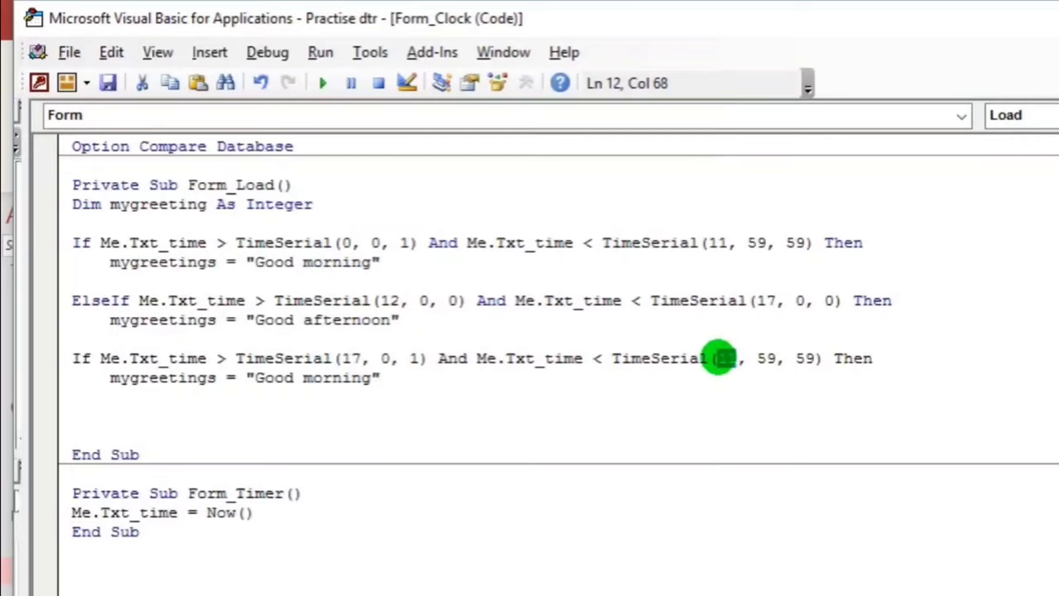
type("23")
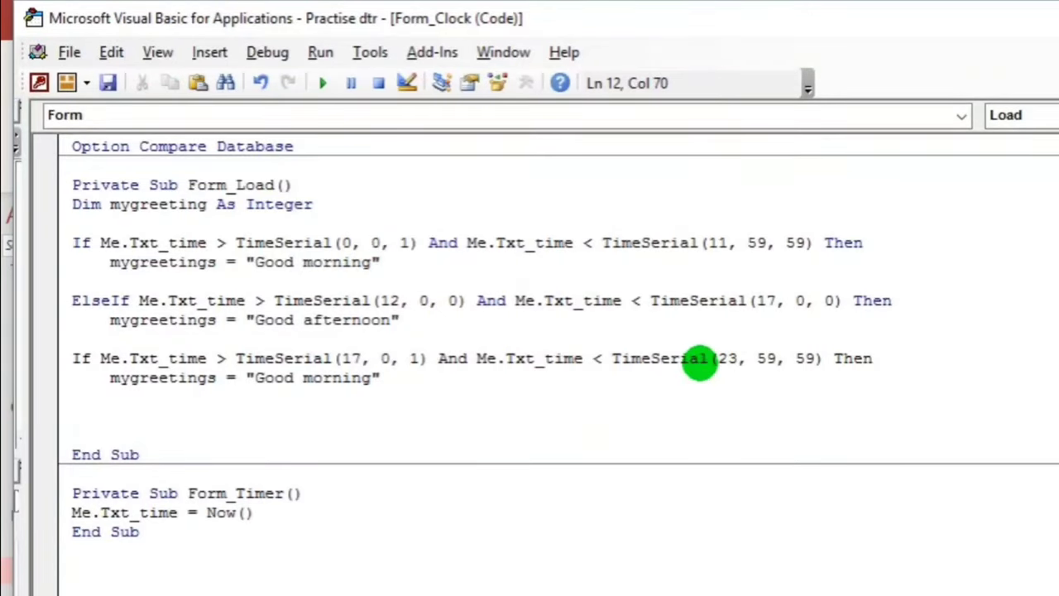
left_click_drag(370, 379, 305, 379)
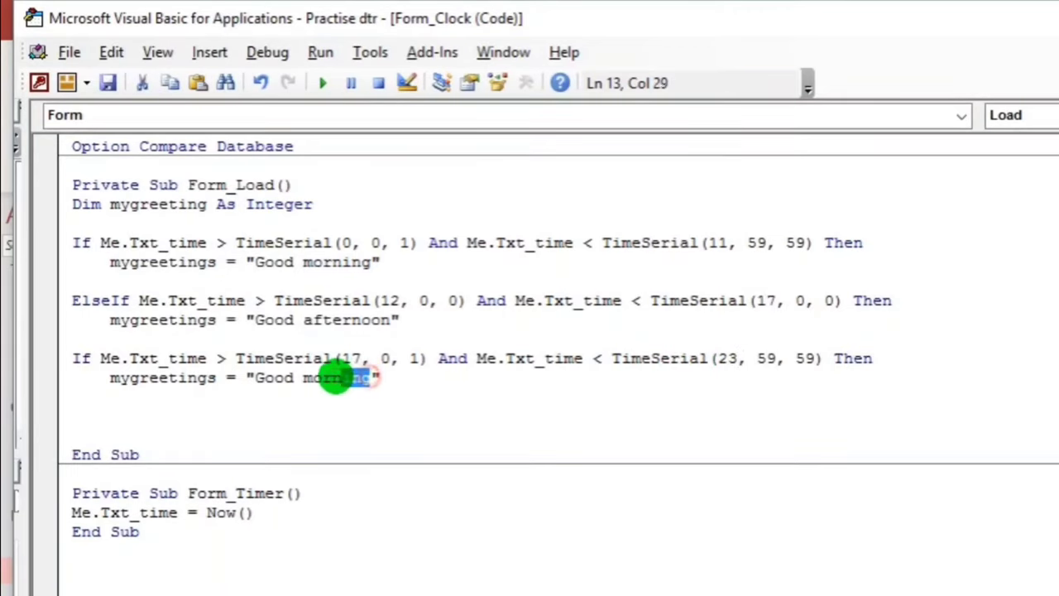
type("ev")
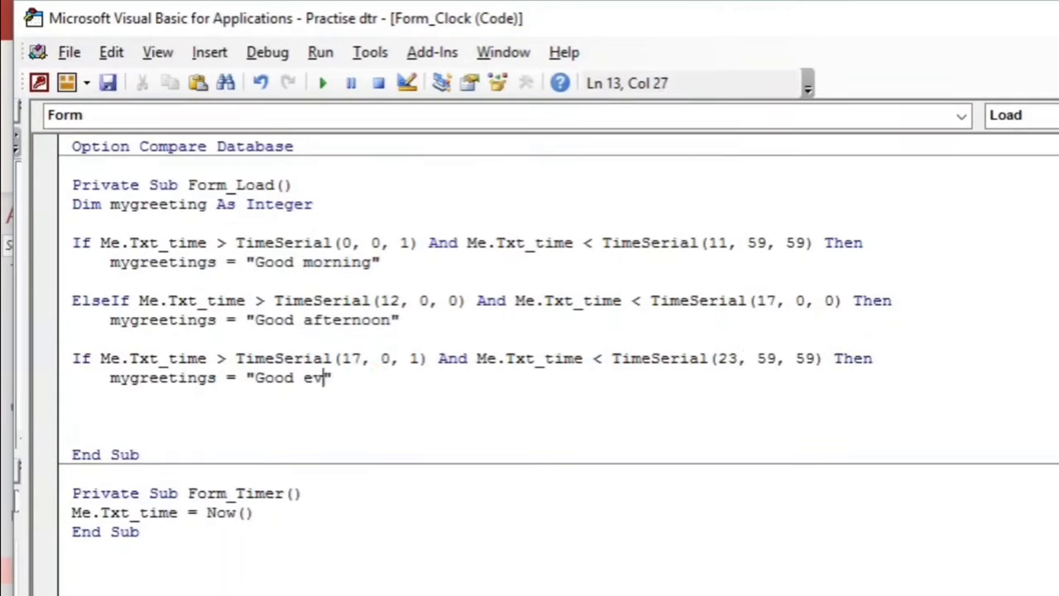
type("ening")
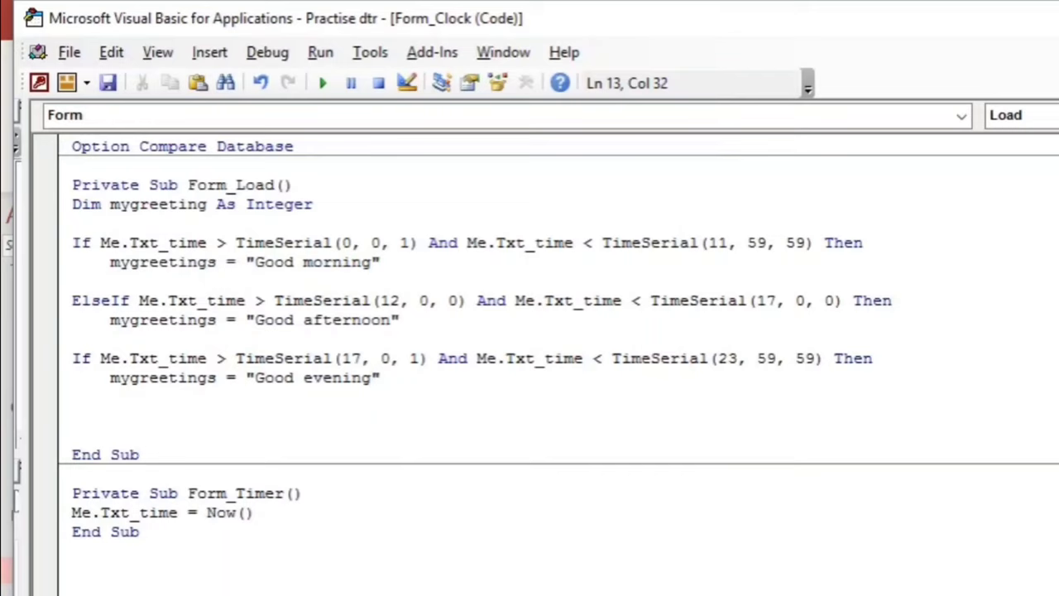
- Close the If block with End If and return to the Clock form design
left_click(83, 410)
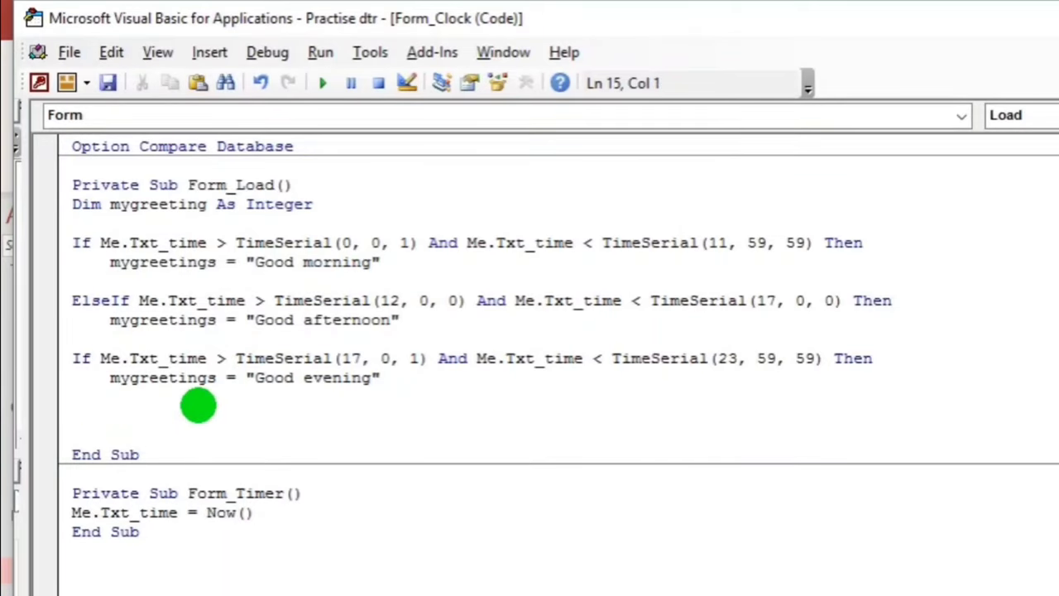
type("end")
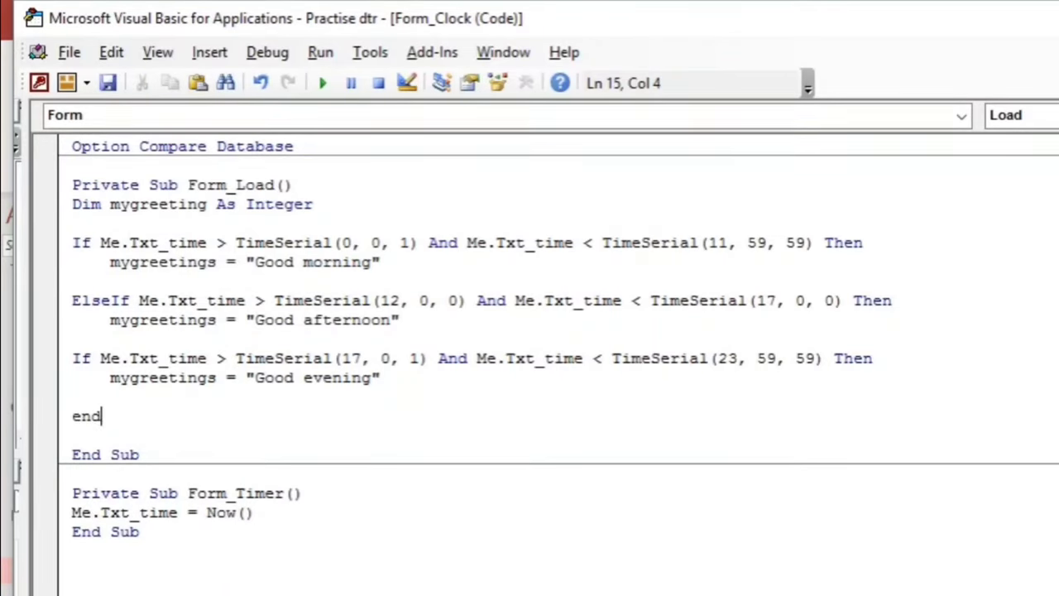
type(" if")
key("Return")
key("Return")
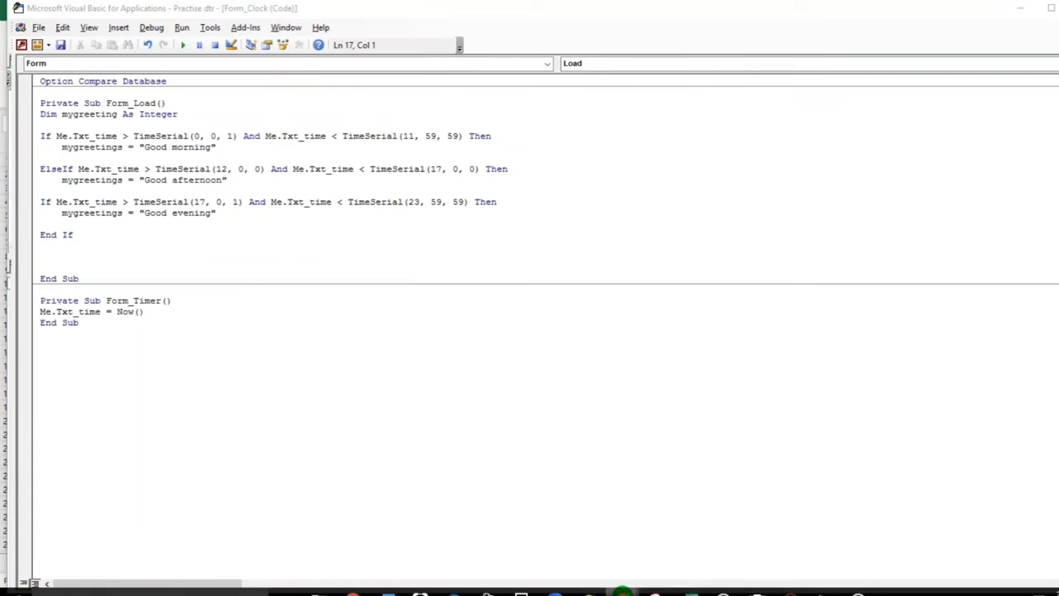
left_click(567, 561)
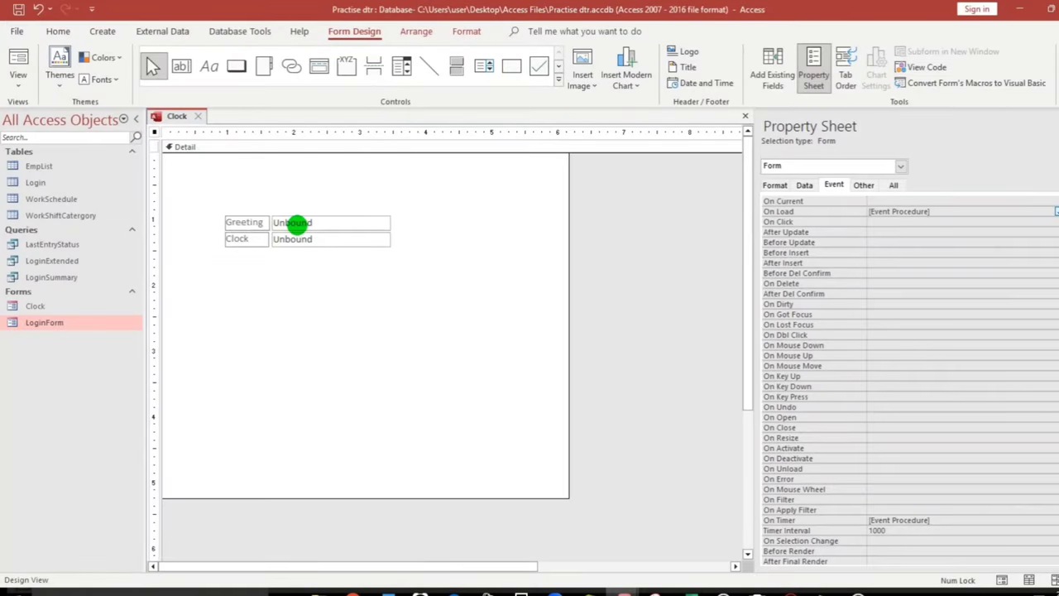
- Check the Greeting text box's Name property on the Other tab
left_click(293, 224)
left_click(862, 185)
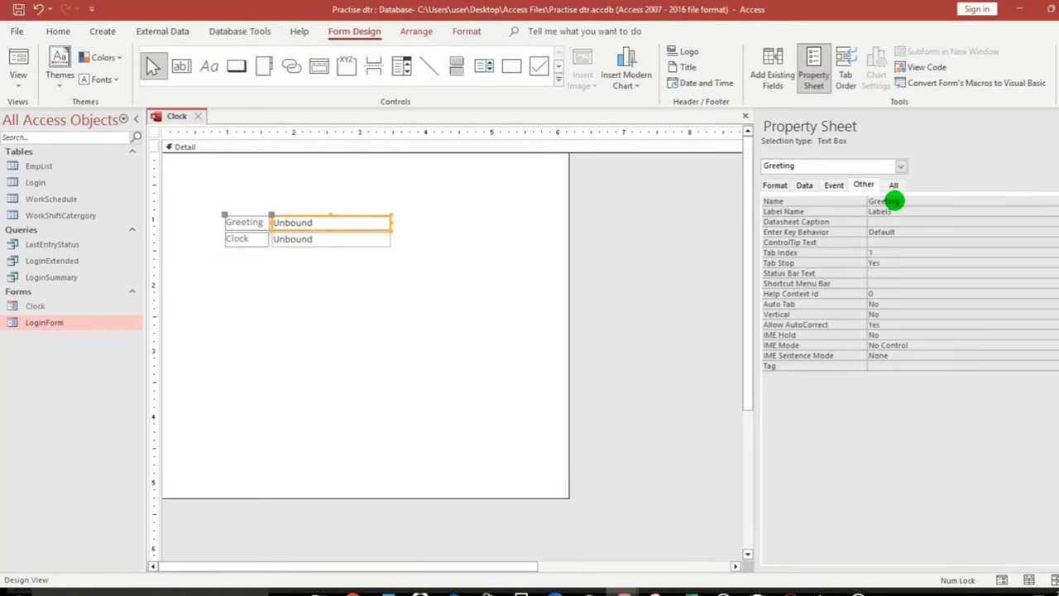
key("alt+Tab")
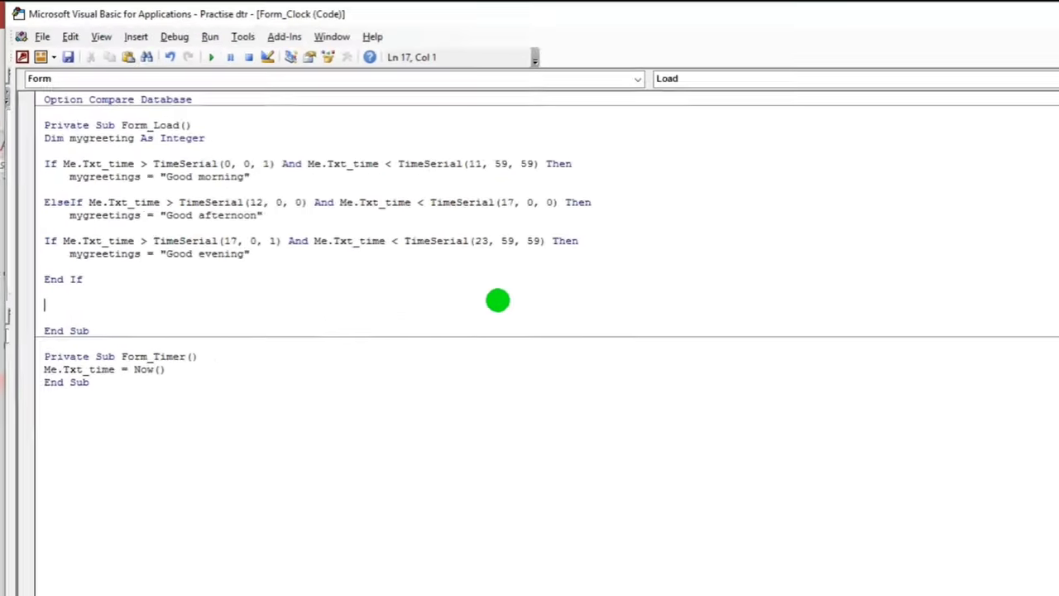
- Add the line Me.greeting = mygreetings after End If in Form_Load
type("m")
type("e")
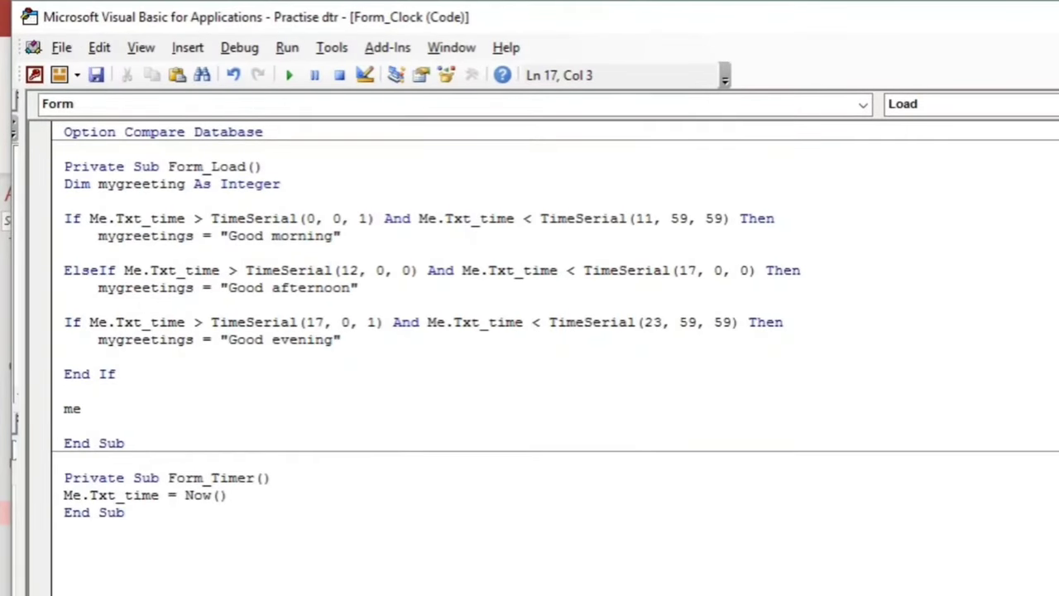
type(".gr")
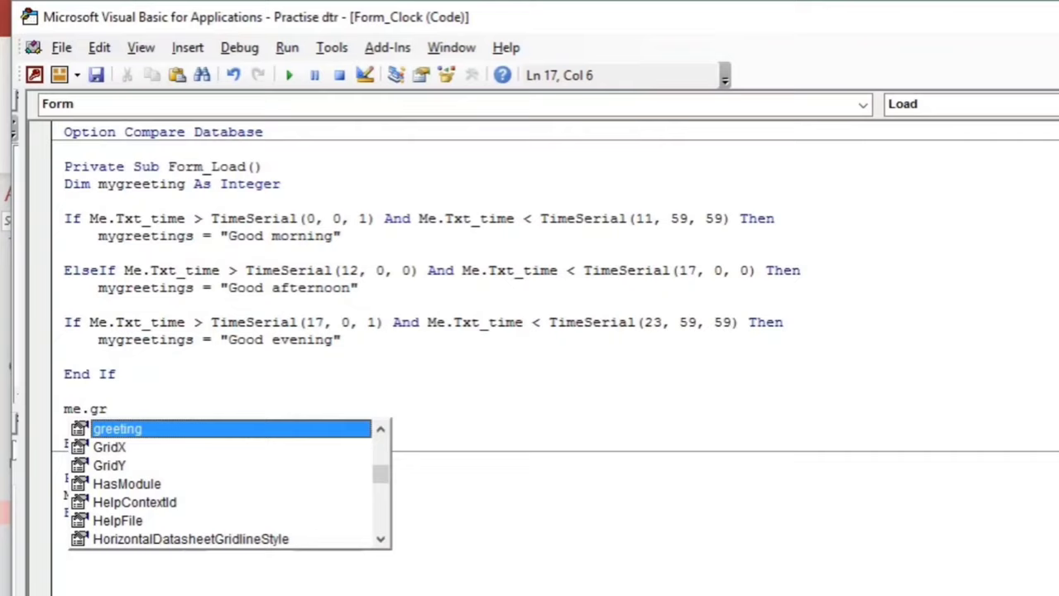
key("Tab")
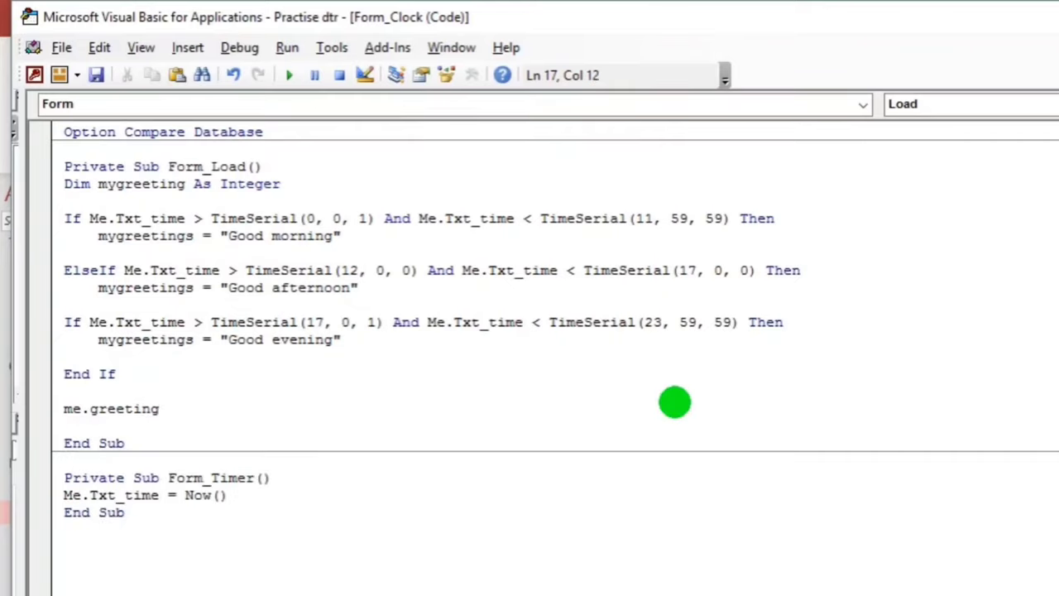
type(" = ")
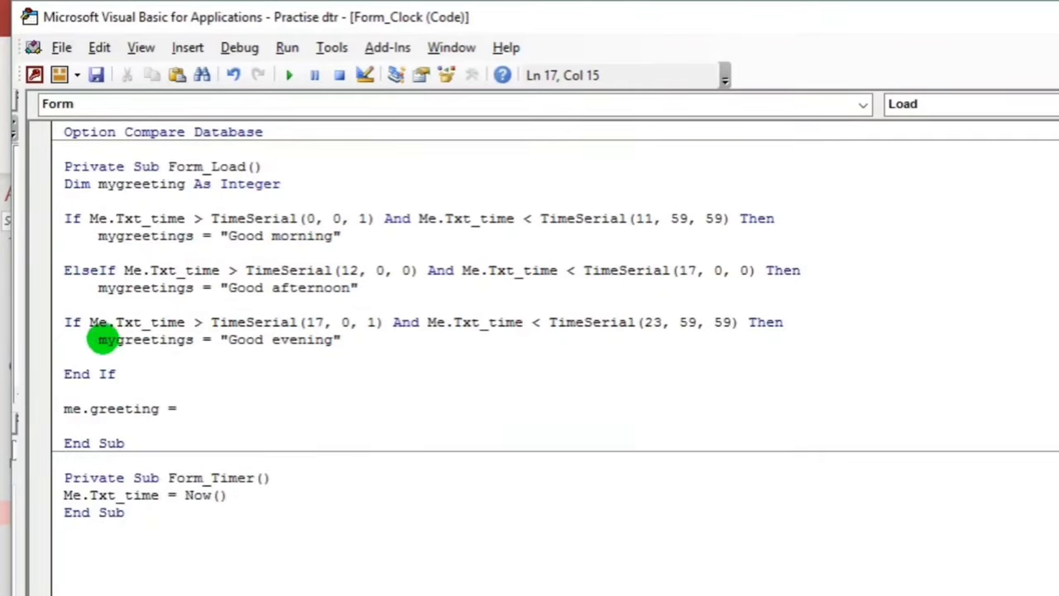
type("m")
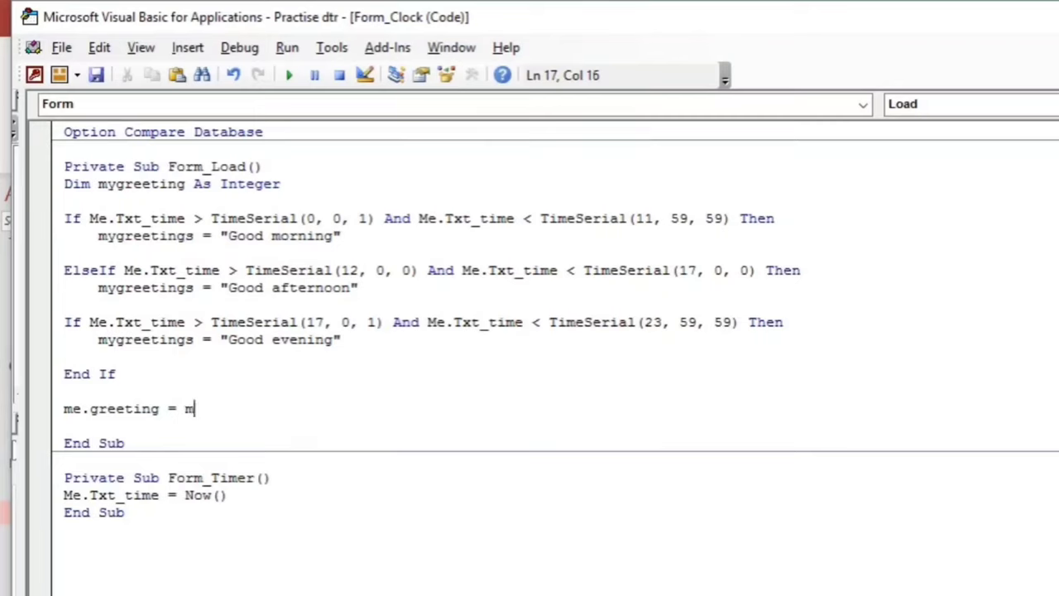
type("e")
key("BackSpace")
type("ygreetings")
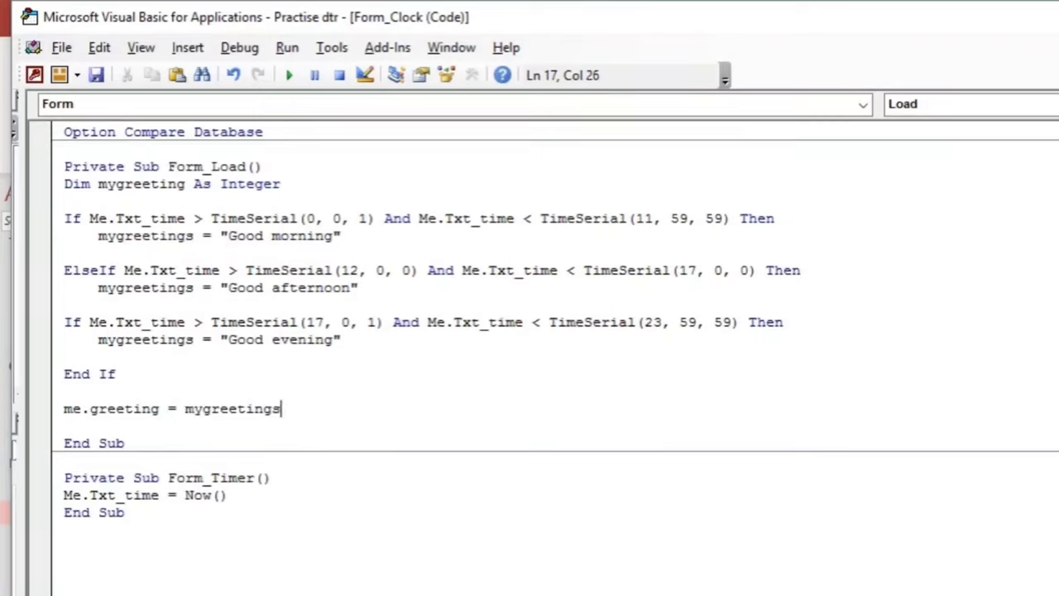
left_click(435, 488)
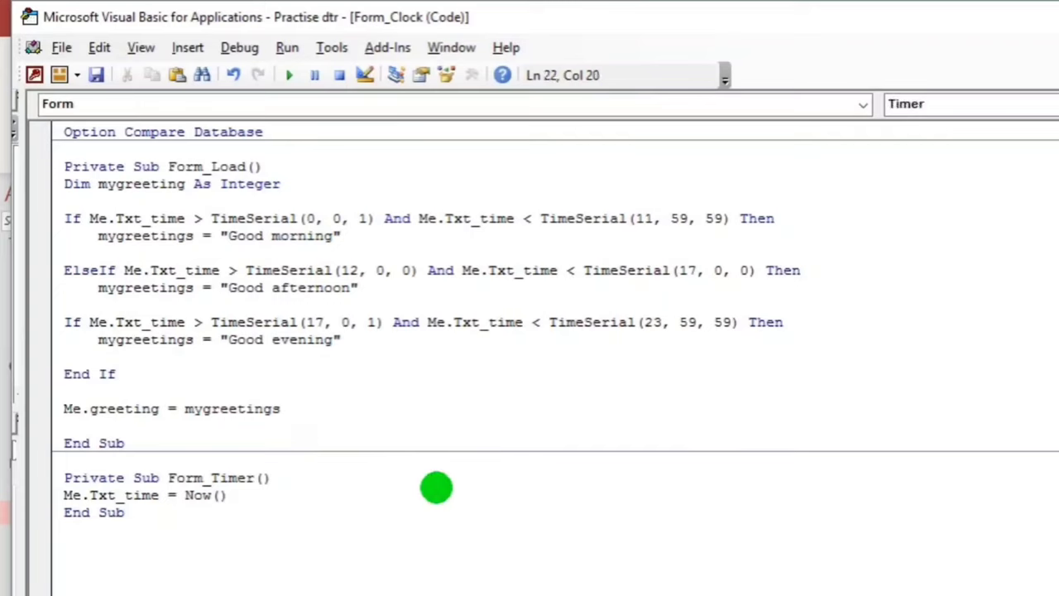
left_click(456, 563)
- Run the Clock form and dismiss the 'Block If without End If' compile error
key("alt+F11")
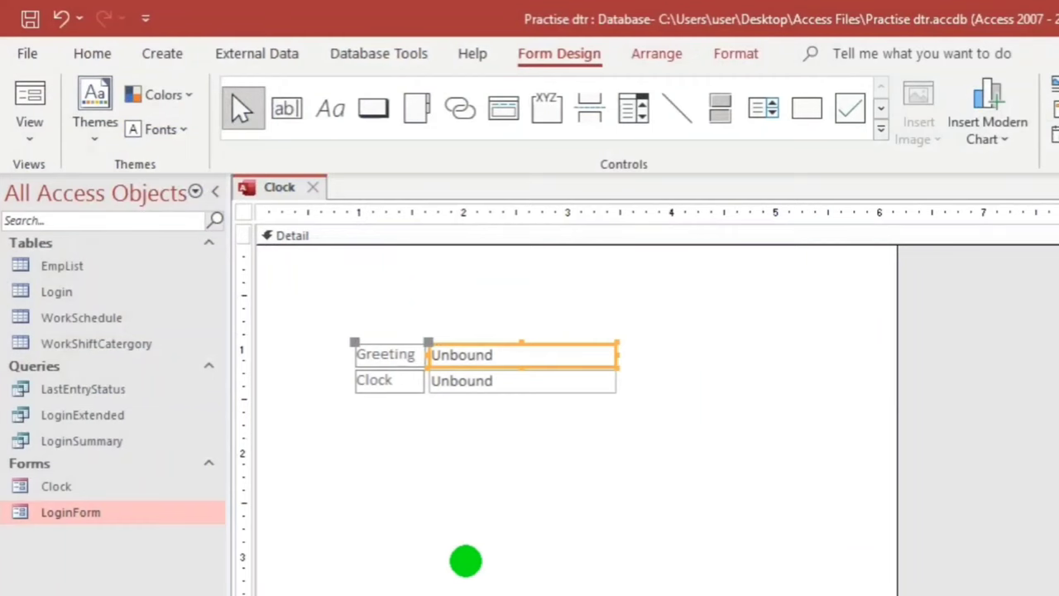
left_click(499, 485)
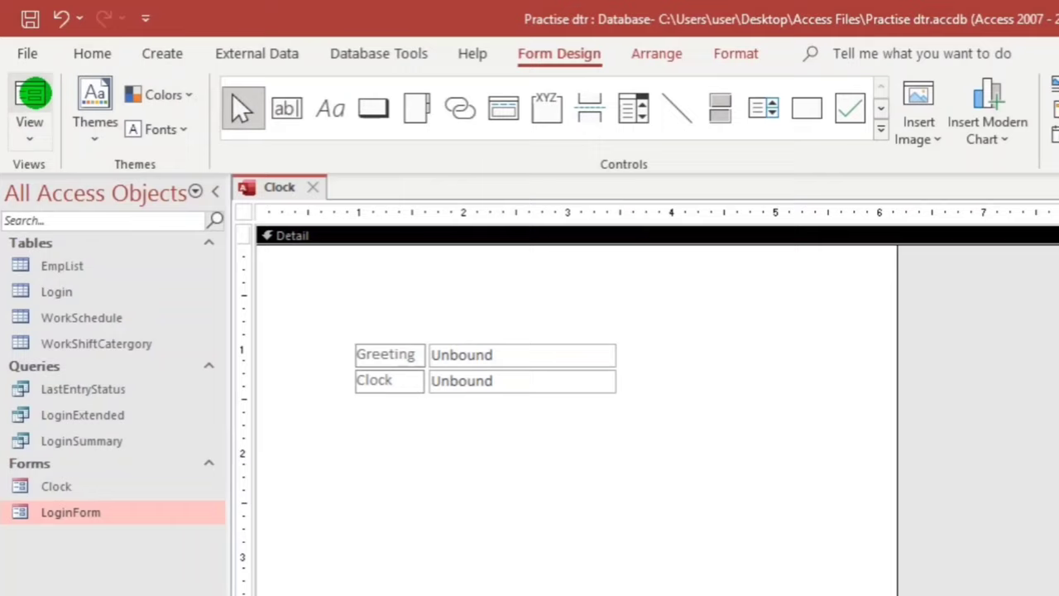
left_click(33, 94)
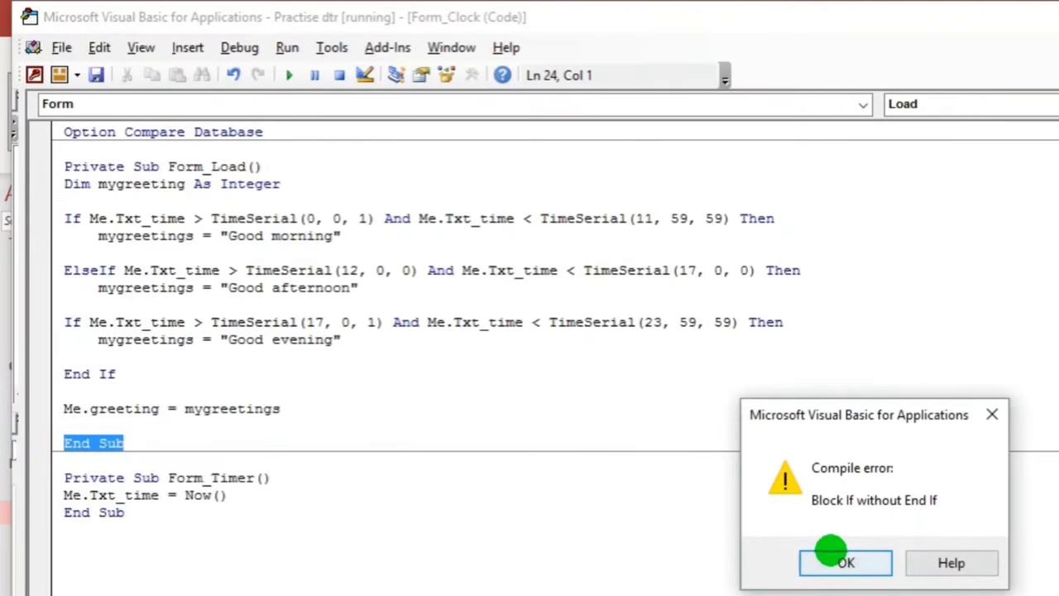
left_click(836, 557)
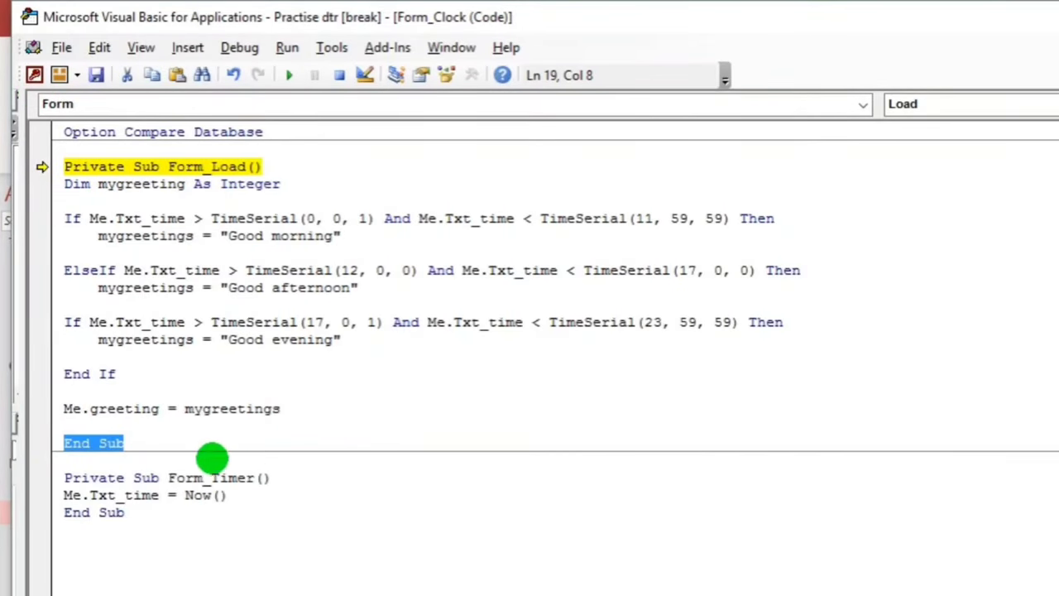
- Change the evening branch's If to ElseIf and save the code
left_click(64, 322)
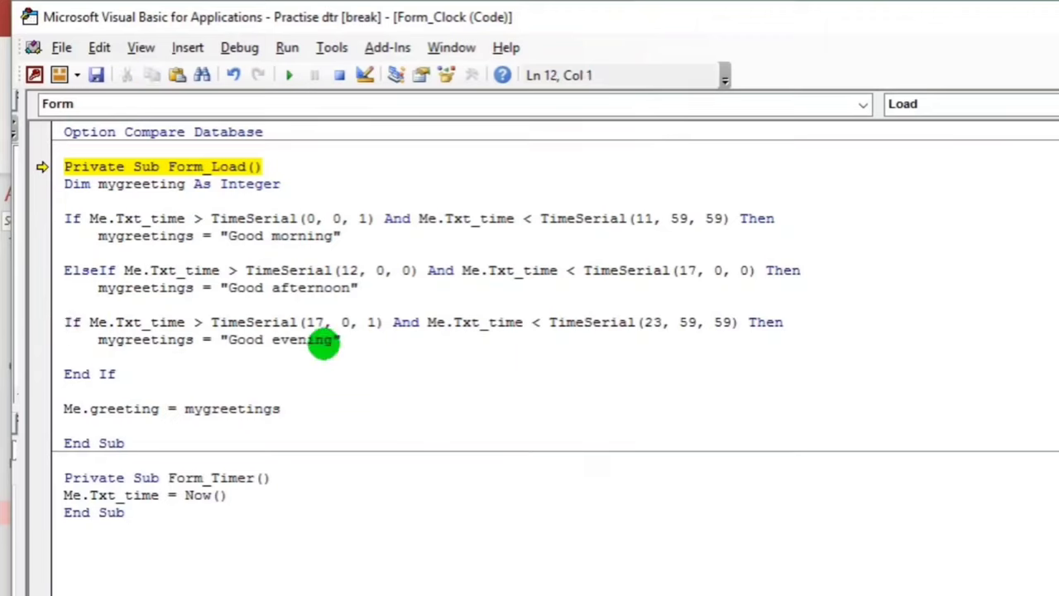
type("else")
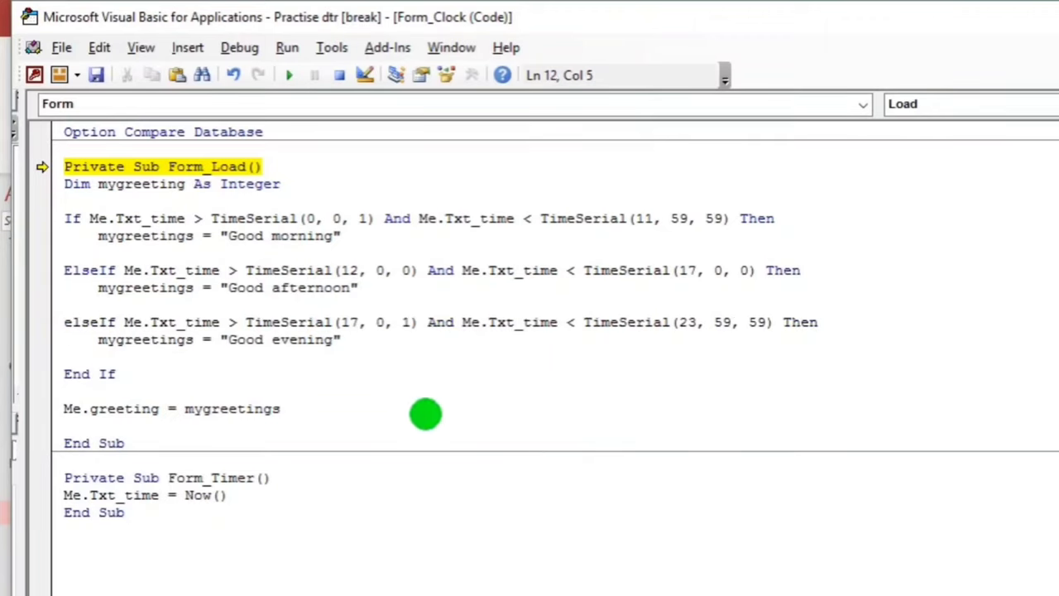
left_click(432, 415)
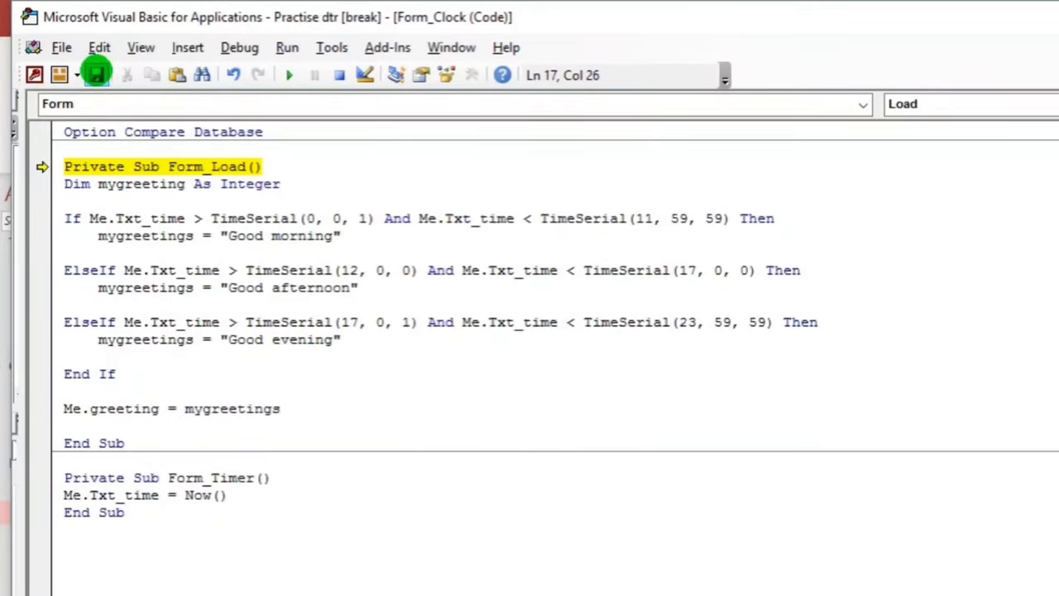
left_click(96, 73)
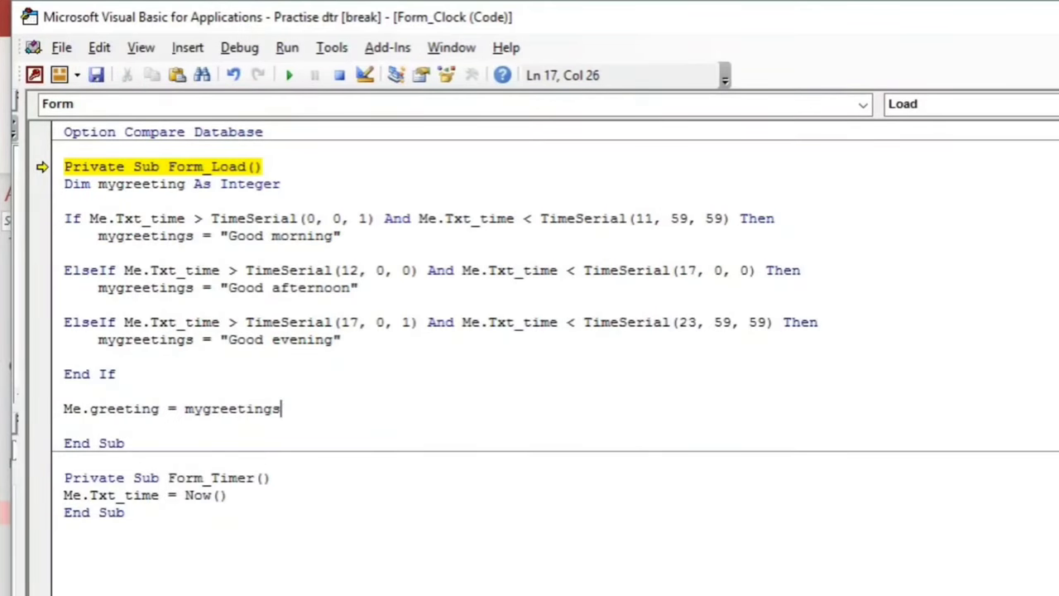
- Reopen the Clock form to see "Good morning", then open Windows Date & time settings
left_click(796, 556)
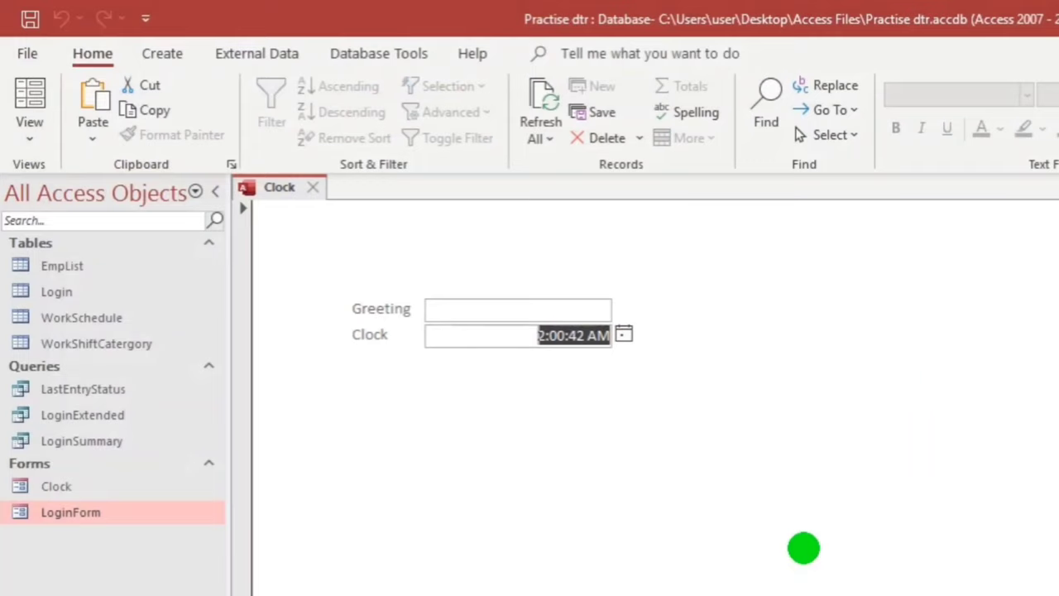
left_click(313, 187)
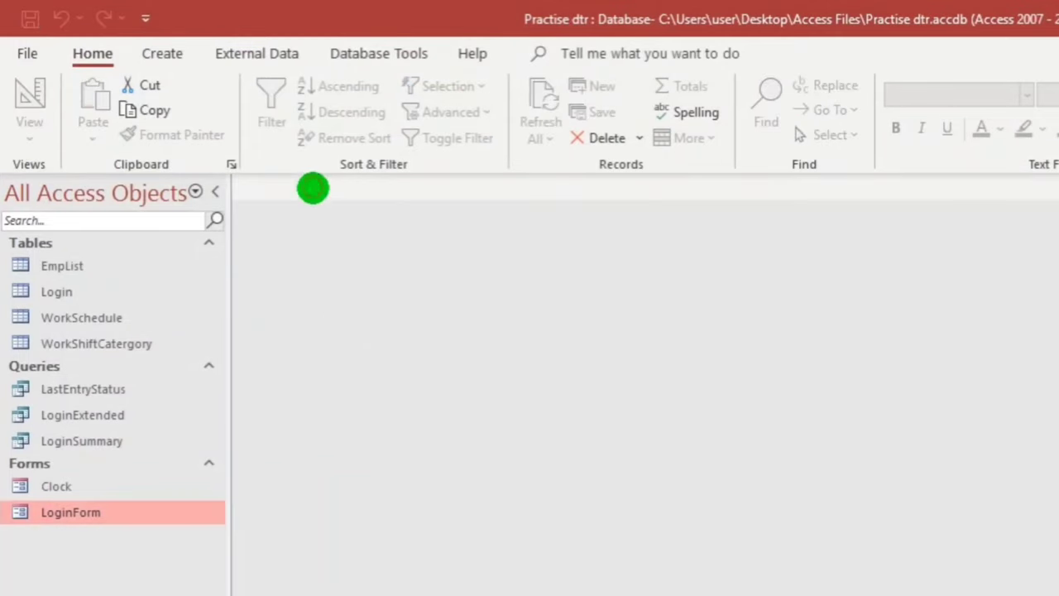
double_click(128, 480)
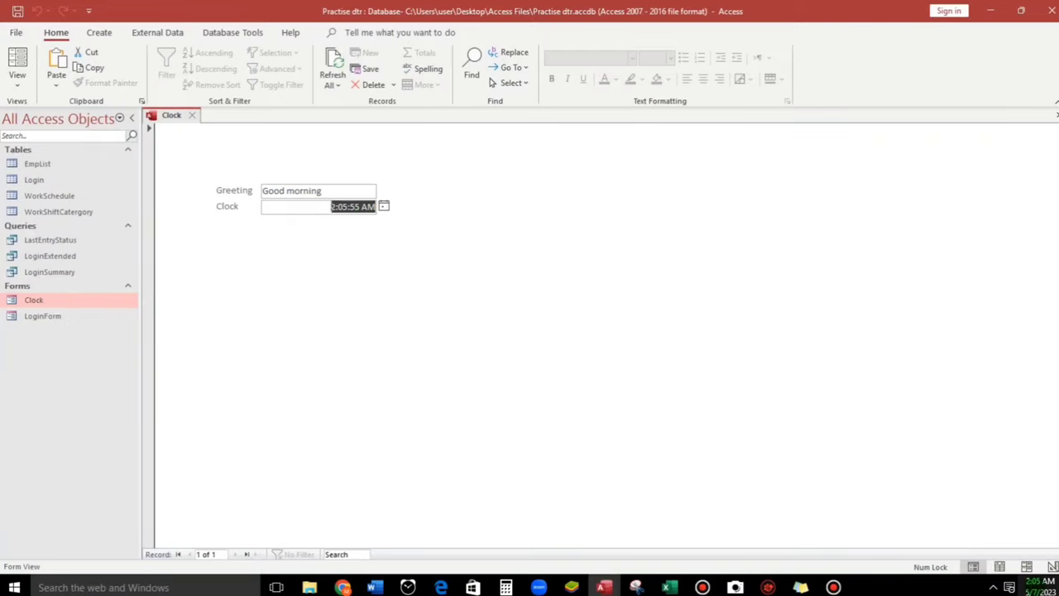
left_click(1038, 587)
left_click(897, 551)
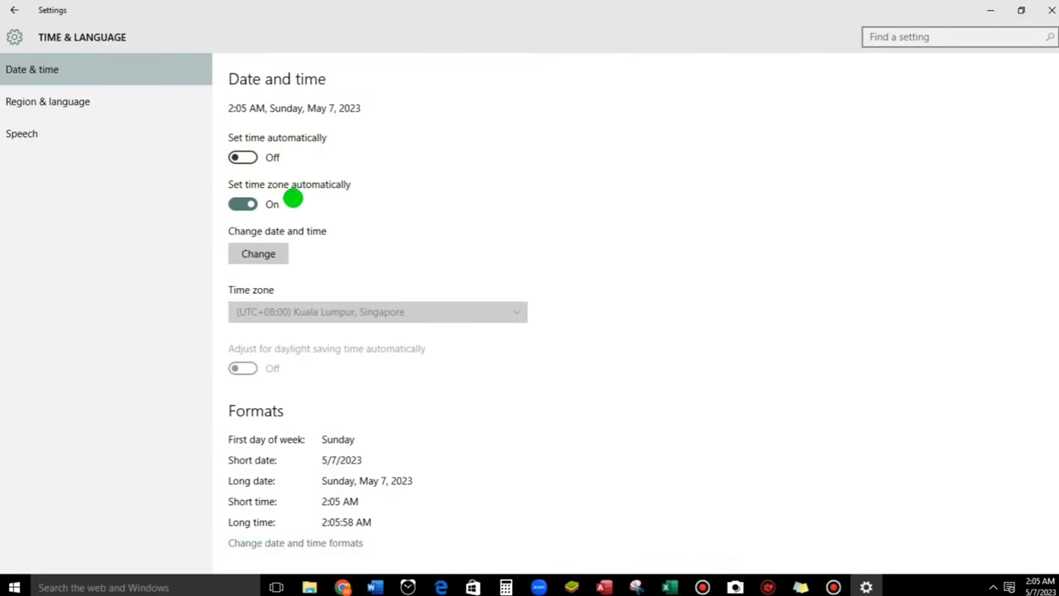
- Change the system time to 2:06 PM on May 7, 2023 and return to Access
left_click(253, 252)
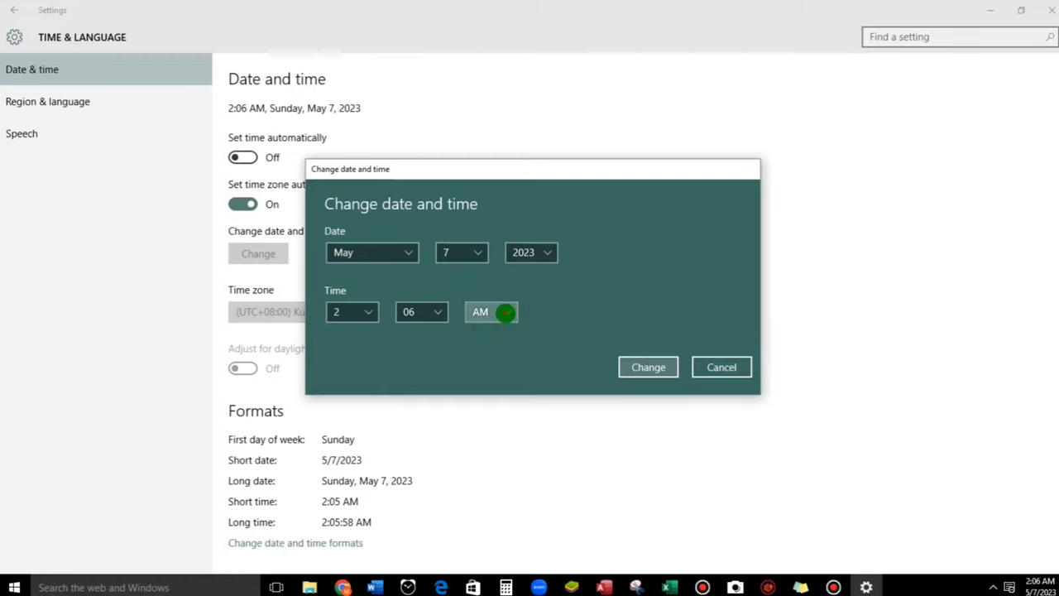
left_click(506, 312)
left_click(485, 329)
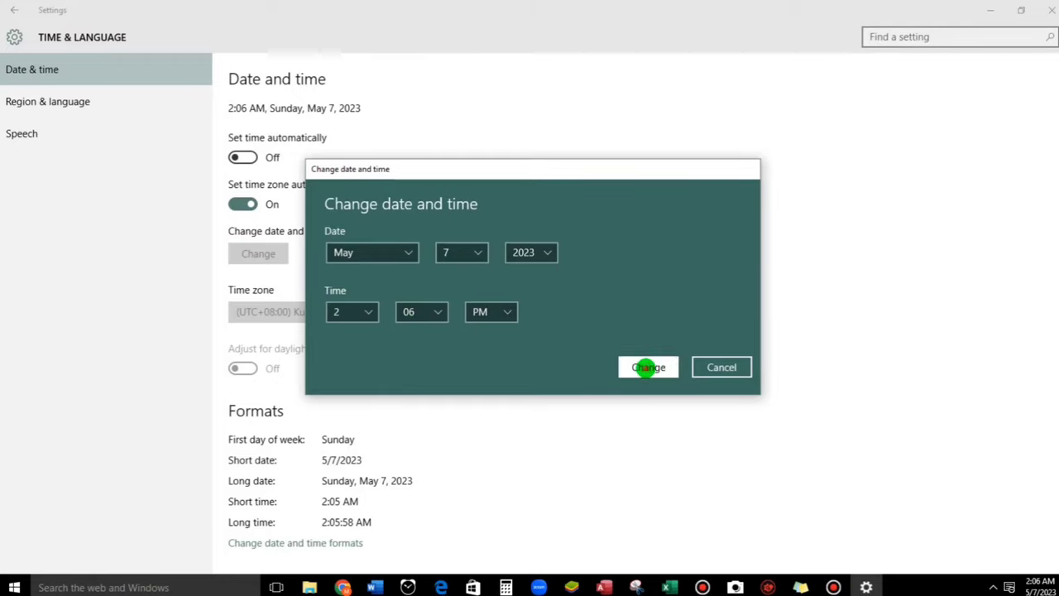
left_click(648, 366)
left_click(1044, 10)
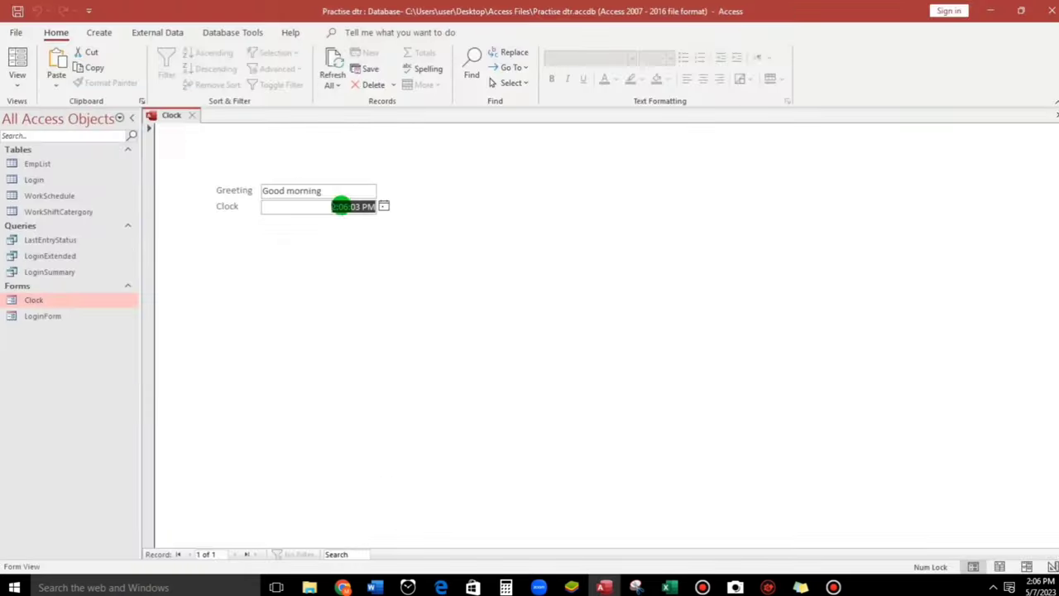
- Close and reopen the Clock form to confirm it greets "Good afternoon" at 2:06 PM
left_click(192, 115)
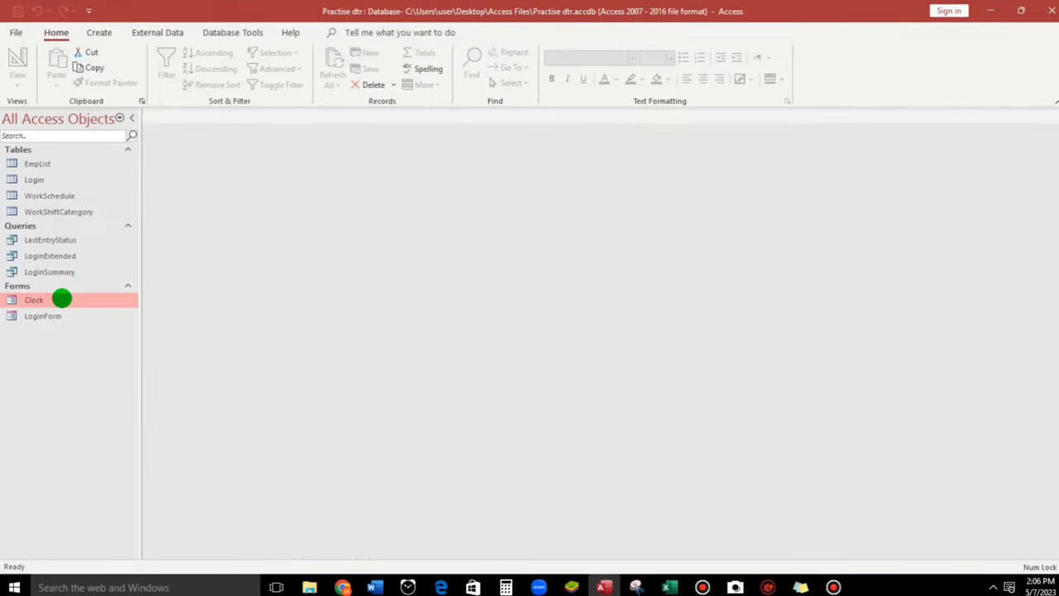
double_click(63, 298)
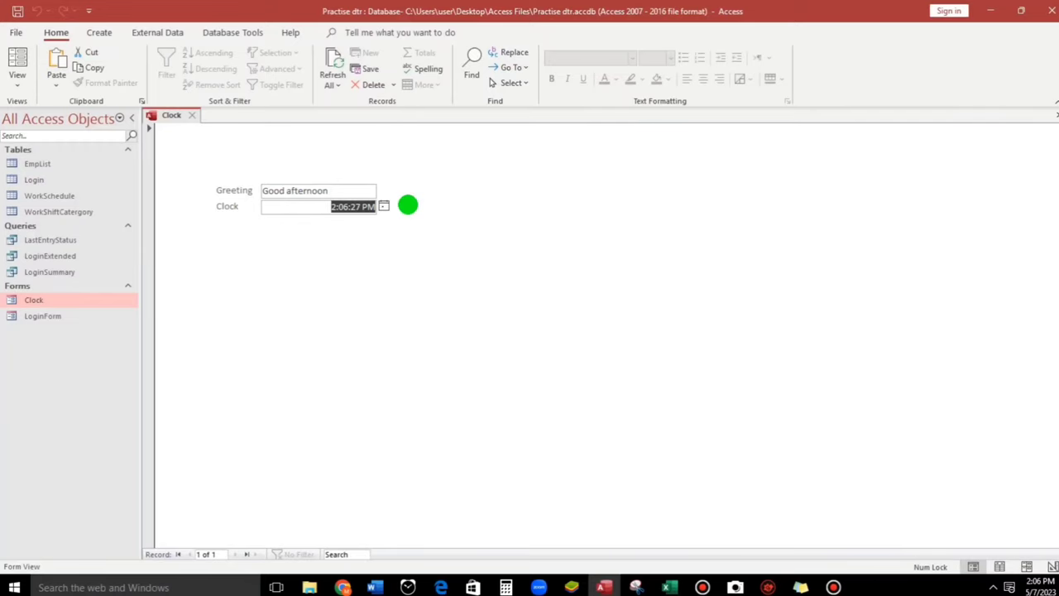
- Switch the Clock form to Design View and select its Detail section
right_click(488, 199)
left_click(526, 245)
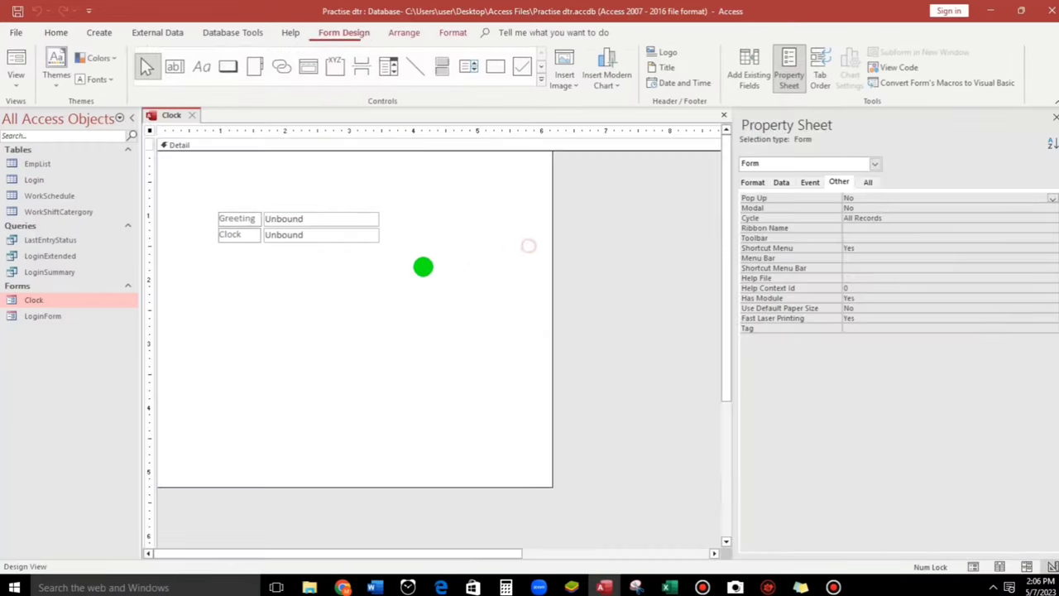
left_click(350, 335)
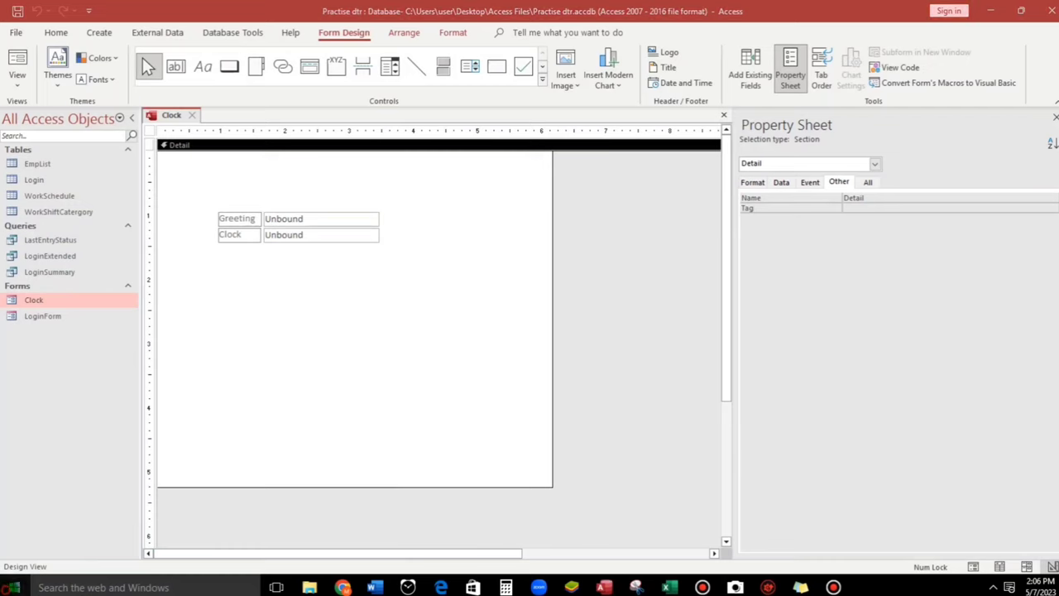
key("super")
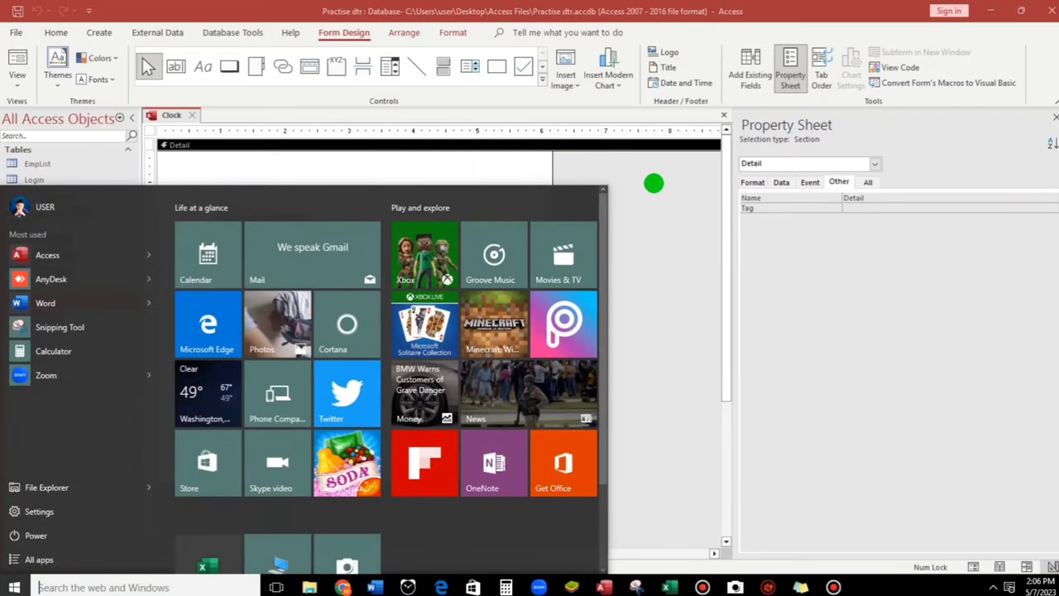
left_click(653, 182)
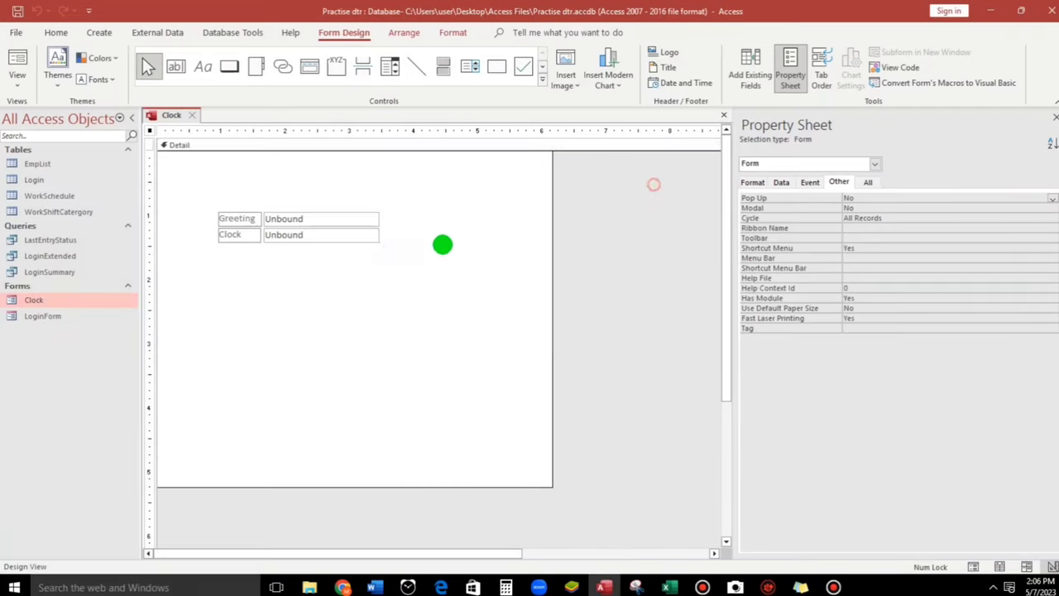
left_click(401, 195)
right_click(330, 179)
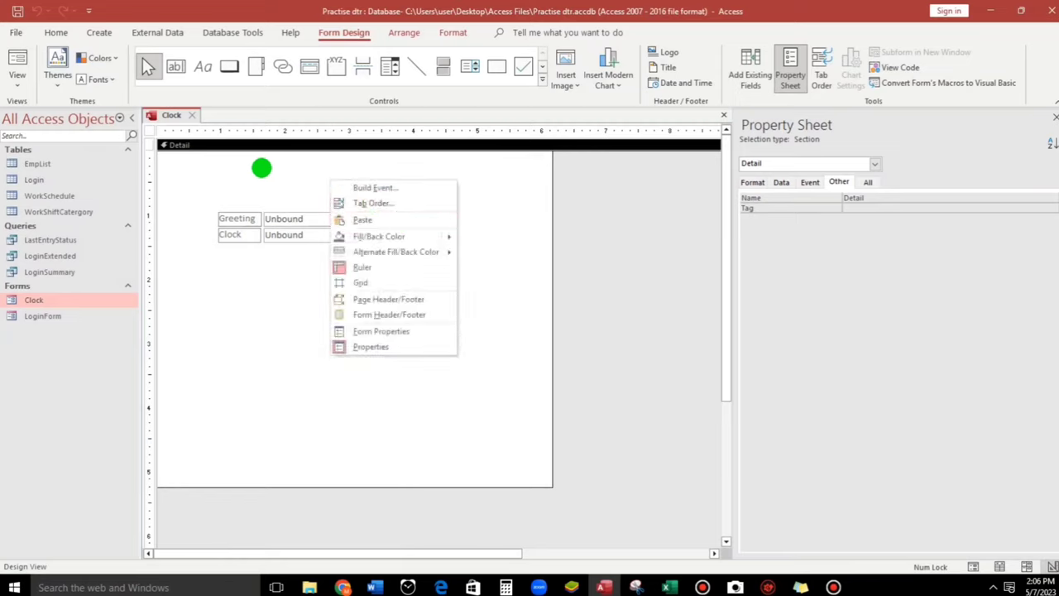
- Add a text box above Greeting labelled Username and shift it right
left_click(261, 165)
left_click(175, 66)
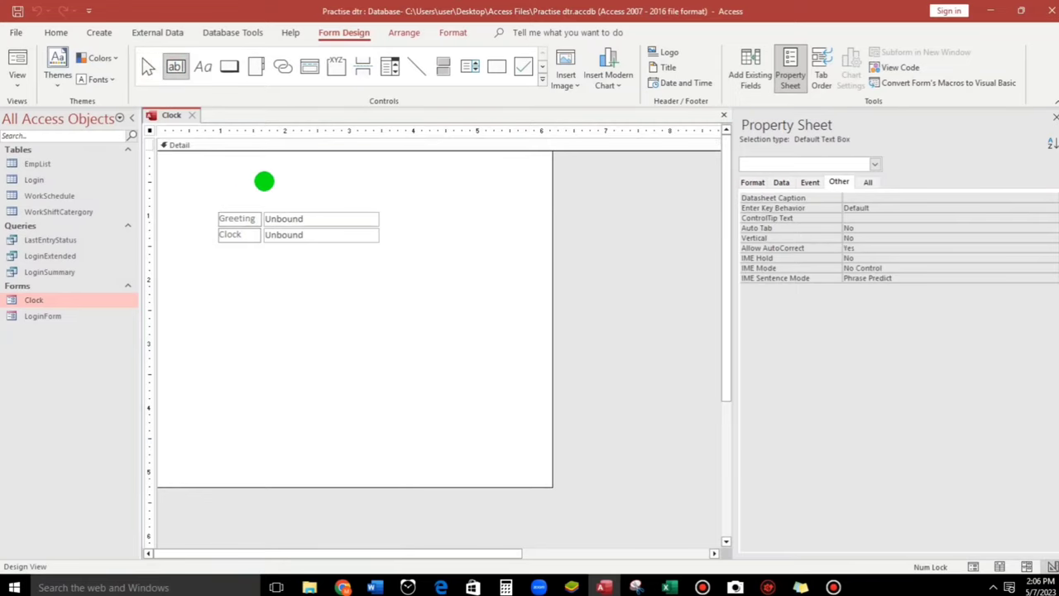
left_click(263, 183)
left_click(205, 189)
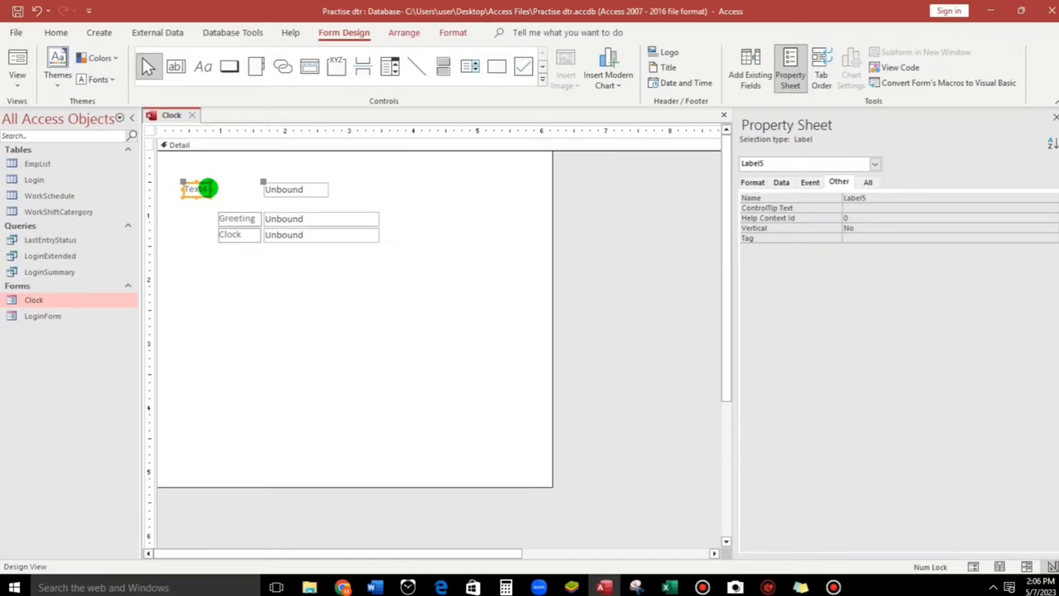
left_click(204, 189)
type("Username")
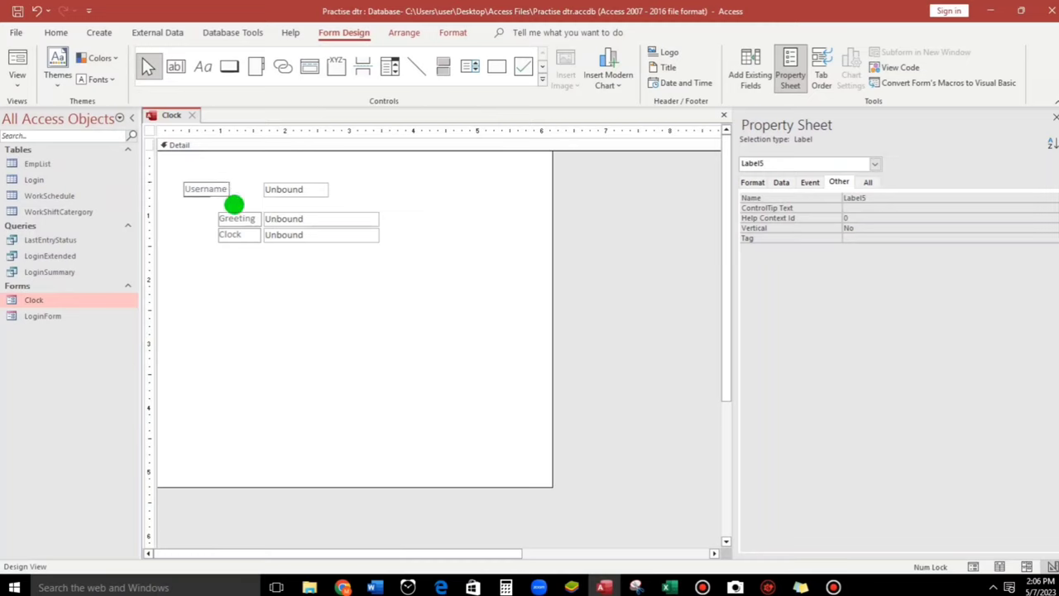
left_click(331, 189)
left_click_drag(323, 188, 337, 188)
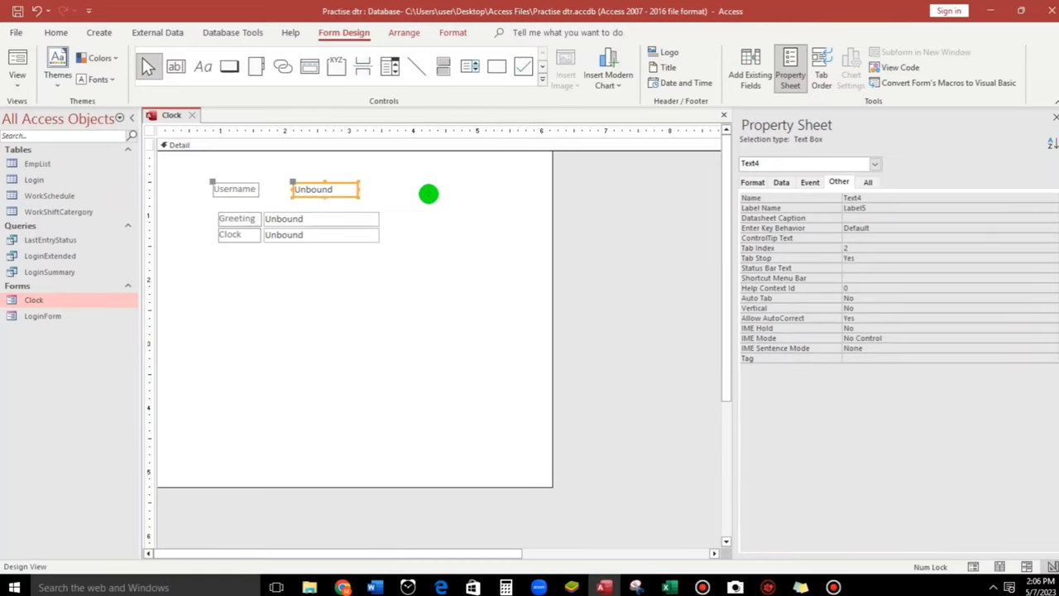
- Set the new text box's Name to User
left_click(427, 192)
left_click(347, 189)
left_click(854, 184)
type("User")
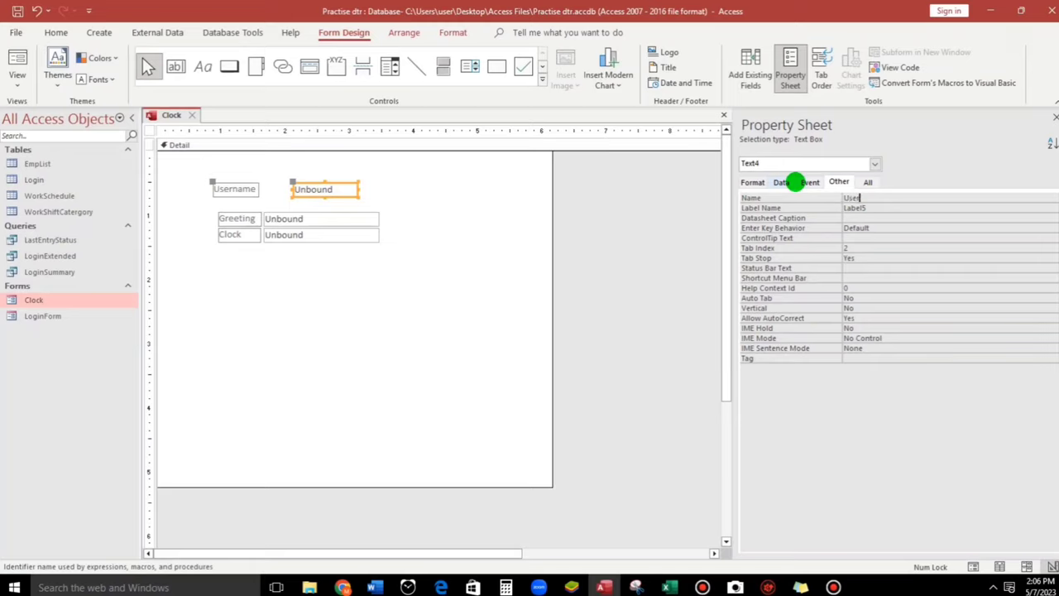
left_click(460, 253)
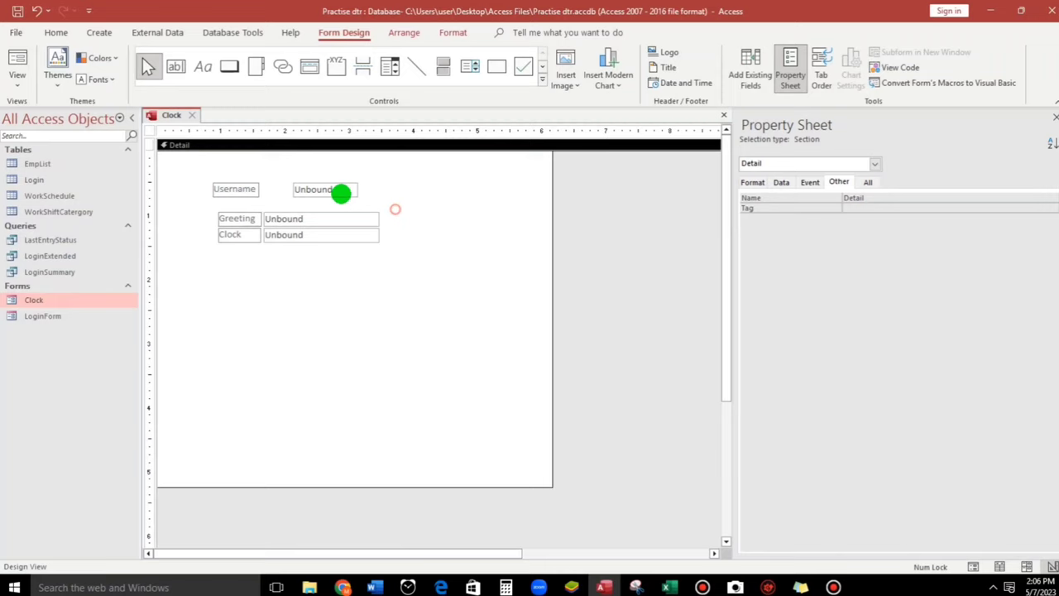
left_click(150, 129)
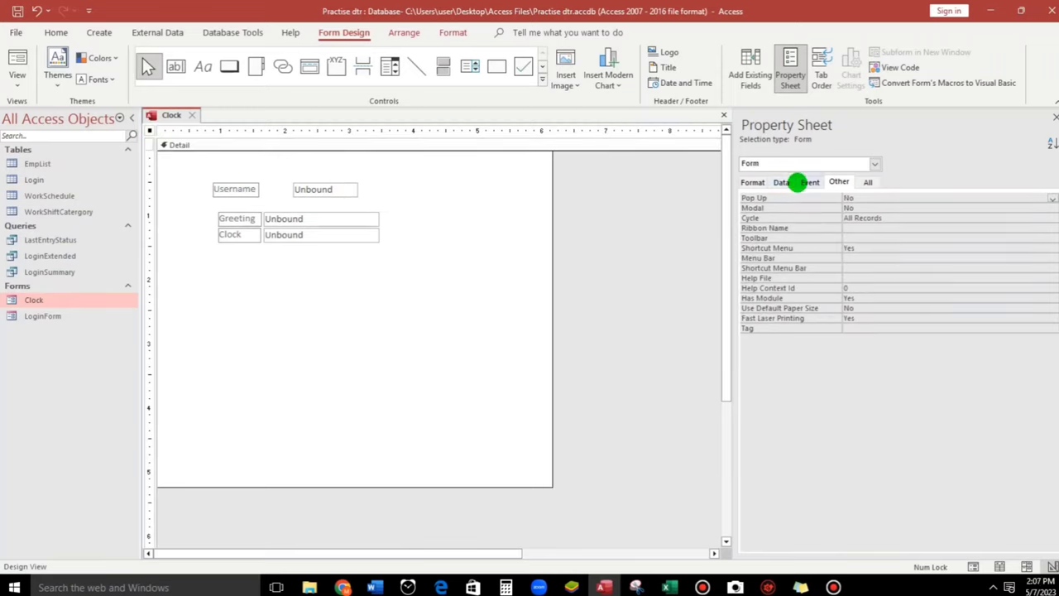
left_click(806, 183)
- Open the On Load code and insert Me.User = Environ("Username") below the Dim line
left_click_drag(887, 208, 1025, 211)
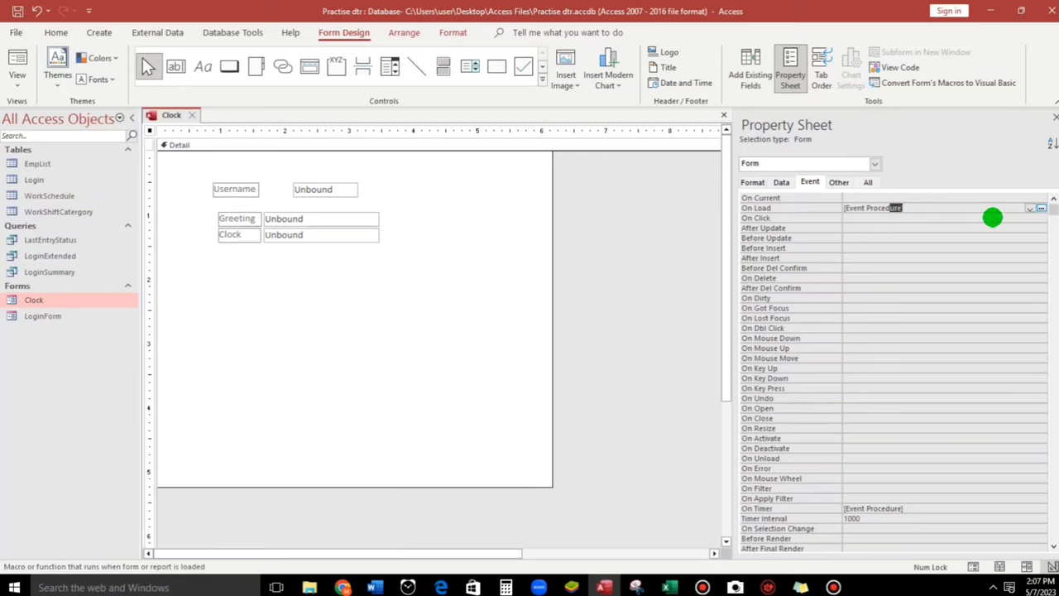
left_click(1041, 208)
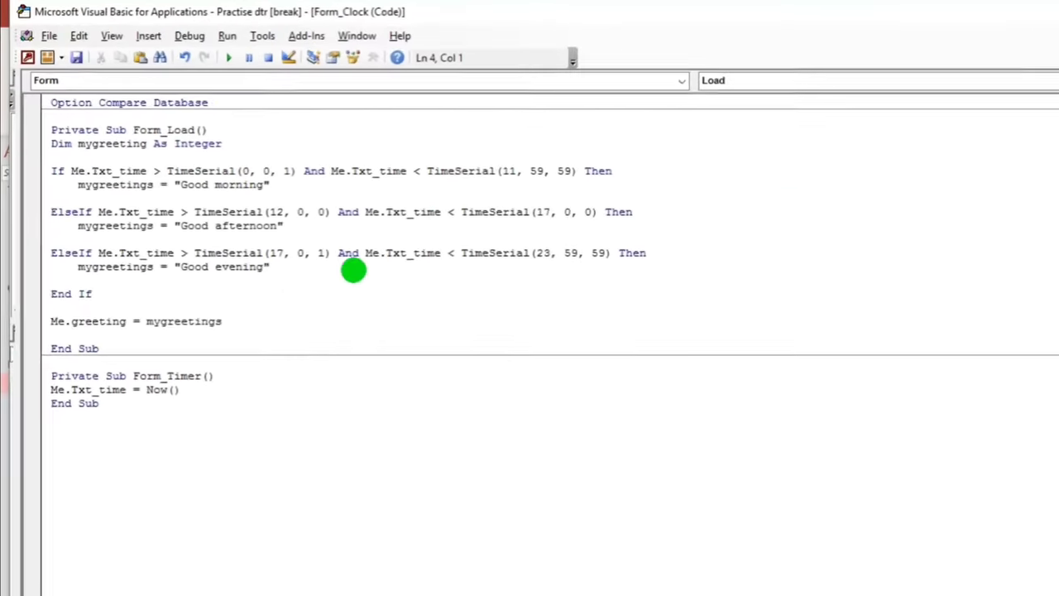
left_click(311, 189)
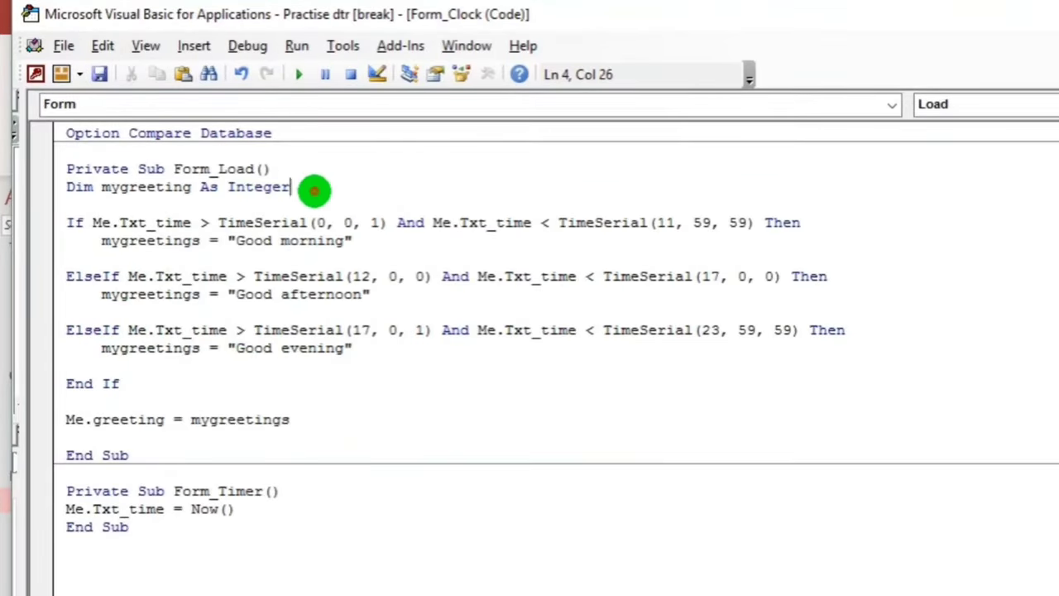
key("Return")
key("Return")
type("m")
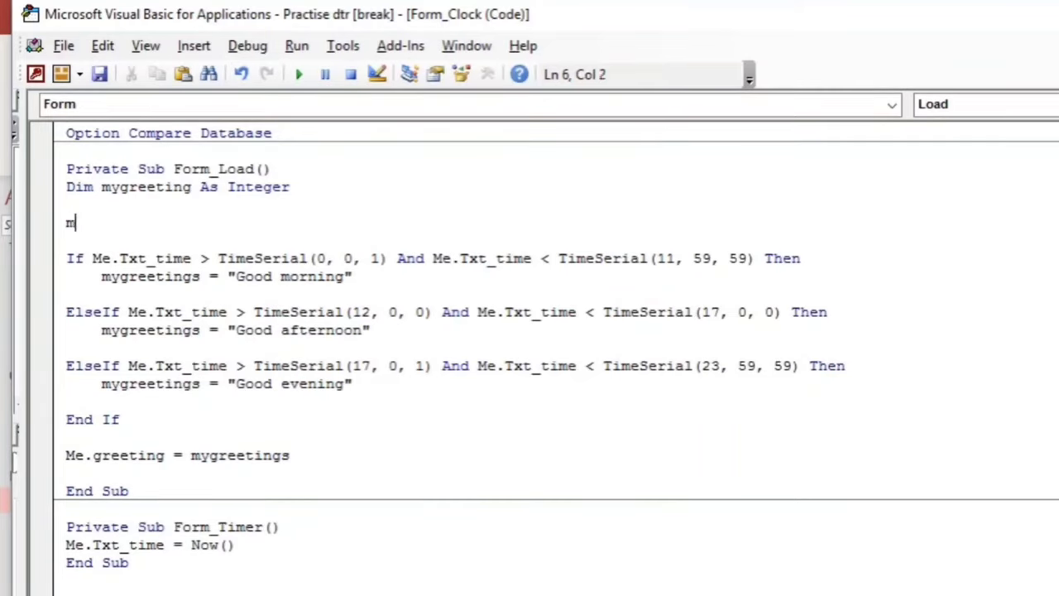
type("e.user")
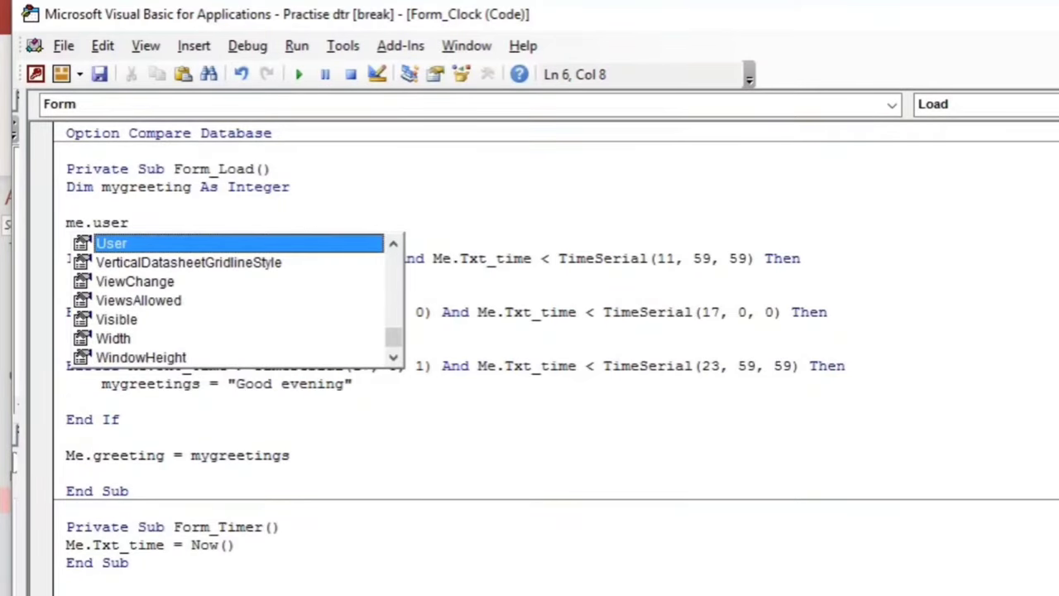
type(" = ")
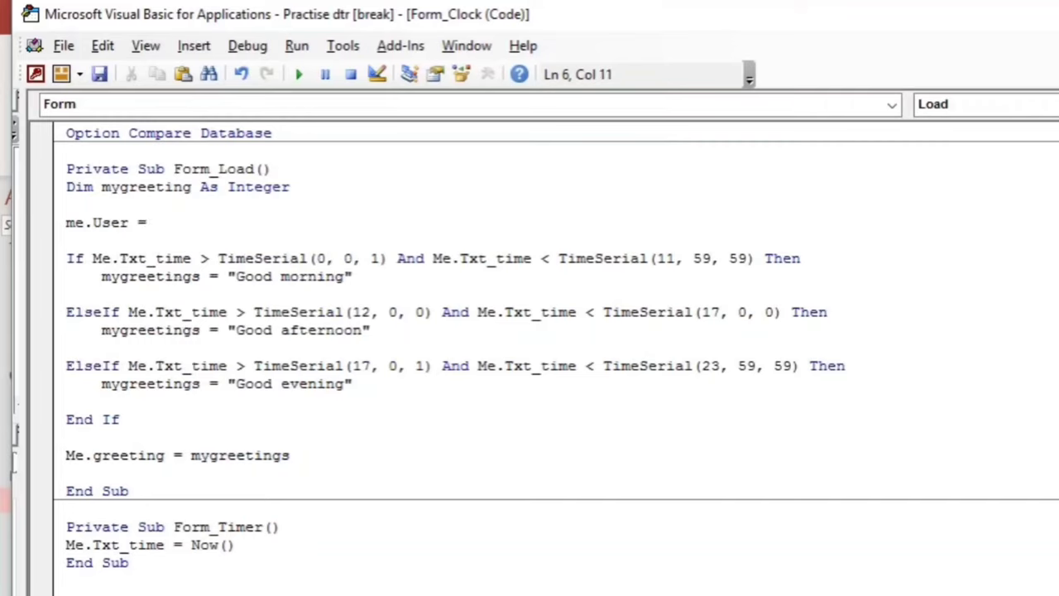
type("Envi")
type("ron")
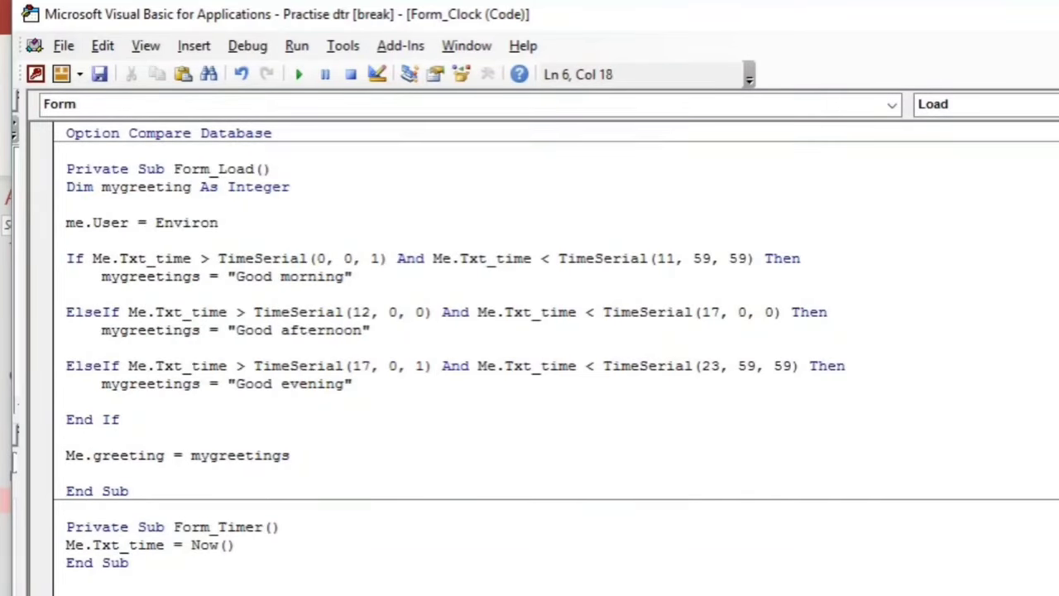
left_click(454, 220)
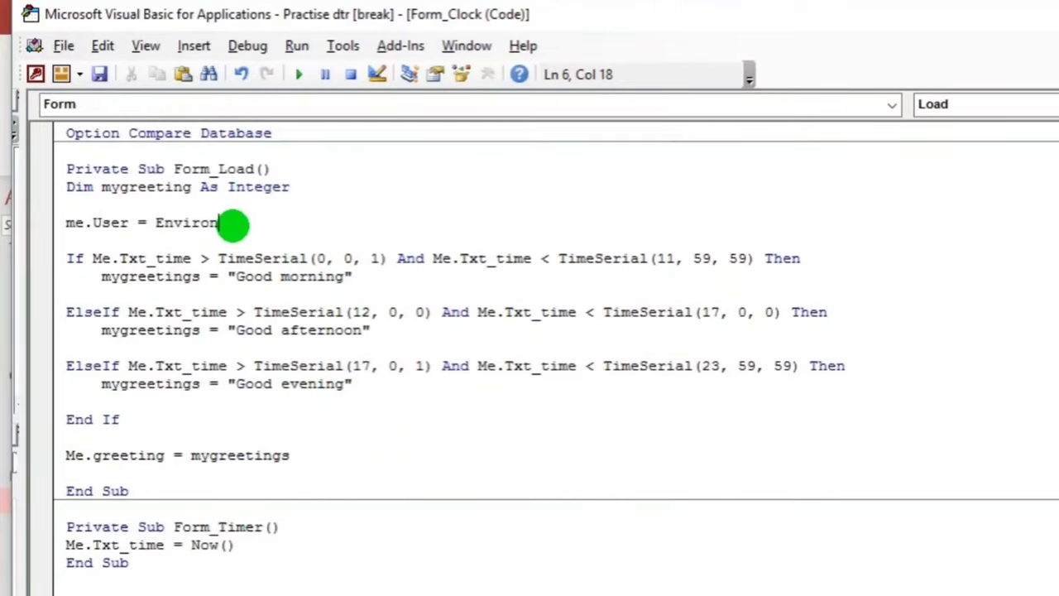
type("(")
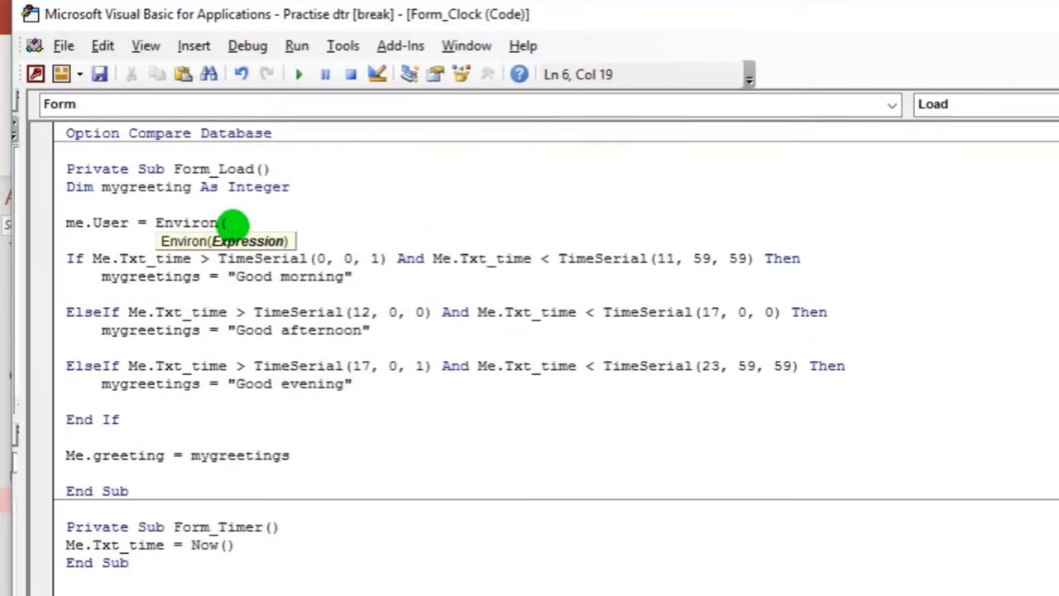
type("\"U")
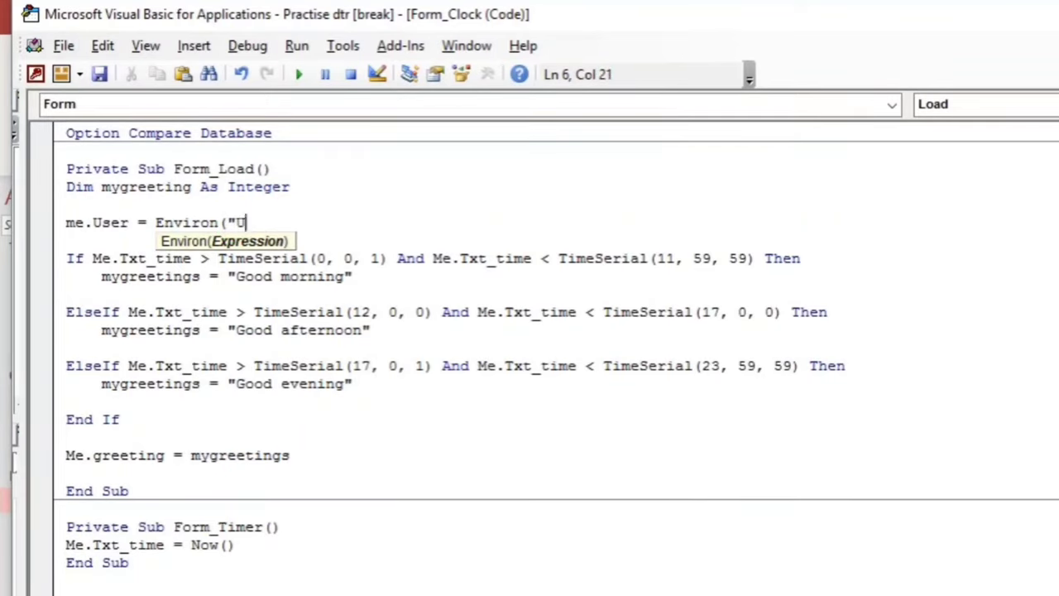
type("sername")
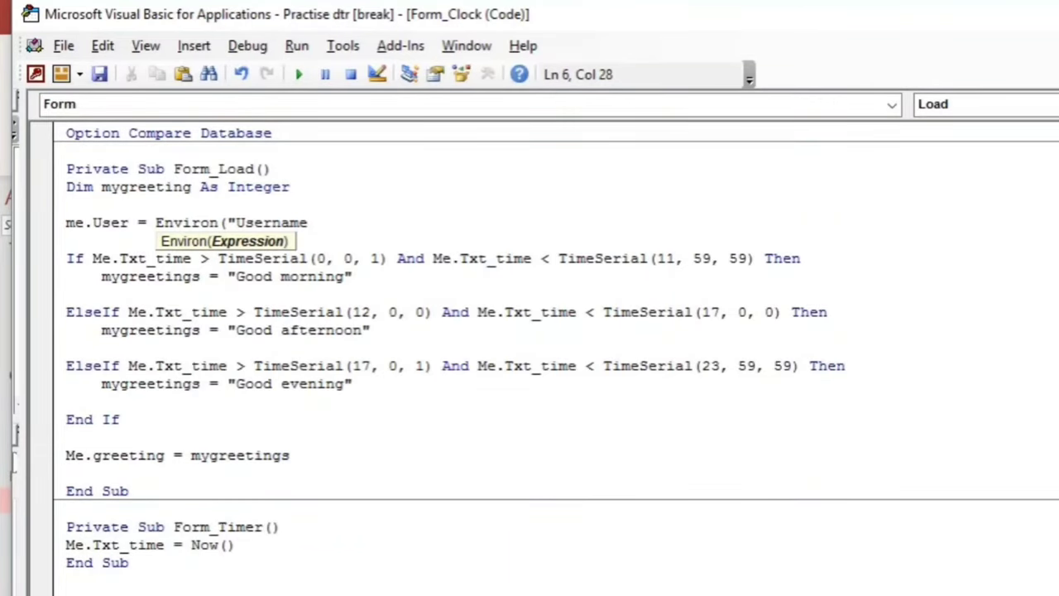
type("\")")
left_click(753, 423)
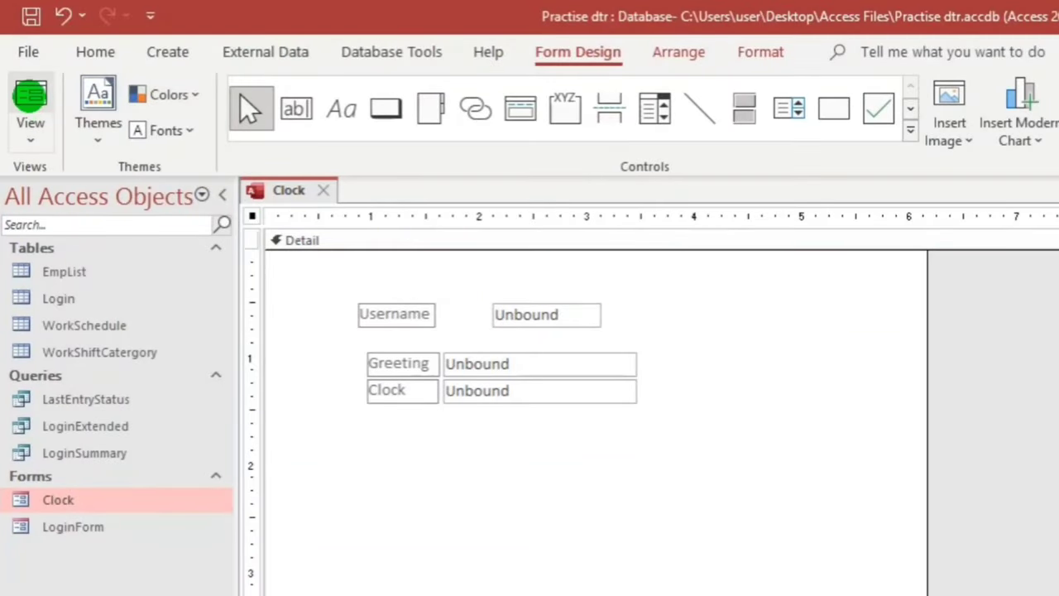
left_click(31, 96)
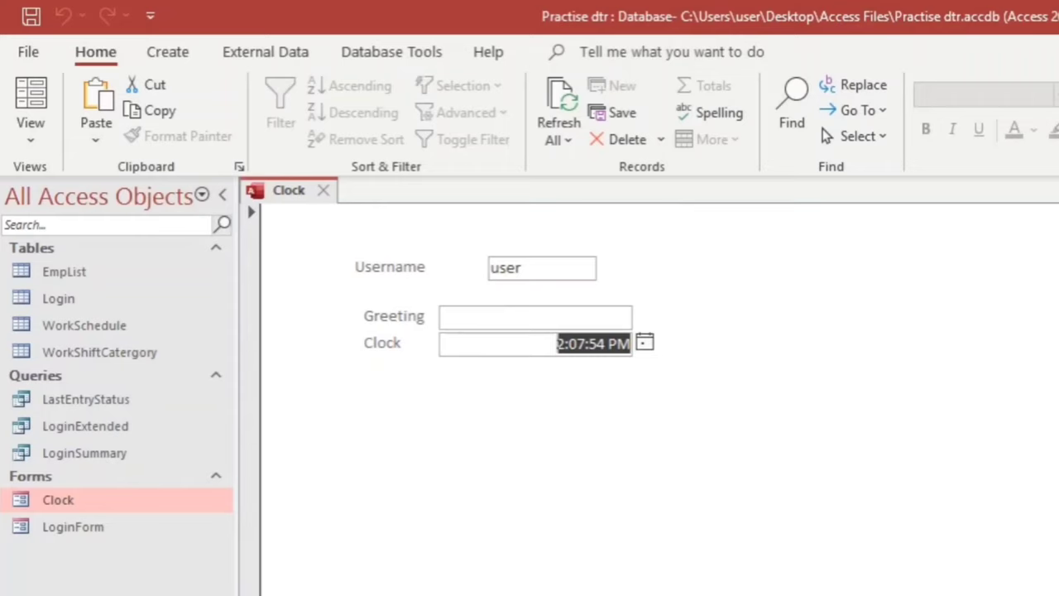
key("super")
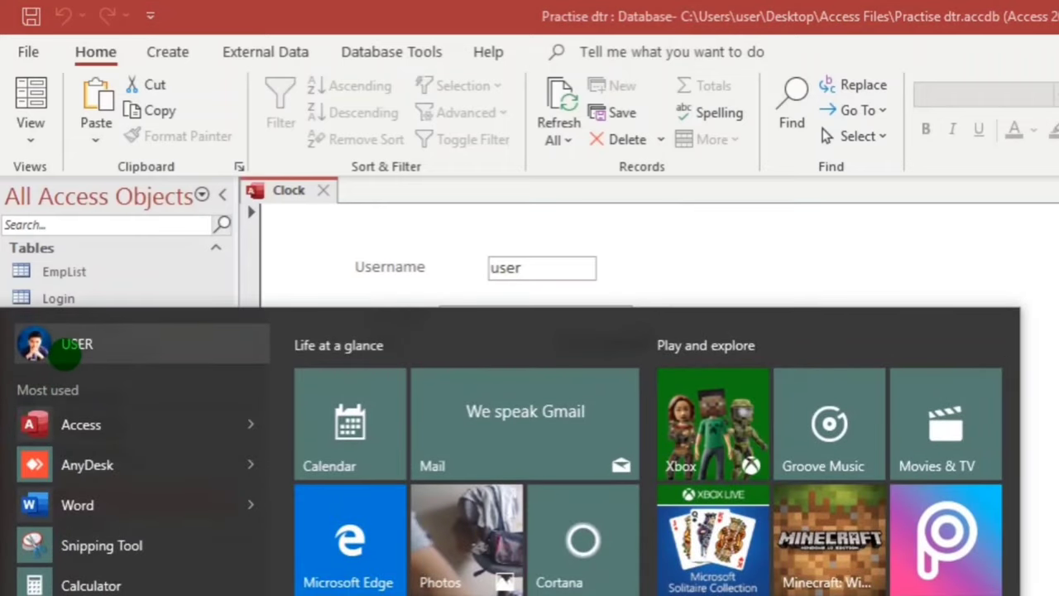
left_click(670, 248)
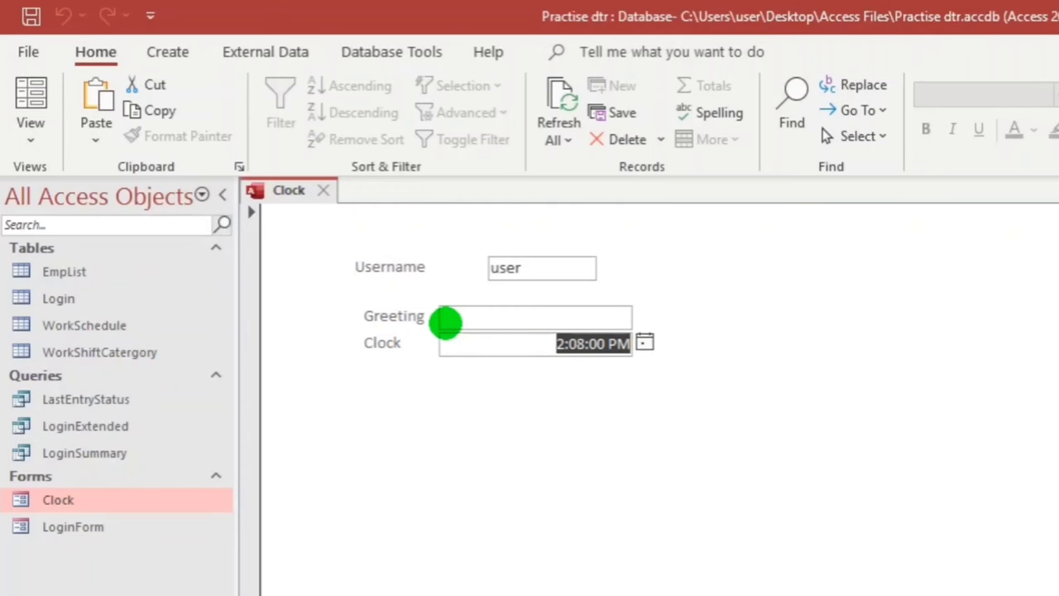
key("alt+F11")
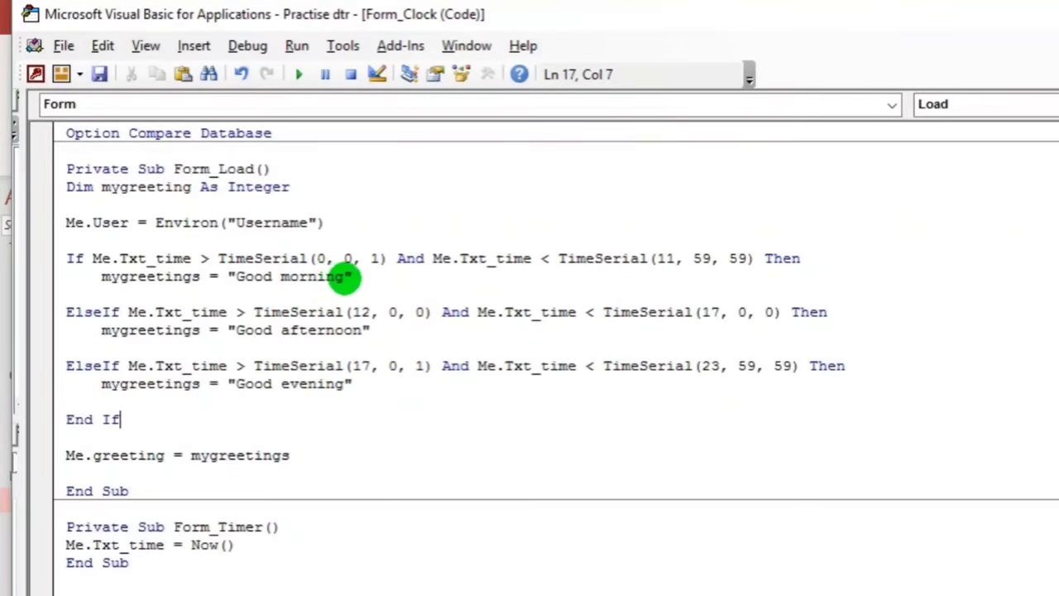
- Append & Me.User to the "Good morning" greeting string
left_click(346, 276)
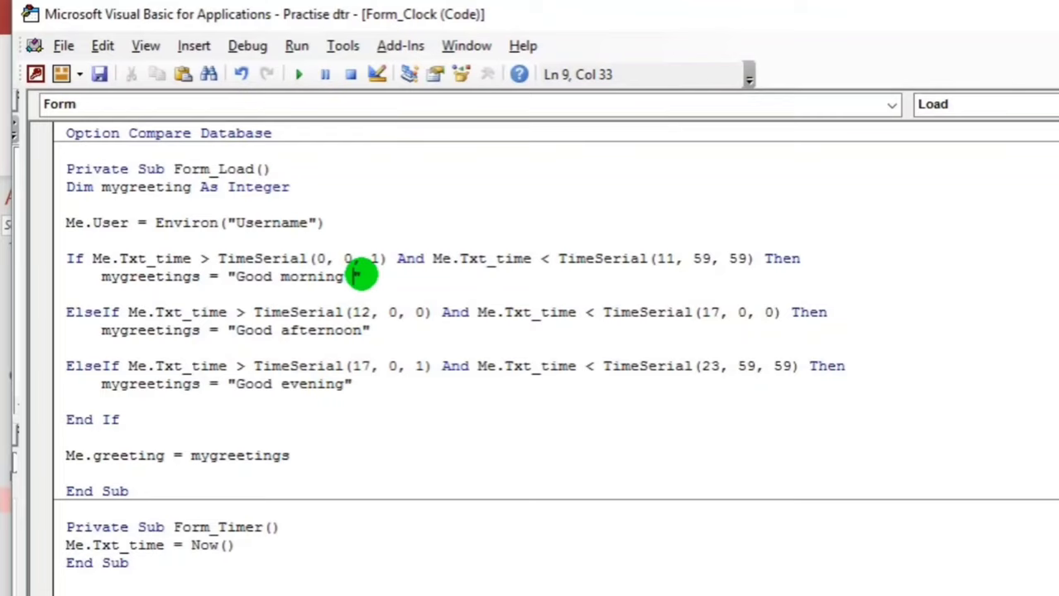
left_click(370, 278)
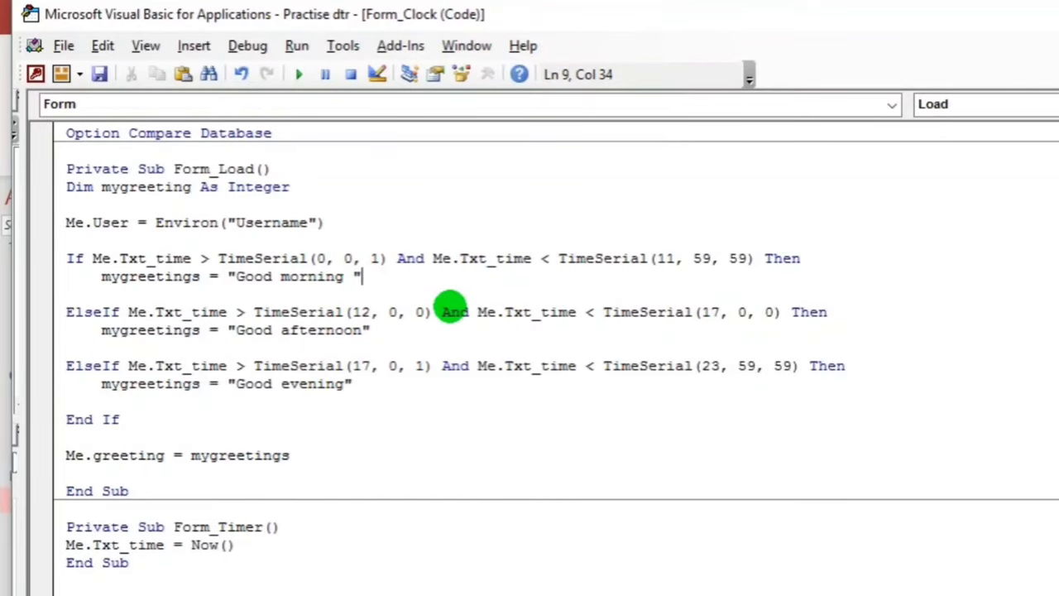
type("&")
left_click(449, 307)
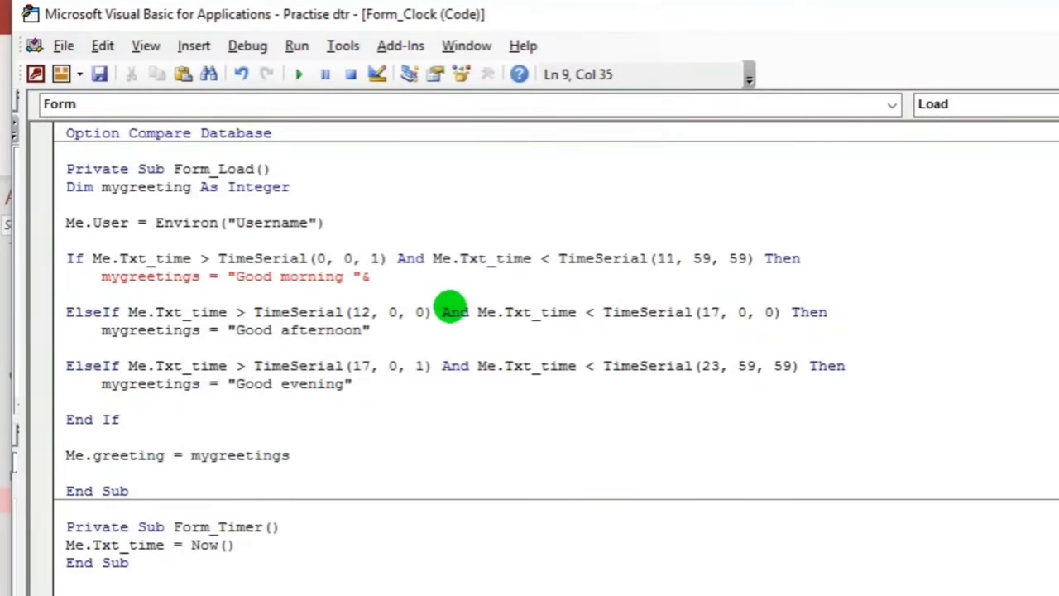
type("me")
left_click(449, 307)
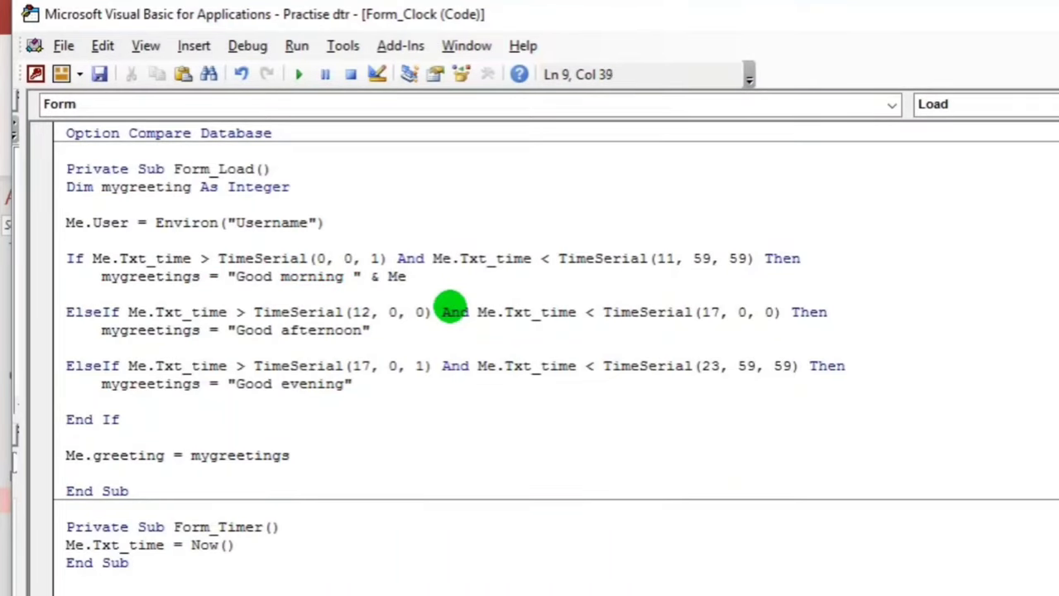
type(".")
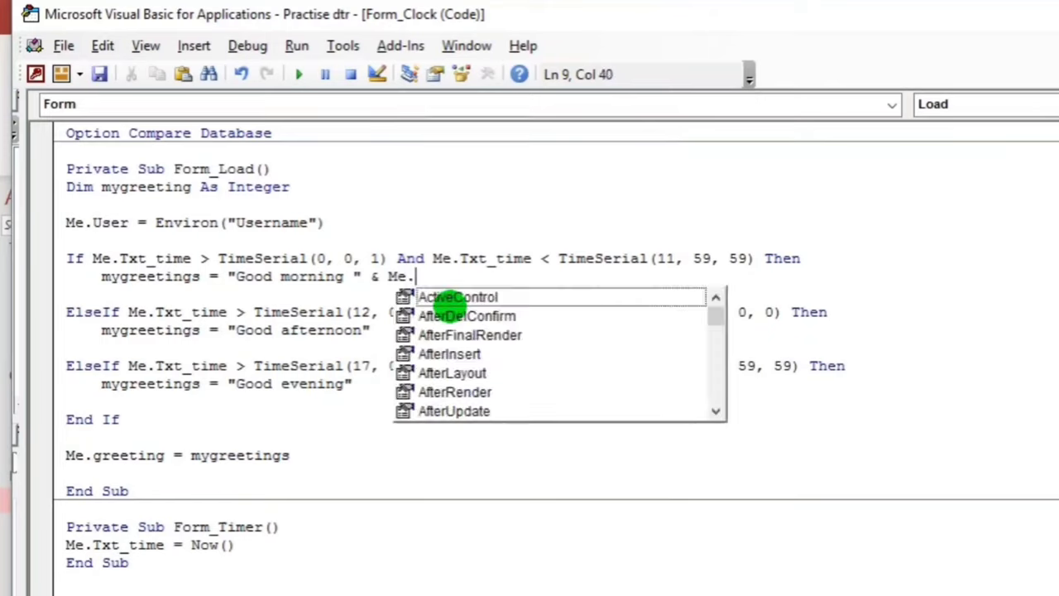
left_click(449, 307)
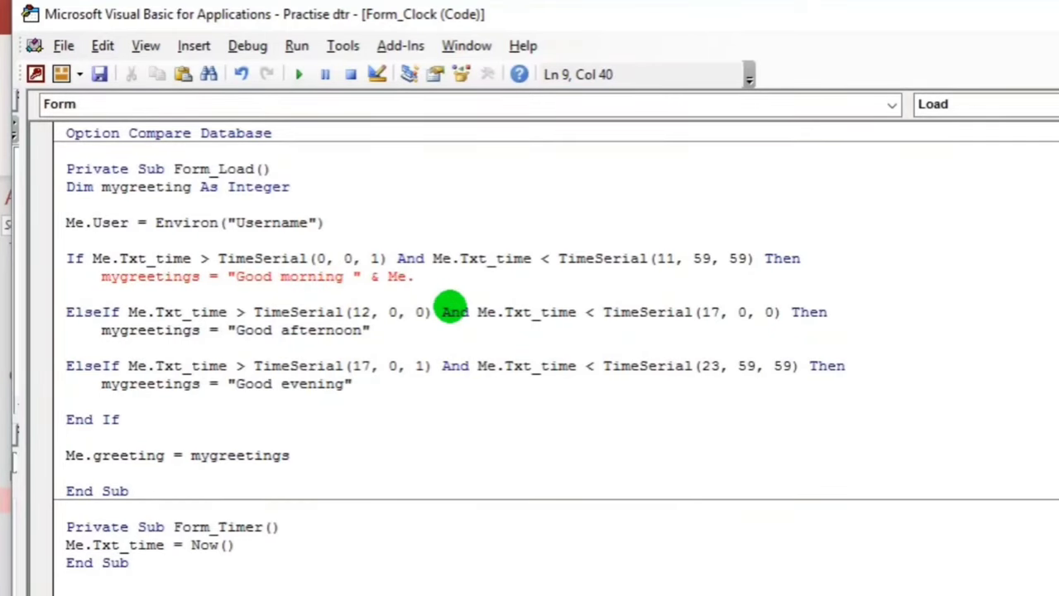
type("use")
left_click(466, 353)
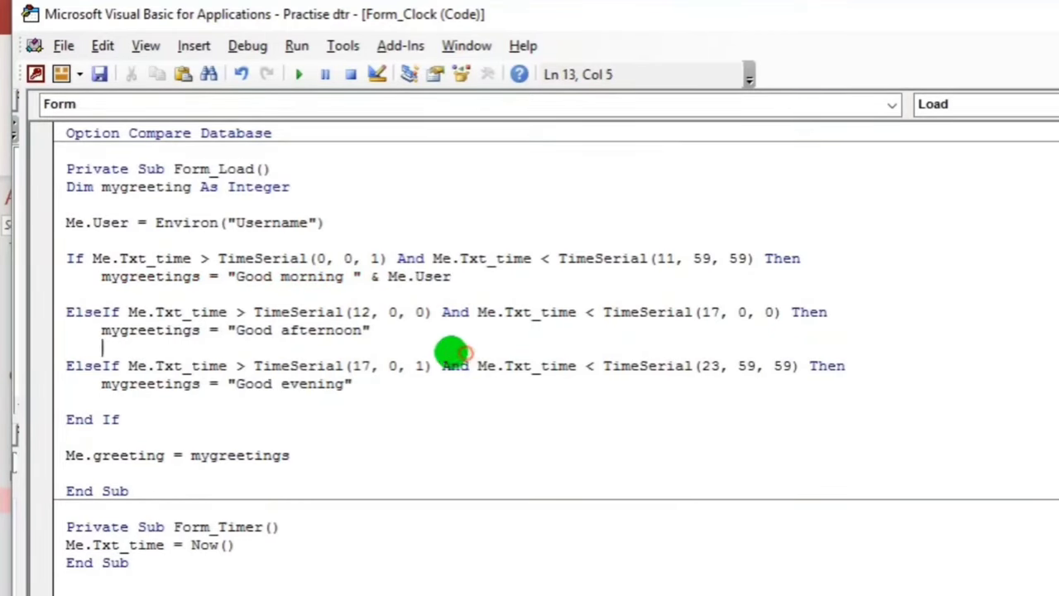
- Paste the & Me.User suffix onto the afternoon and evening greetings, removing stray quotes
left_click_drag(349, 280, 454, 279)
key("ctrl+c")
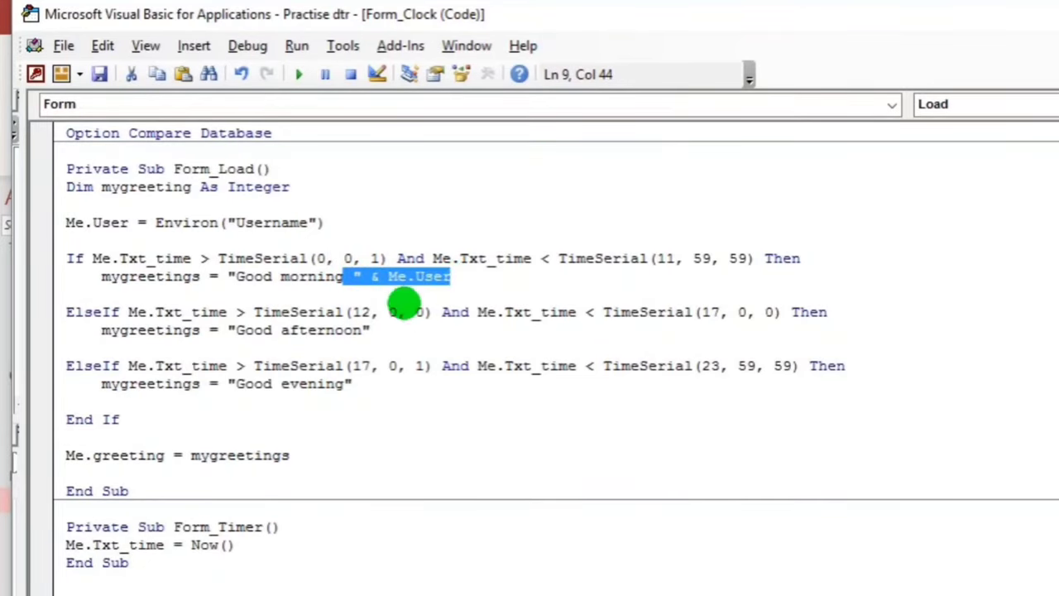
left_click(364, 331)
key("ctrl+v")
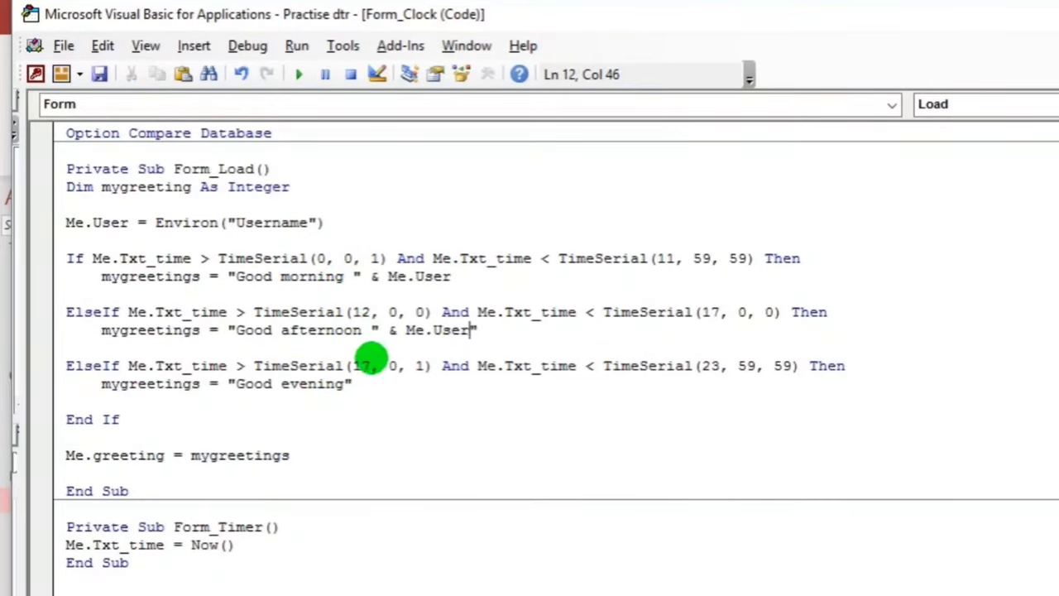
left_click(344, 384)
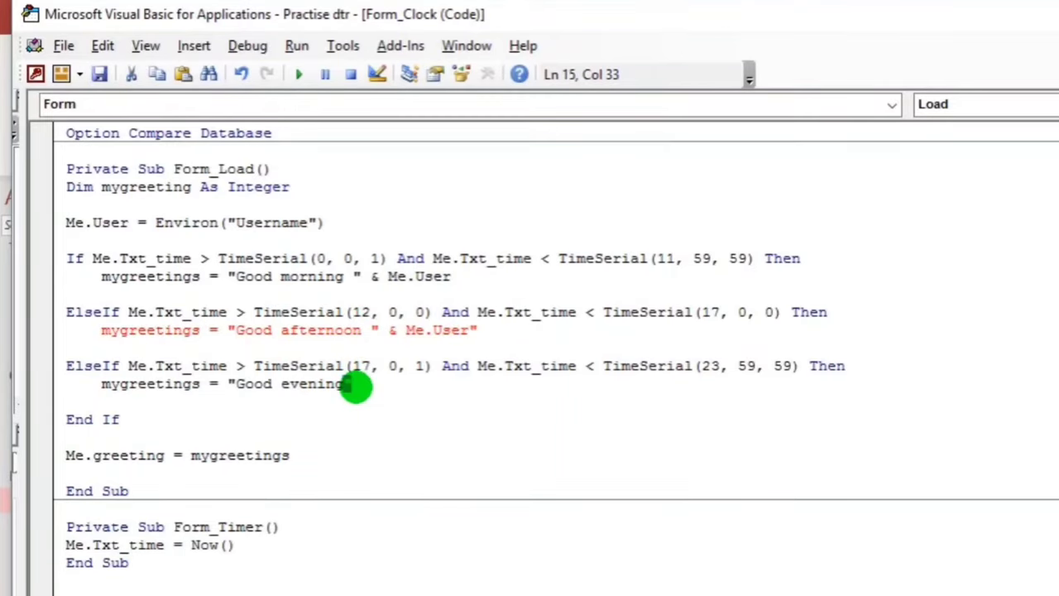
key("ctrl+v")
key("Delete")
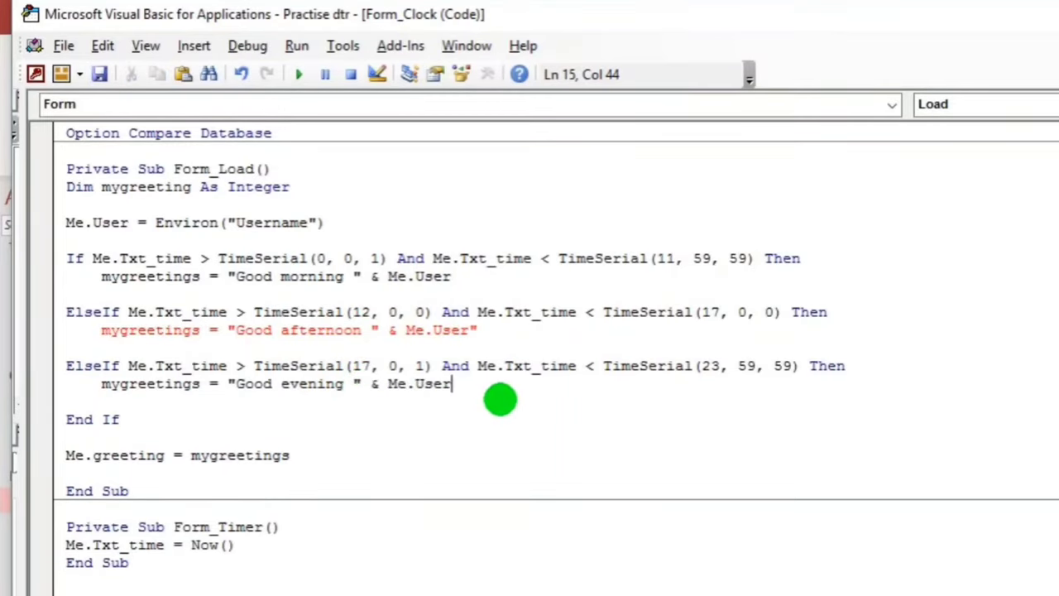
left_click(502, 395)
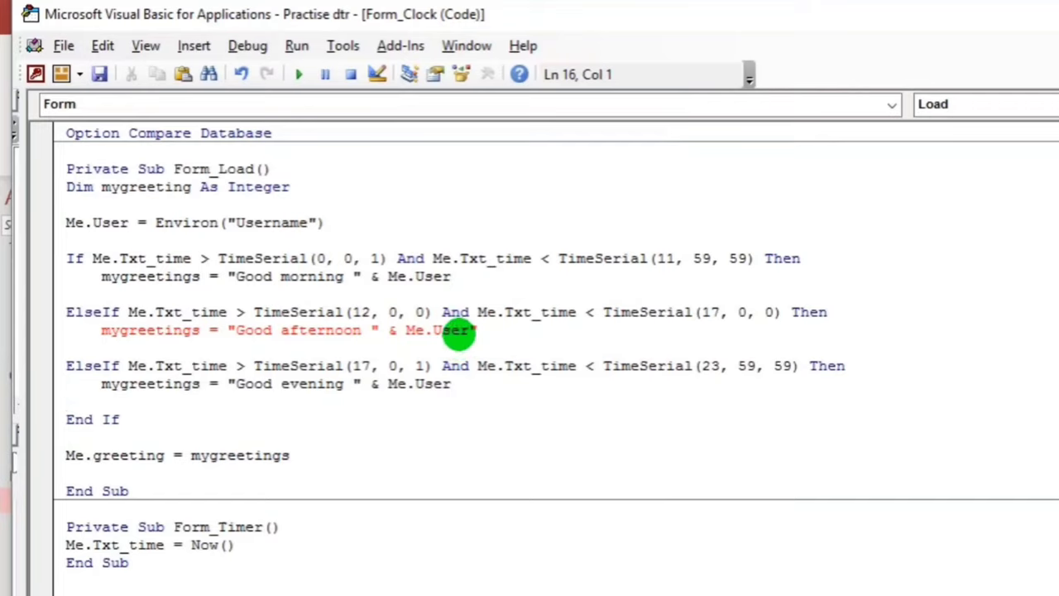
left_click(486, 329)
key("BackSpace")
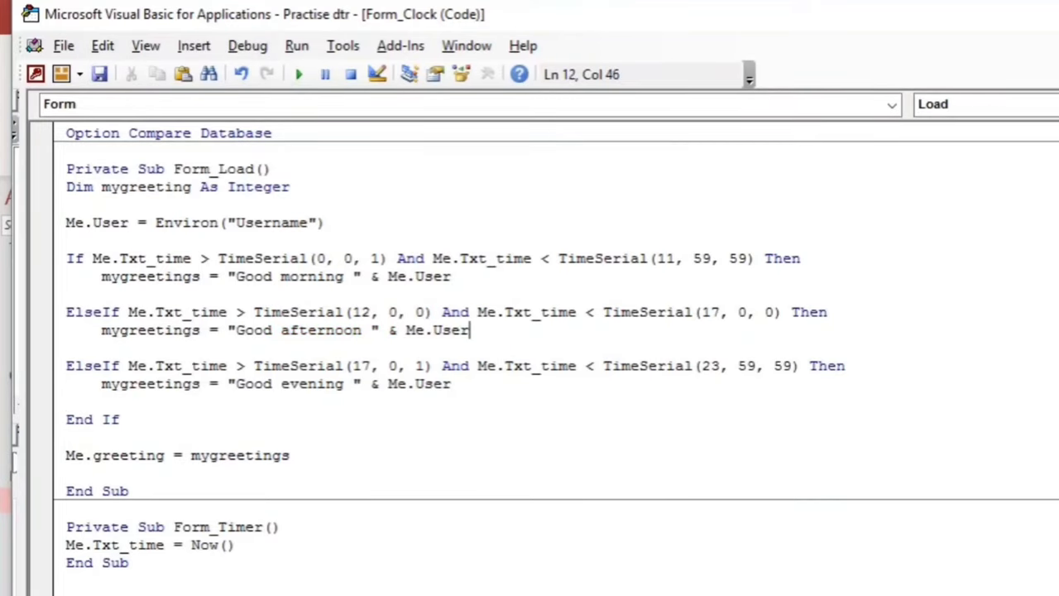
left_click(425, 430)
- Close and reopen the Clock form so it greets "Good afternoon user"
key("alt+F11")
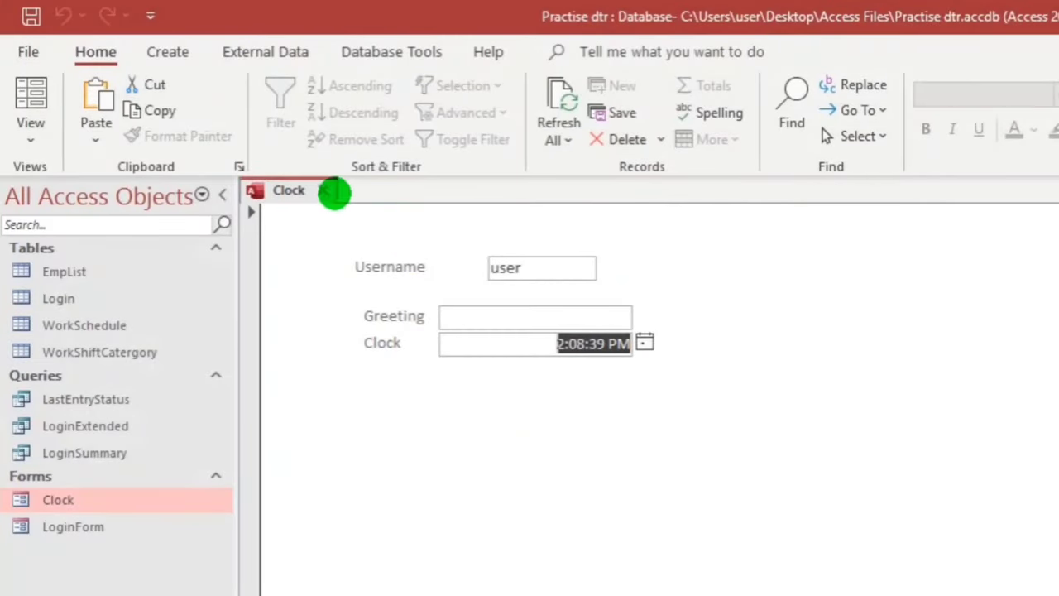
left_click(331, 192)
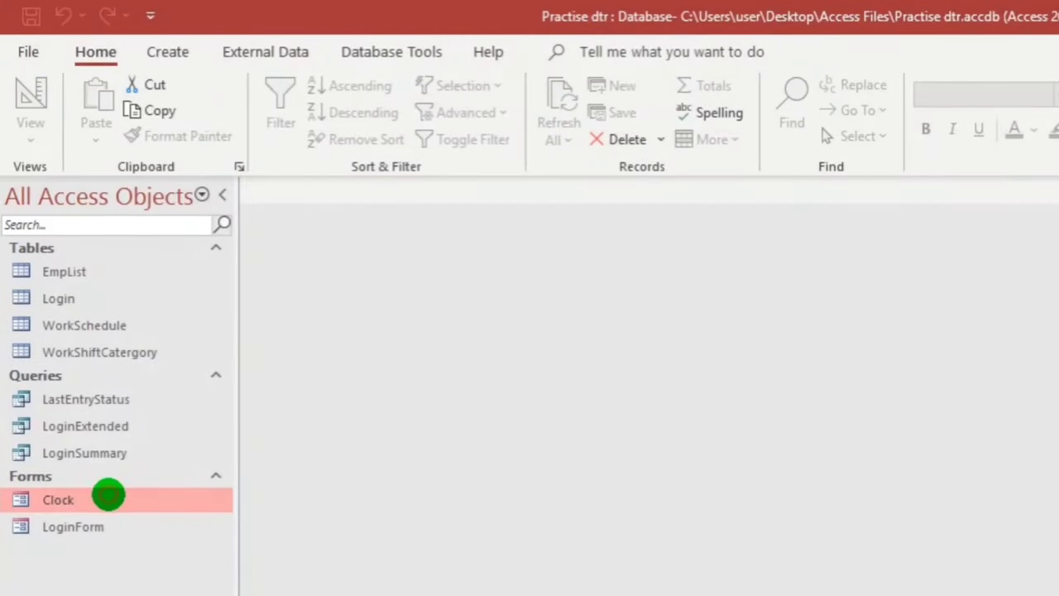
double_click(108, 496)
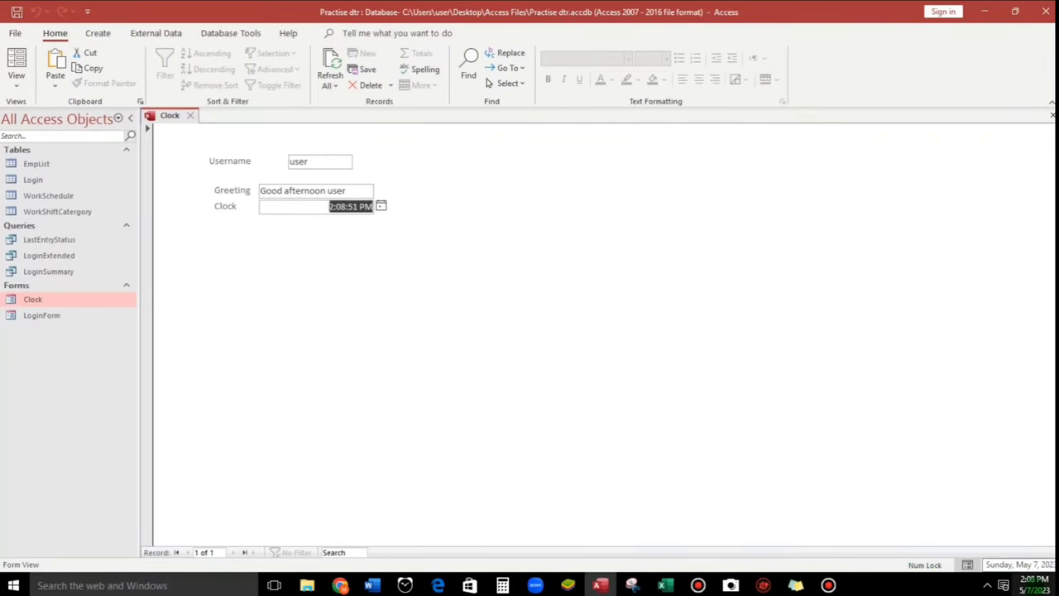
- Switch the Windows system time from 2:08 PM to 2:08 AM in Date and time settings
left_click(1030, 583)
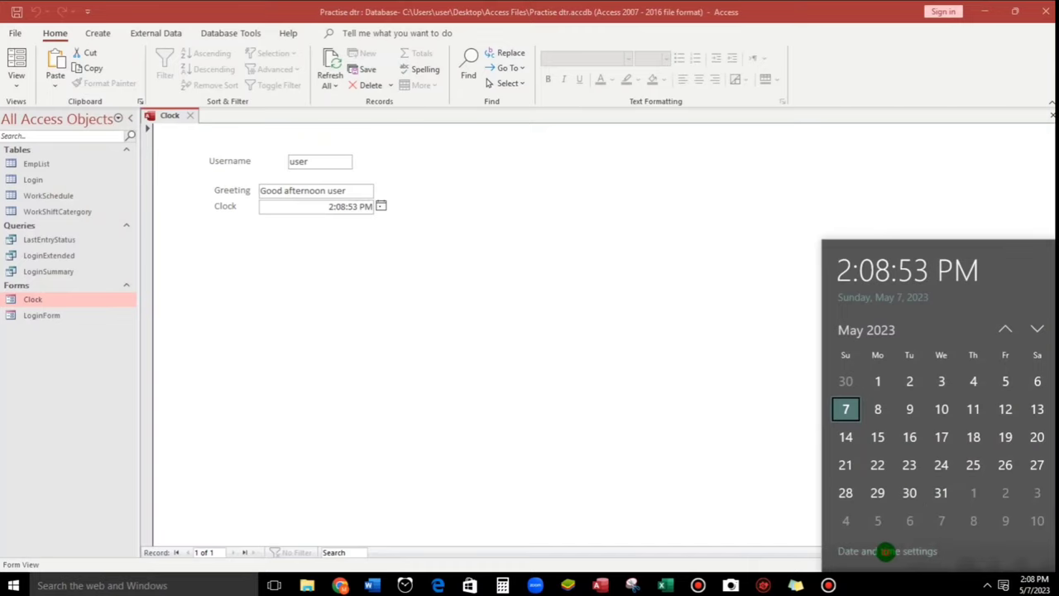
left_click(886, 550)
left_click(263, 254)
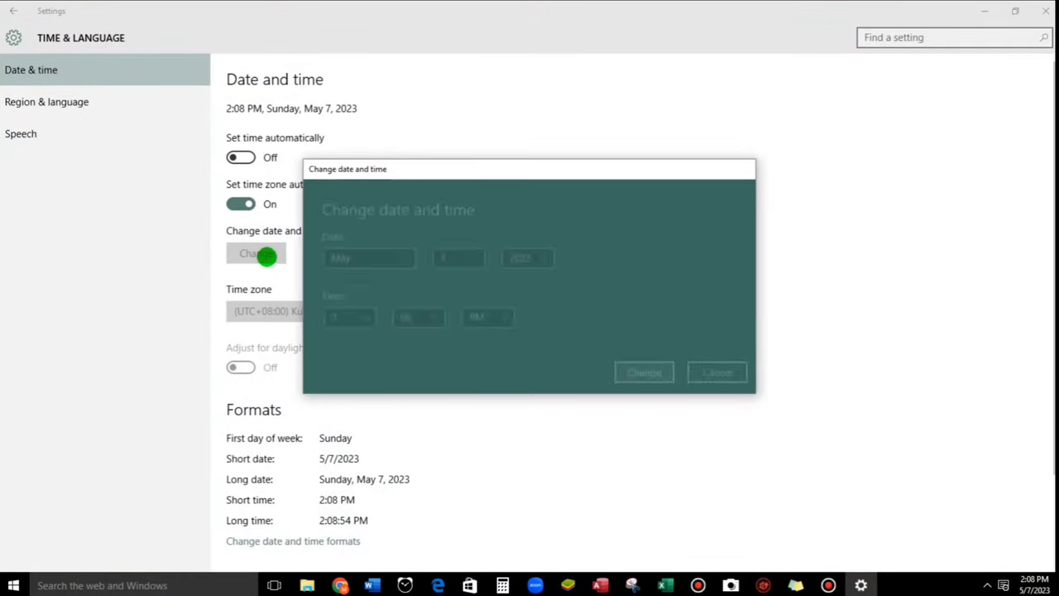
left_click(500, 311)
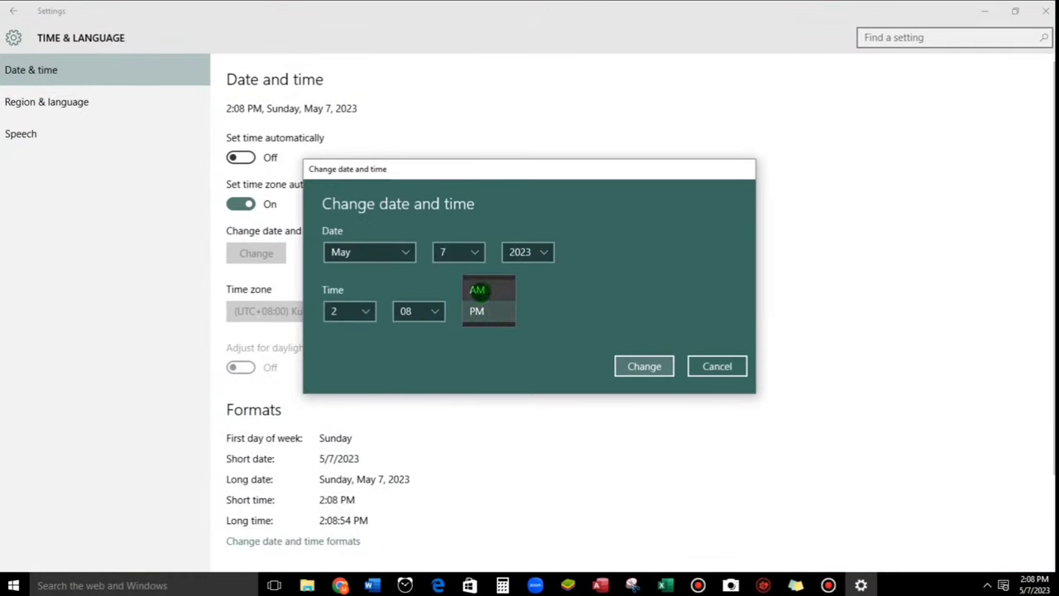
left_click(480, 288)
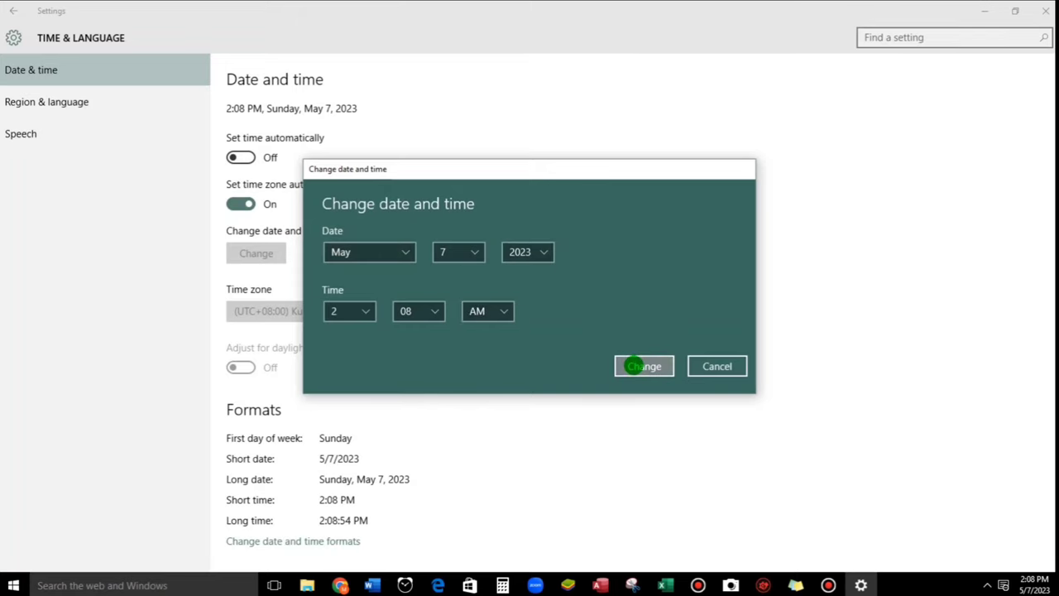
left_click(633, 365)
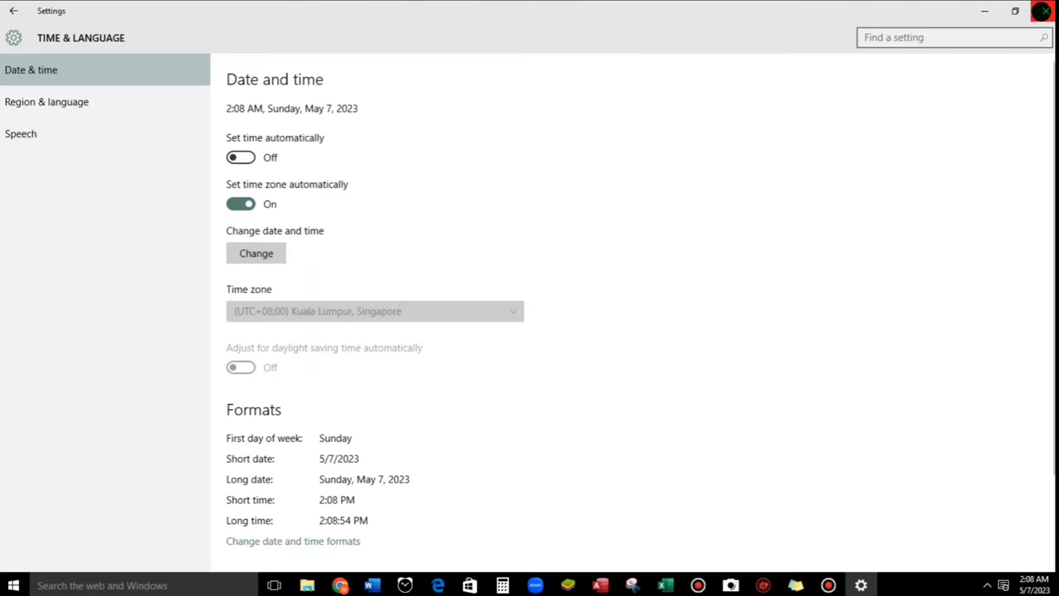
left_click(1045, 11)
- Close and reopen the Clock form to confirm the 'Good morning user' greeting at 2:09 AM
left_click(190, 115)
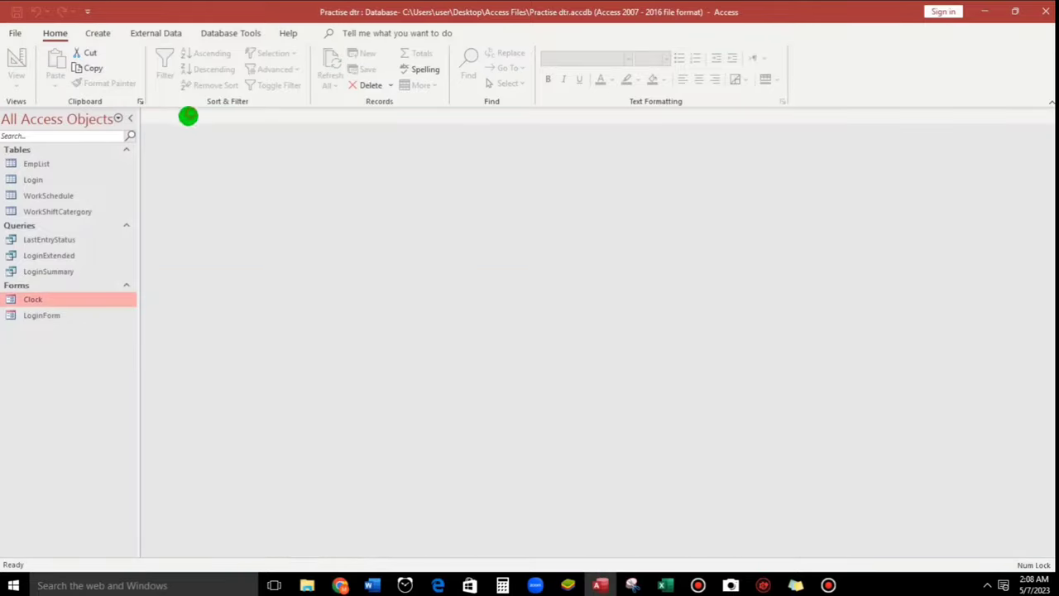
double_click(72, 299)
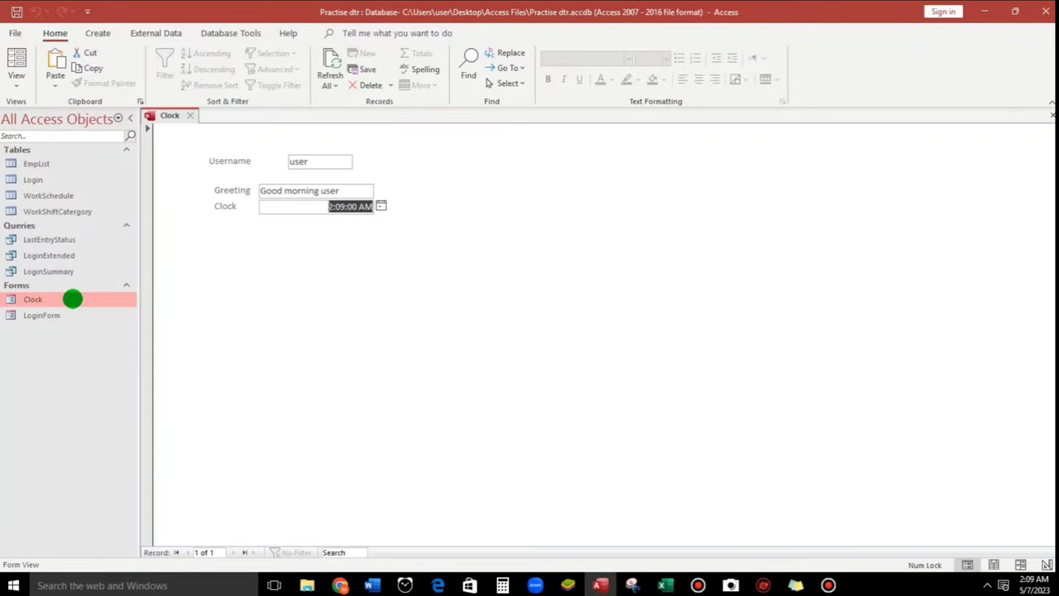